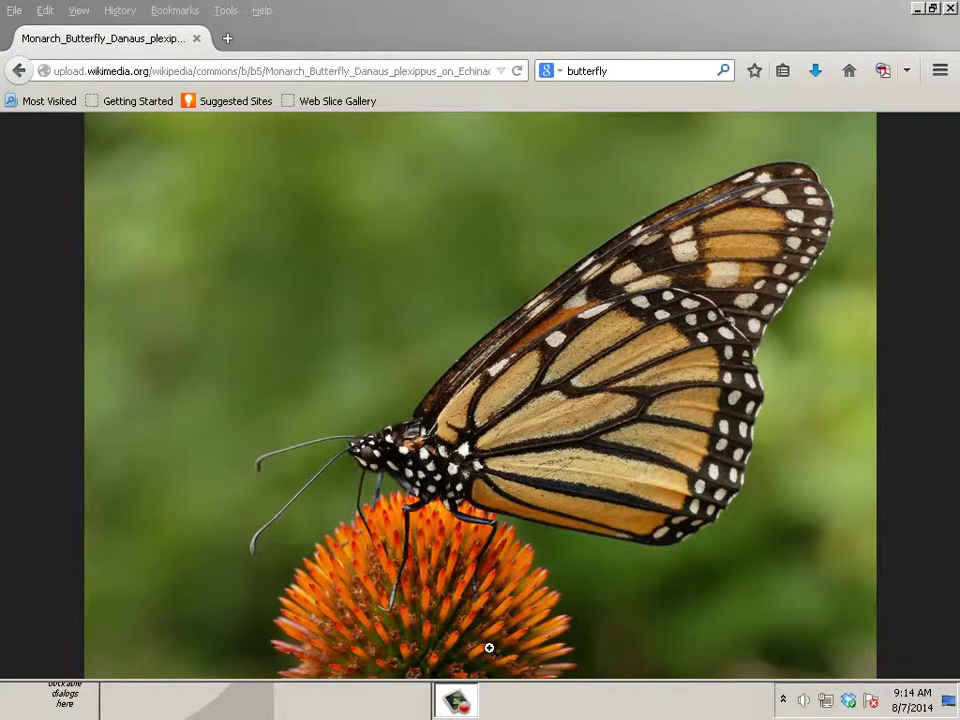
- Switch from the Firefox window showing the Monarch photo to GIMP
{"action": "key", "text": "alt+Tab"}
{"action": "key", "text": "alt+Tab"}
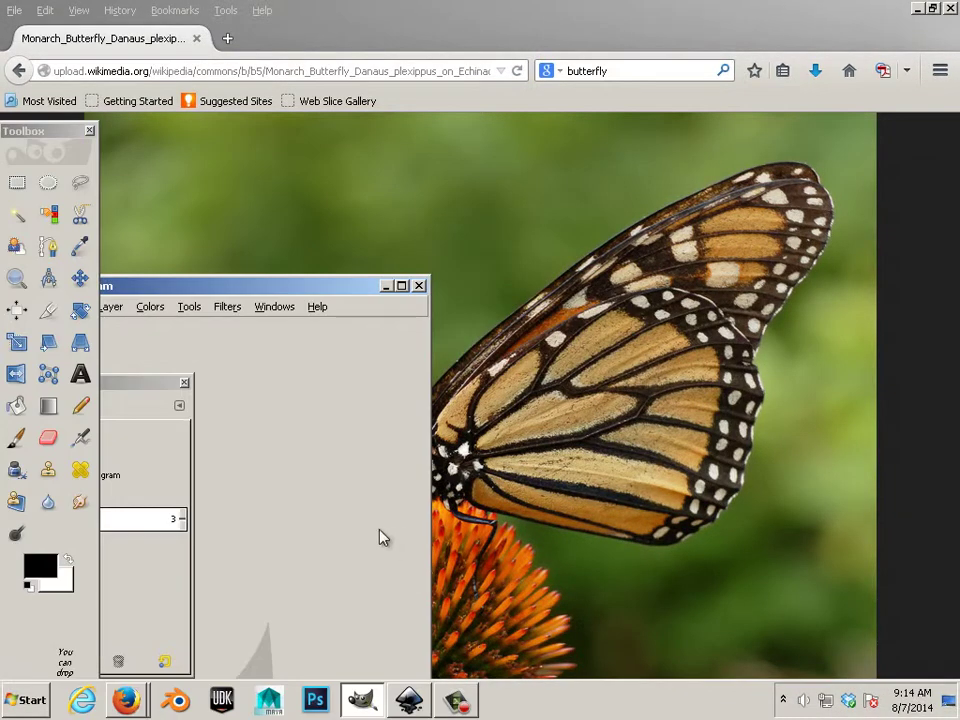
- Maximize GIMP and open Monarch_Butterfly_Danaus_plexippus_on_Echinacea_purpurea_2800px.jpg from the Desktop
{"action": "left_click", "coordinate": [401, 287]}
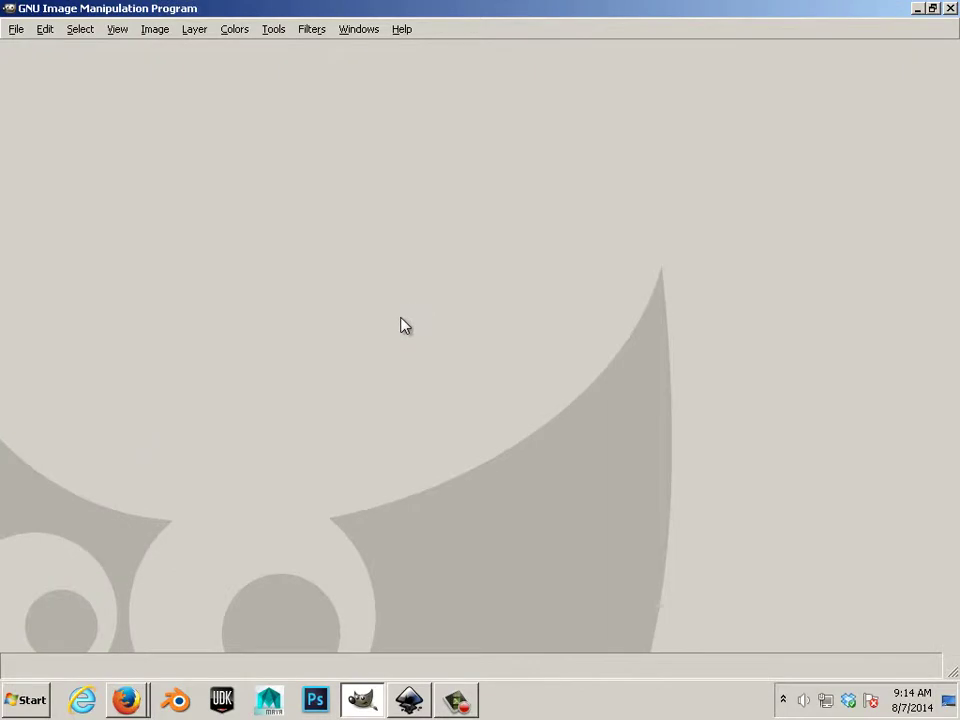
{"action": "left_click", "coordinate": [16, 29]}
{"action": "left_click", "coordinate": [45, 87]}
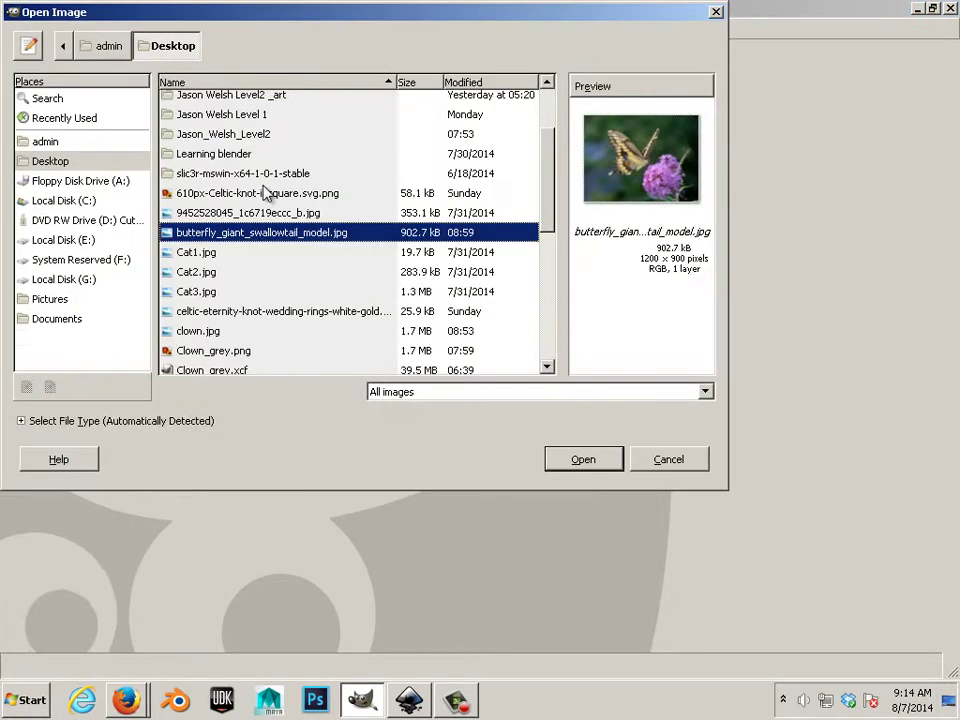
{"action": "scroll", "coordinate": [232, 140], "scroll_direction": "down", "scroll_amount": 3}
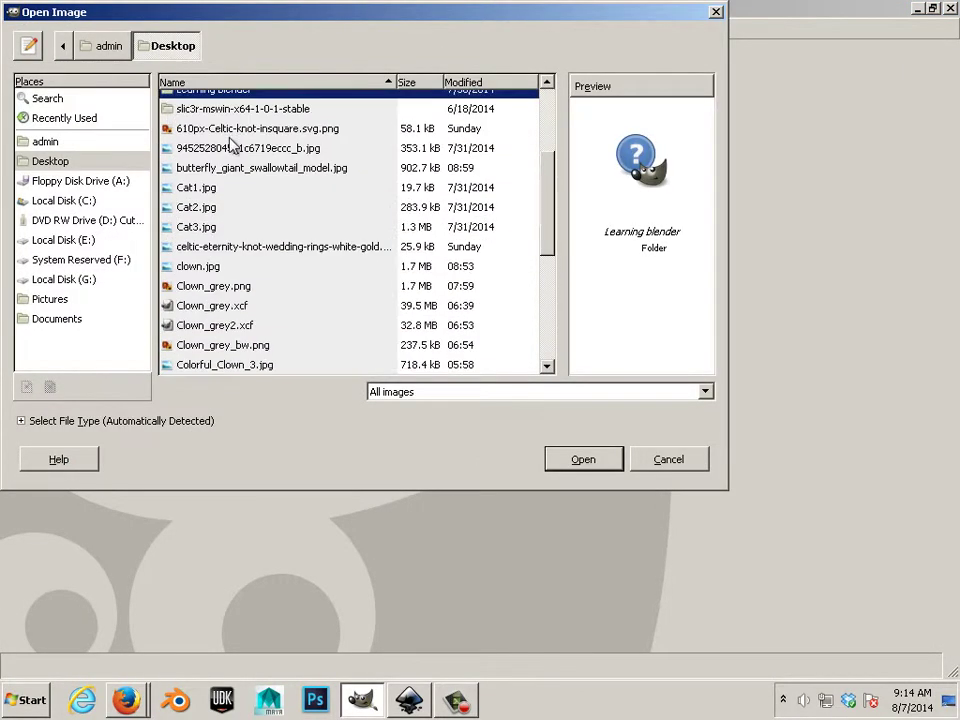
{"action": "left_click", "coordinate": [254, 247]}
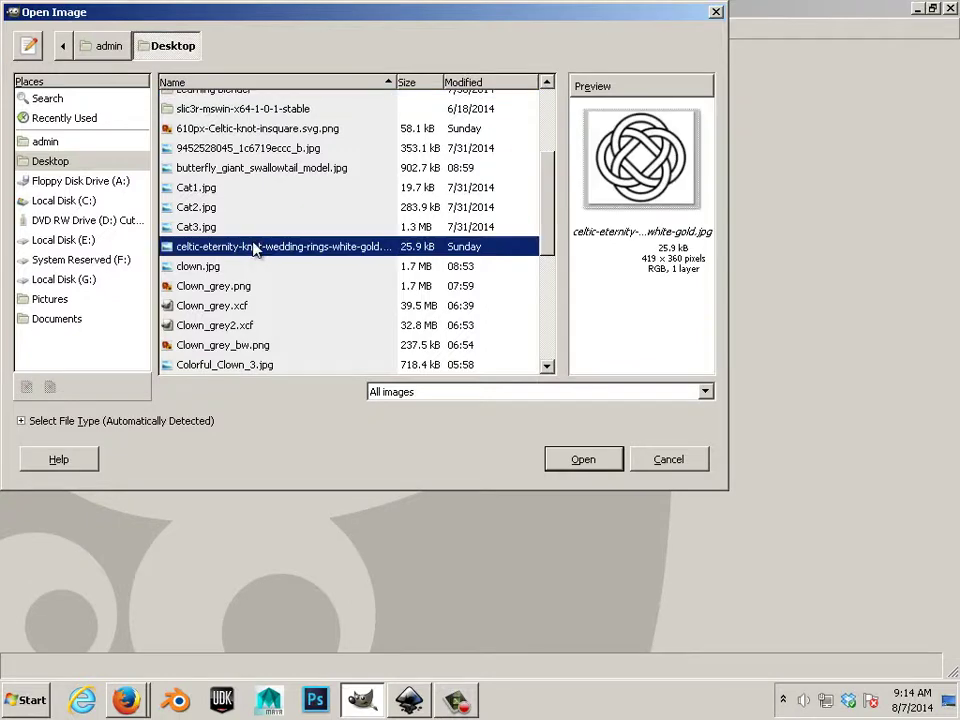
{"action": "left_click", "coordinate": [257, 168]}
{"action": "left_click", "coordinate": [255, 130]}
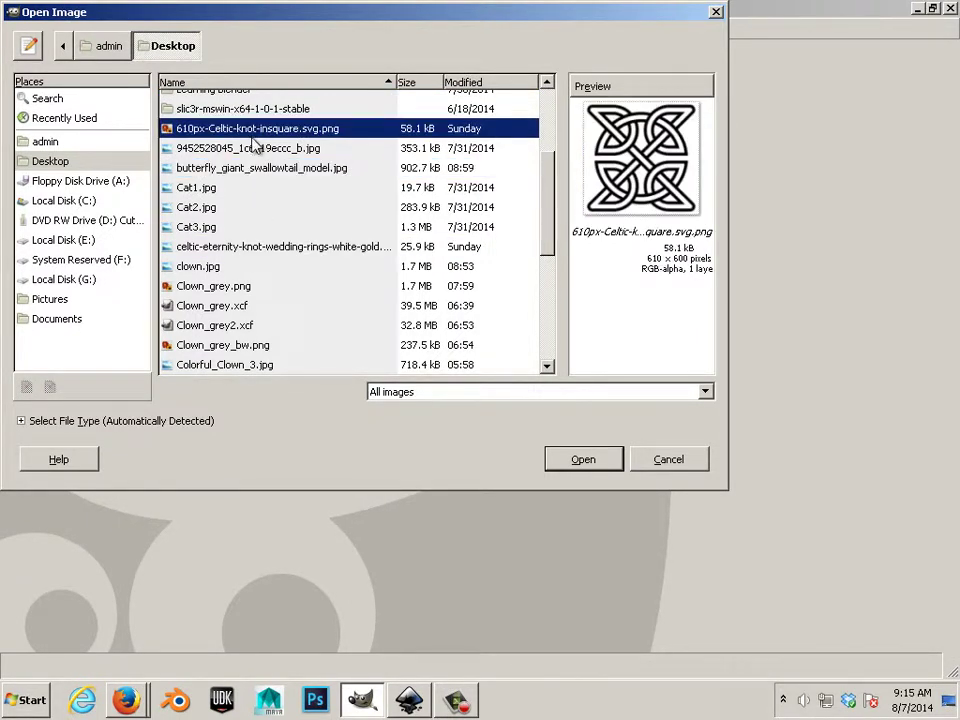
{"action": "left_click", "coordinate": [254, 149]}
{"action": "scroll", "coordinate": [276, 282], "scroll_direction": "down", "scroll_amount": 3}
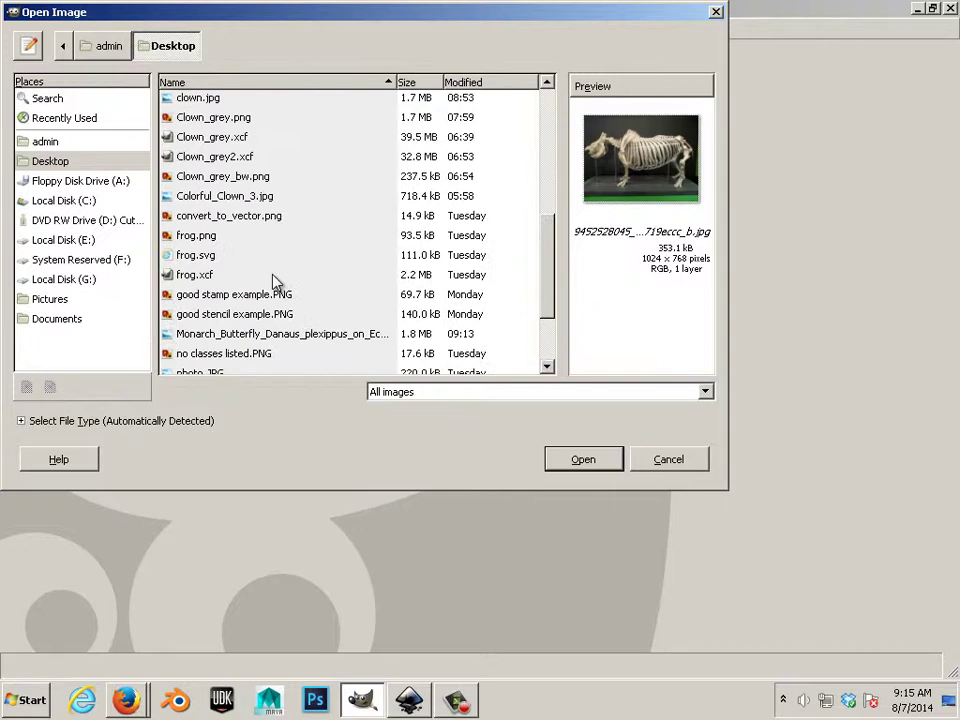
{"action": "left_click", "coordinate": [258, 335]}
{"action": "left_click", "coordinate": [583, 460]}
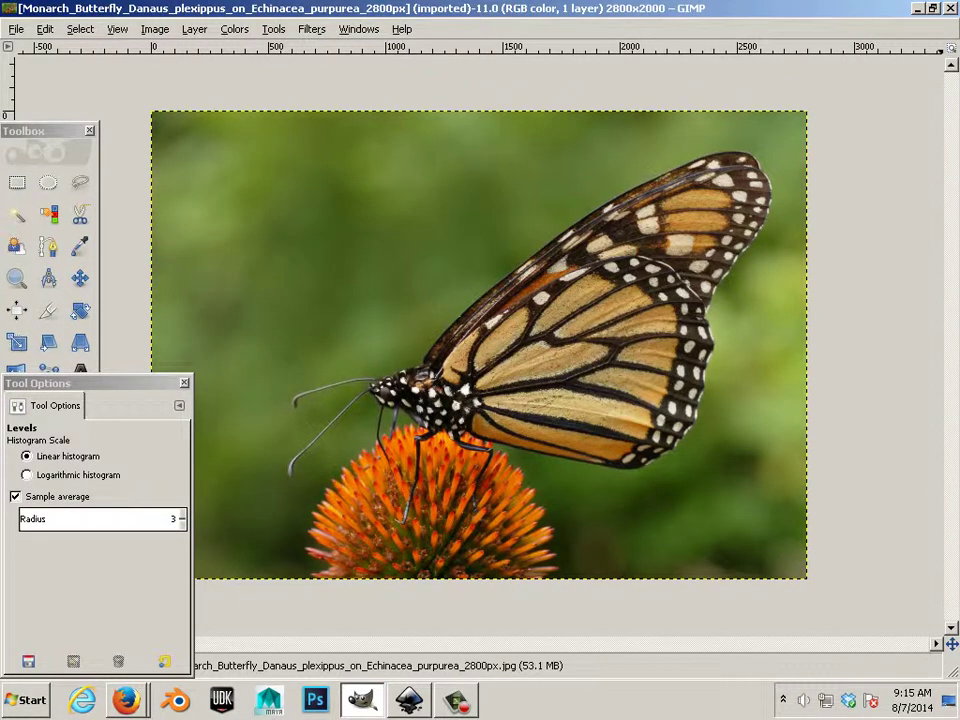
- Show the Layers panel, move it right of the photo, and open the Colors menu
{"action": "key", "text": "ctrl+l"}
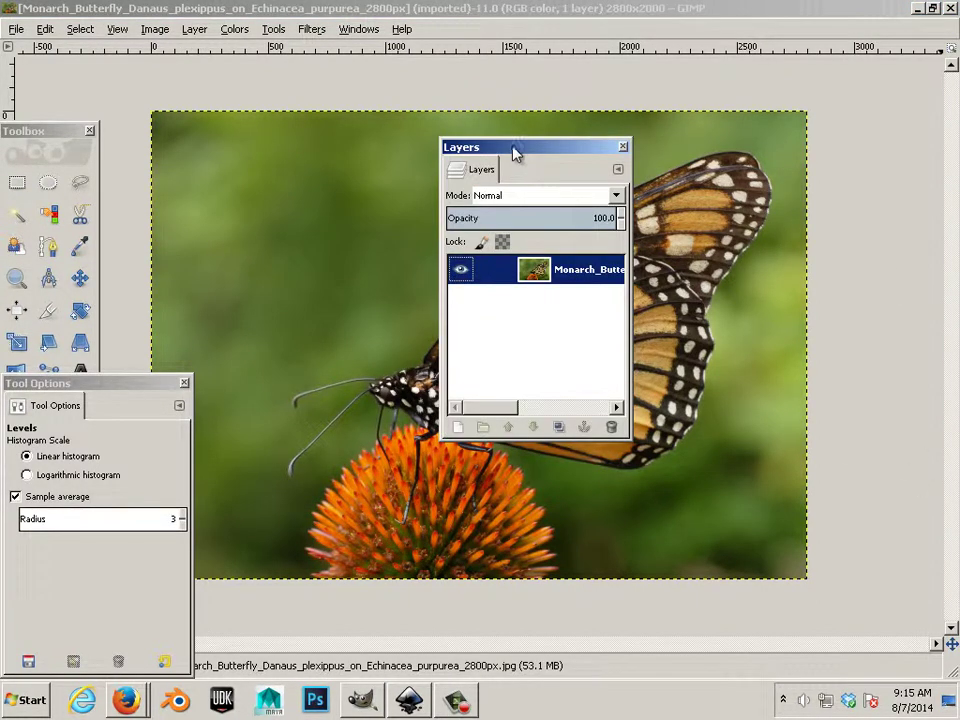
{"action": "left_click_drag", "start_coordinate": [513, 152], "coordinate": [716, 186]}
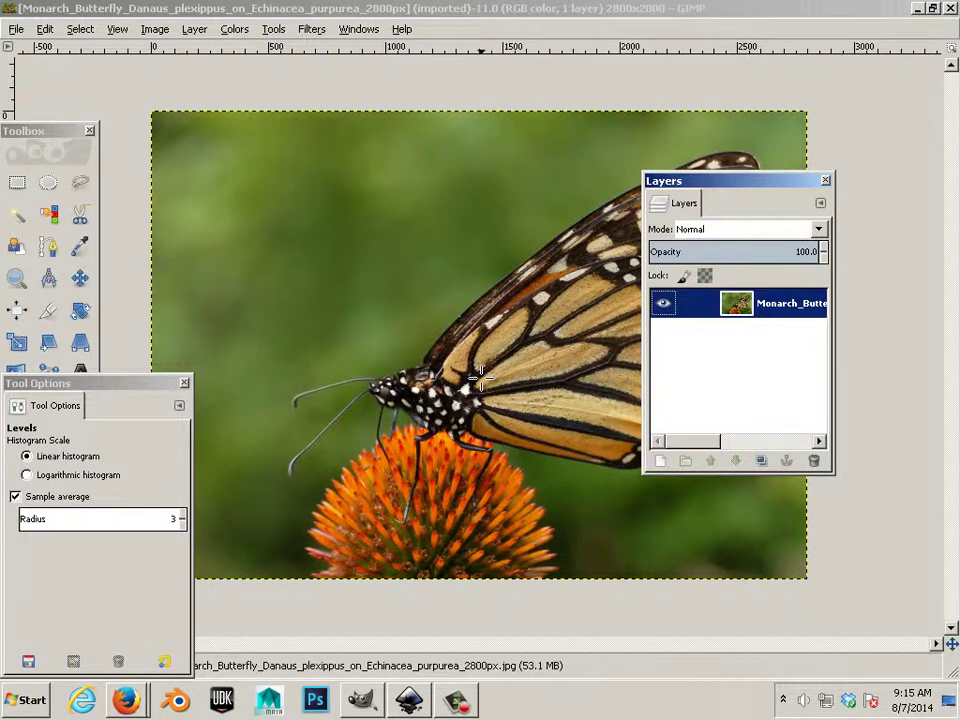
{"action": "left_click", "coordinate": [236, 30]}
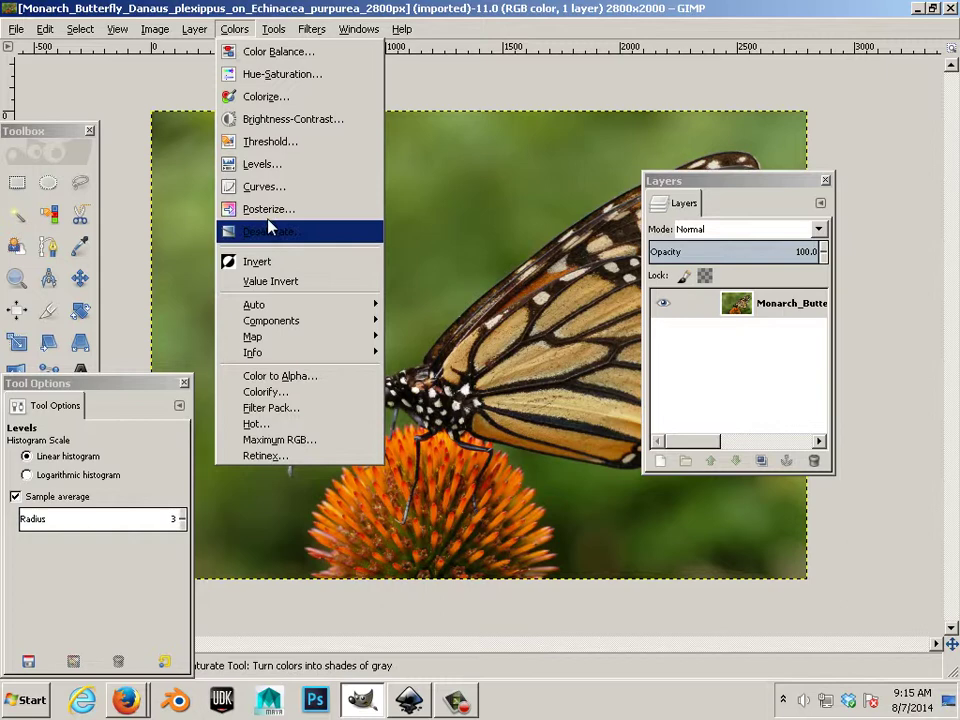
{"action": "left_click", "coordinate": [222, 74]}
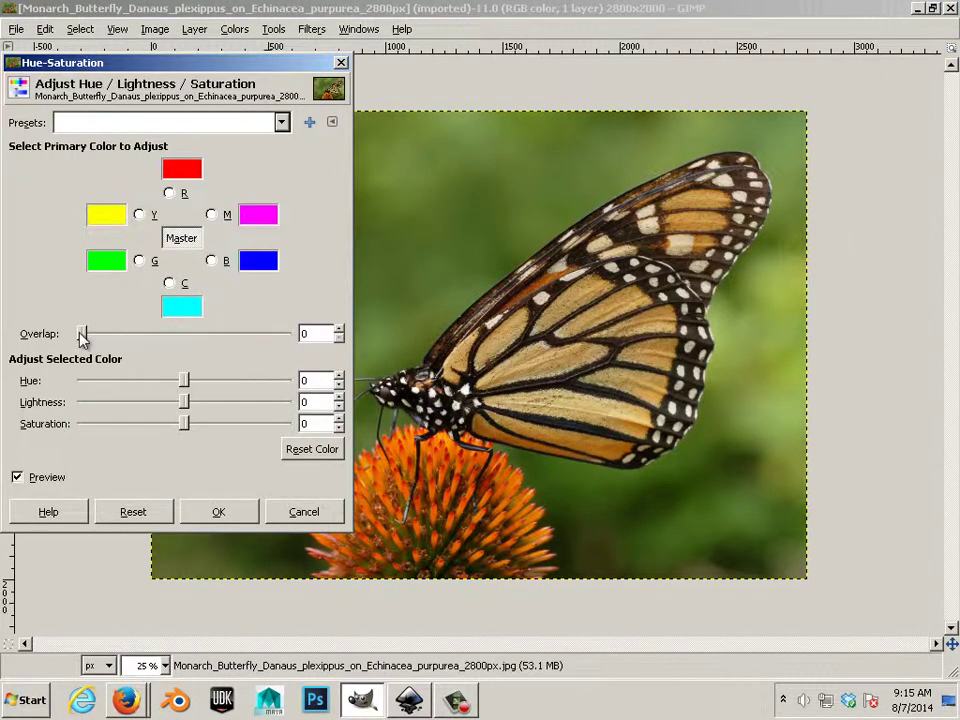
{"action": "left_click_drag", "start_coordinate": [85, 335], "coordinate": [202, 346]}
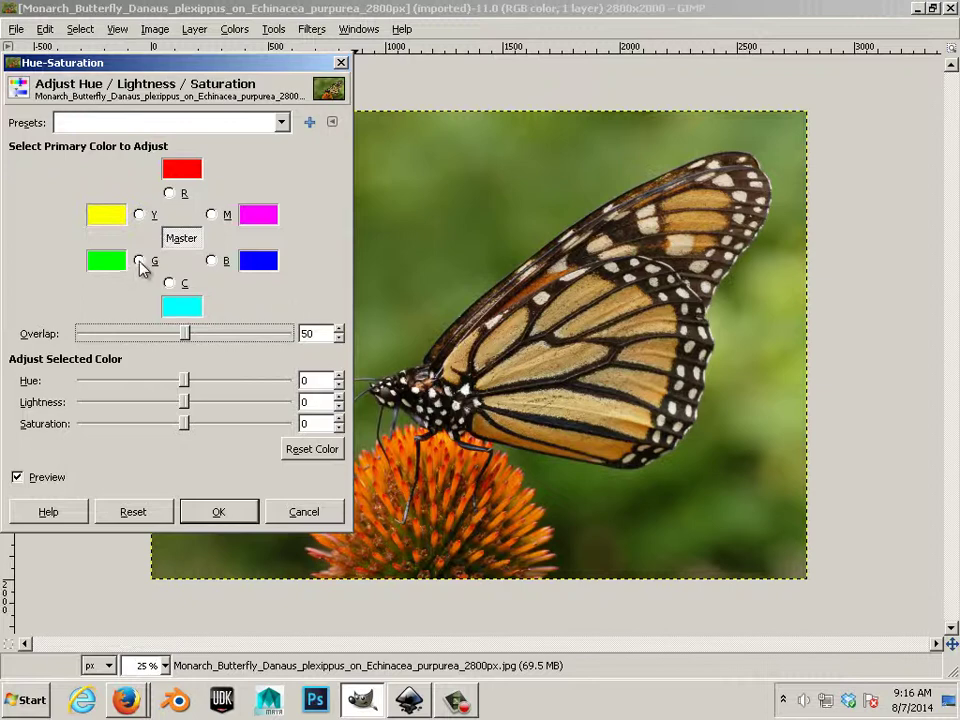
{"action": "left_click", "coordinate": [139, 261]}
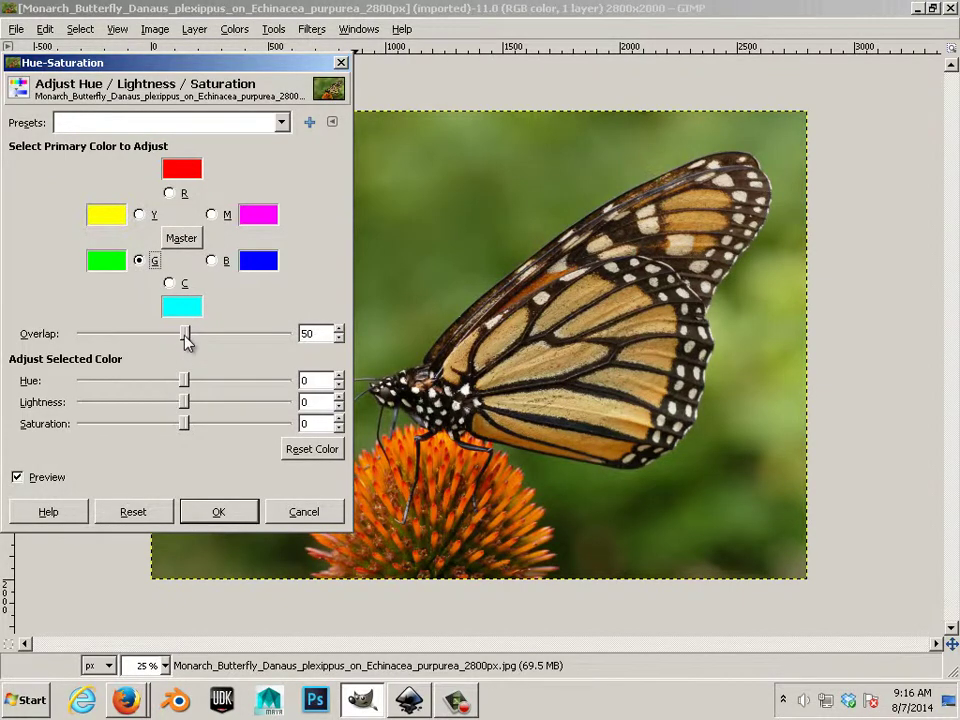
{"action": "left_click_drag", "start_coordinate": [185, 336], "coordinate": [52, 336]}
{"action": "left_click_drag", "start_coordinate": [188, 427], "coordinate": [80, 424]}
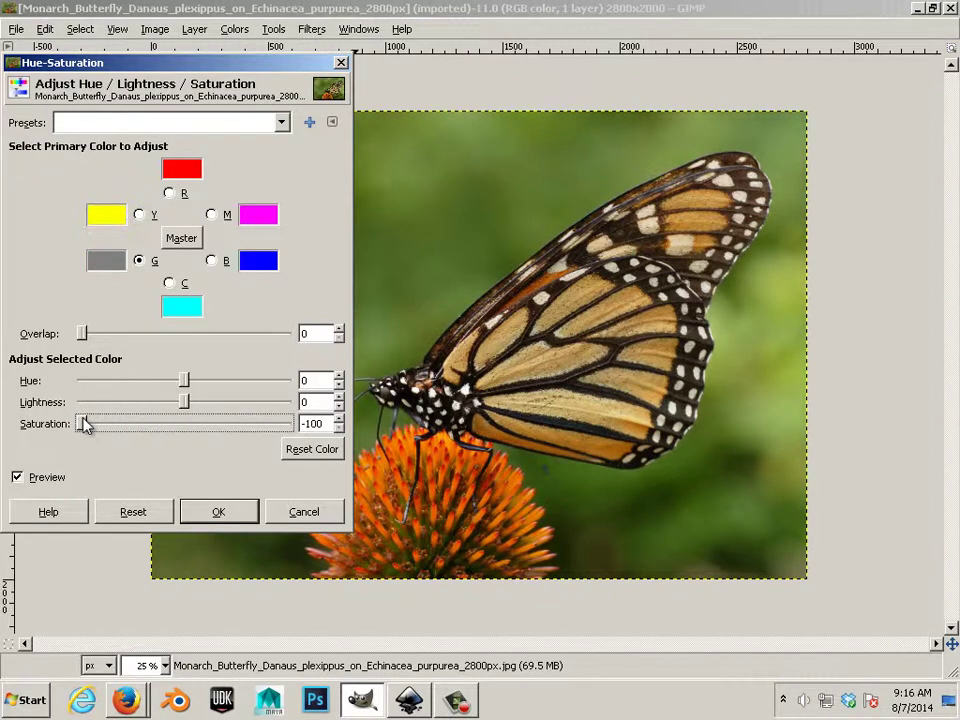
- Cancel the Hue-Saturation changes and check the layer's properties without altering them
{"action": "left_click", "coordinate": [303, 512]}
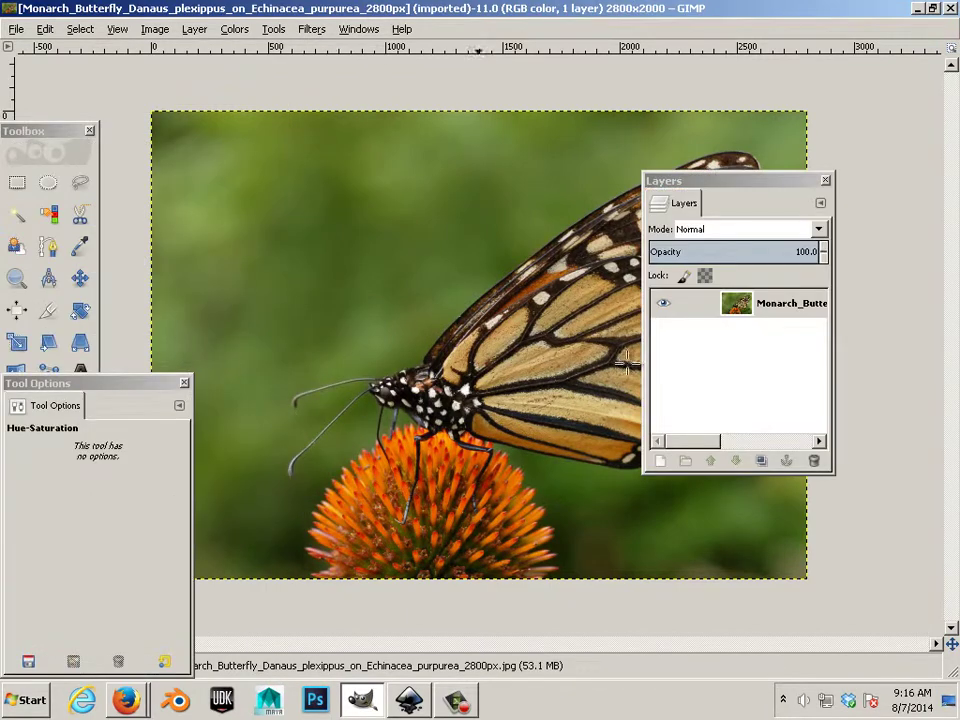
{"action": "double_click", "coordinate": [736, 306]}
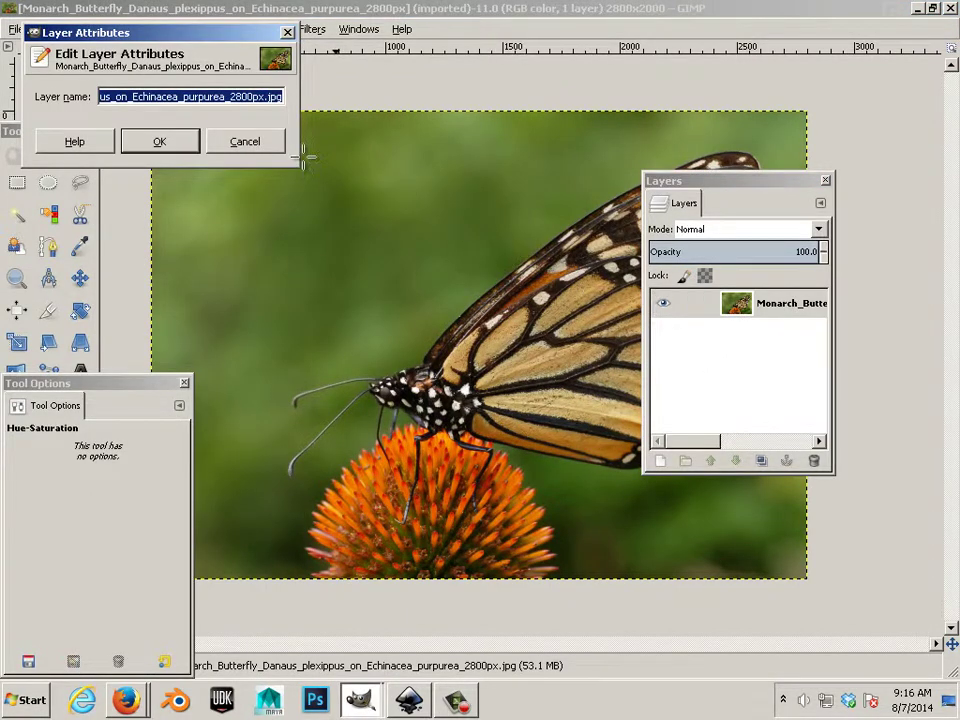
{"action": "left_click", "coordinate": [245, 141]}
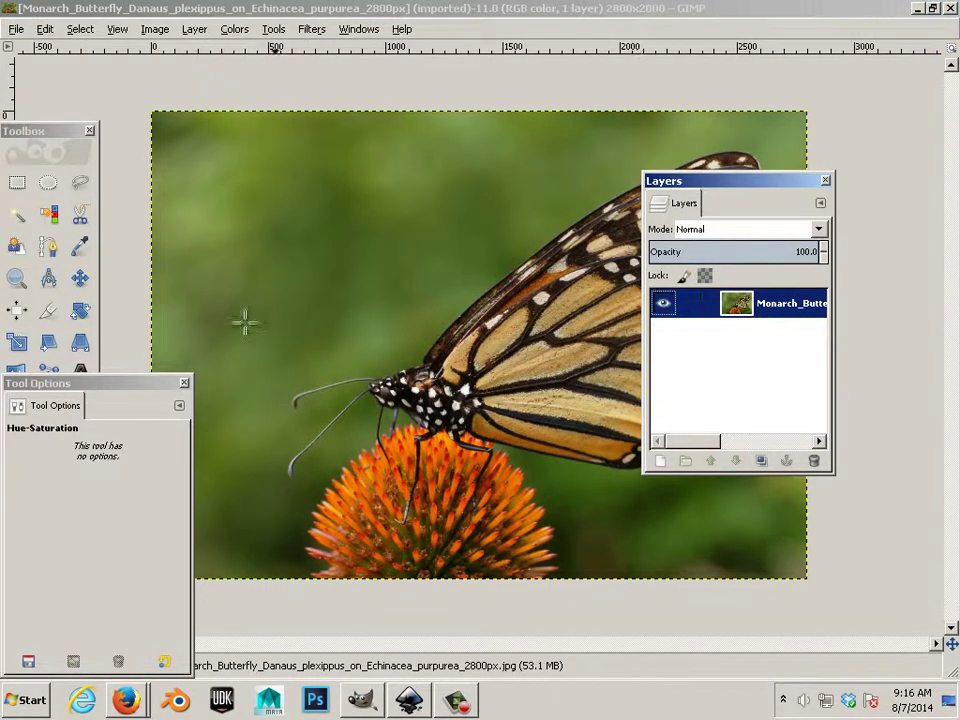
{"action": "left_click", "coordinate": [236, 30]}
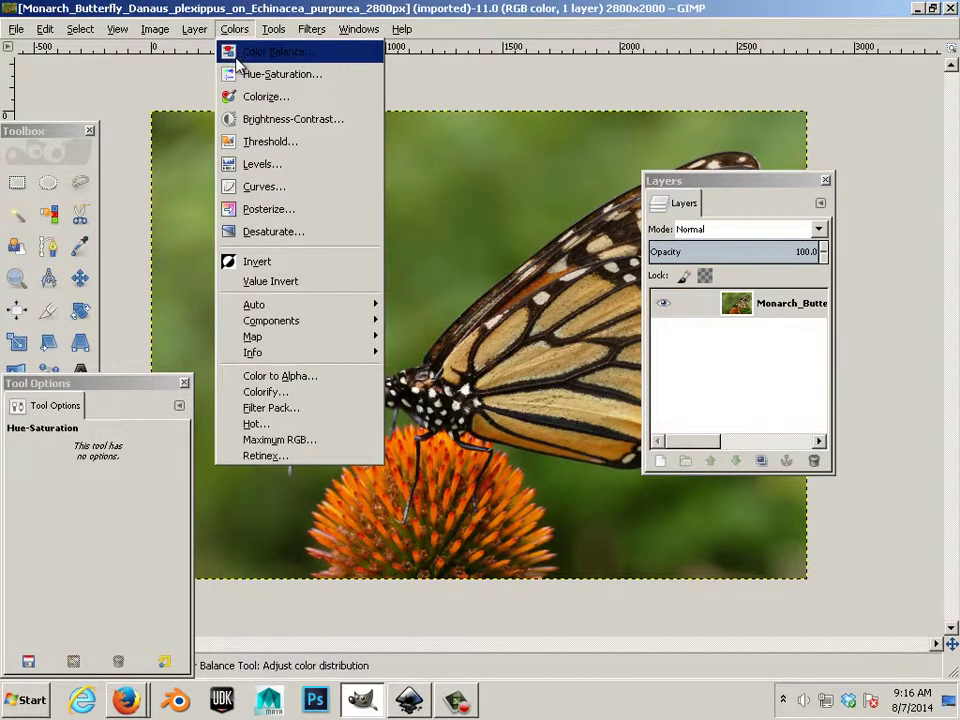
{"action": "left_click", "coordinate": [55, 195]}
- Draw a rectangle selection around the entire butterfly photo and open the Colors menu
{"action": "left_click", "coordinate": [17, 182]}
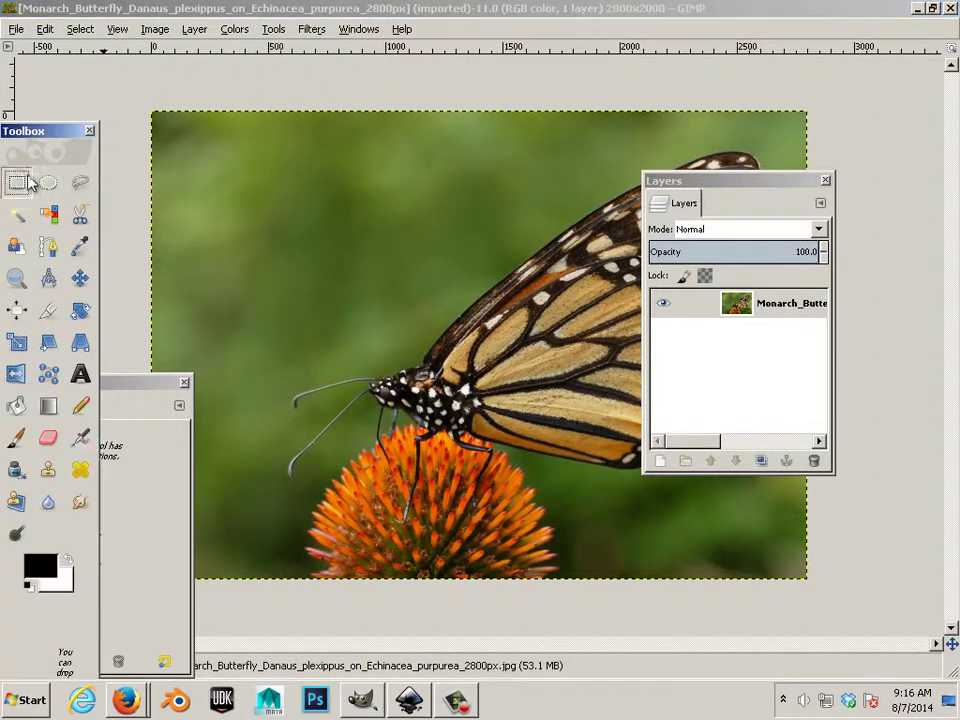
{"action": "left_click_drag", "start_coordinate": [113, 70], "coordinate": [945, 640]}
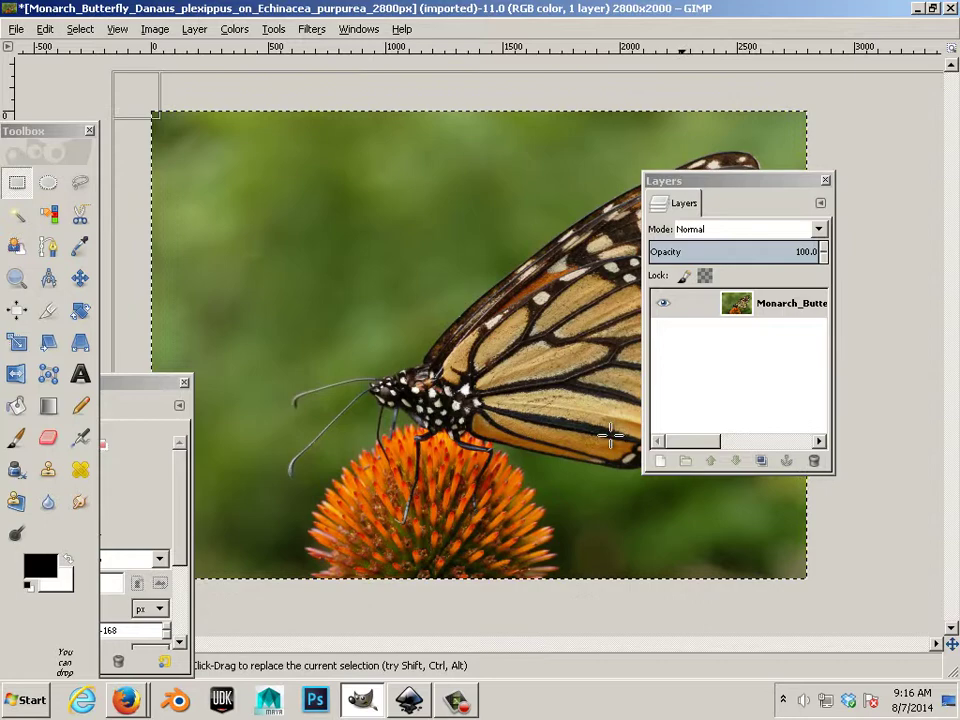
{"action": "left_click", "coordinate": [243, 35]}
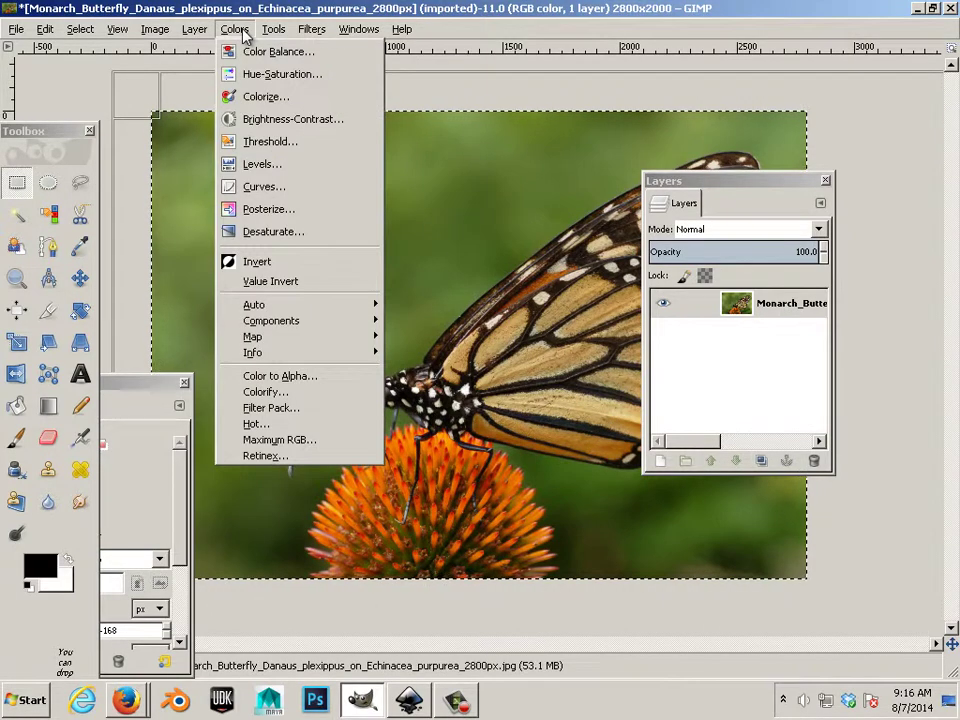
- In Hue-Saturation, set Green to saturation -100, lightness 90 and overlap 100
{"action": "left_click", "coordinate": [266, 76]}
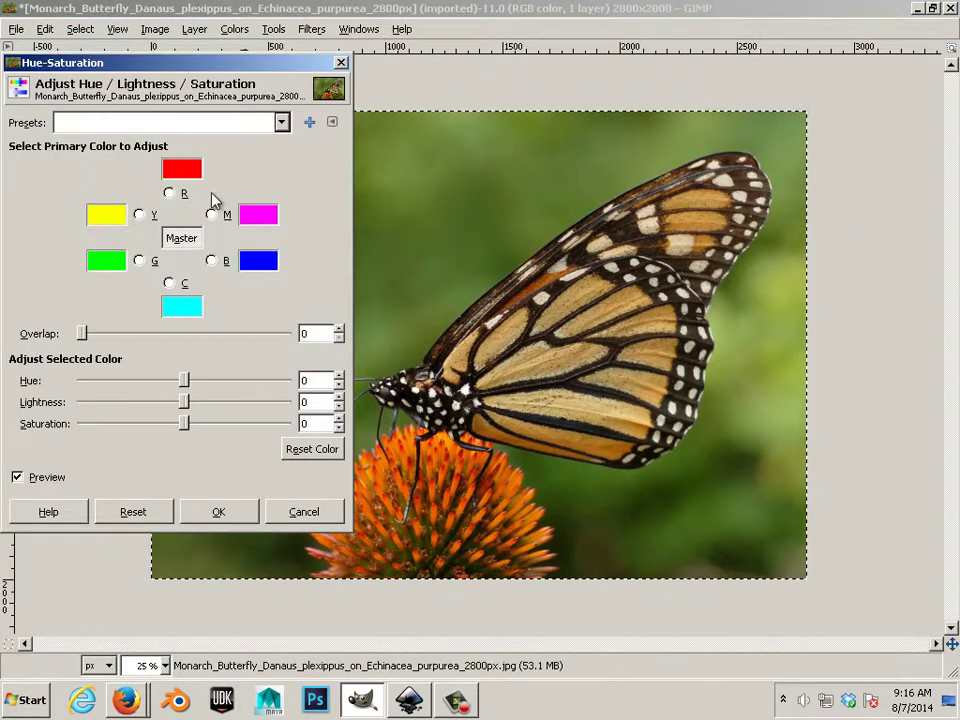
{"action": "left_click", "coordinate": [140, 261]}
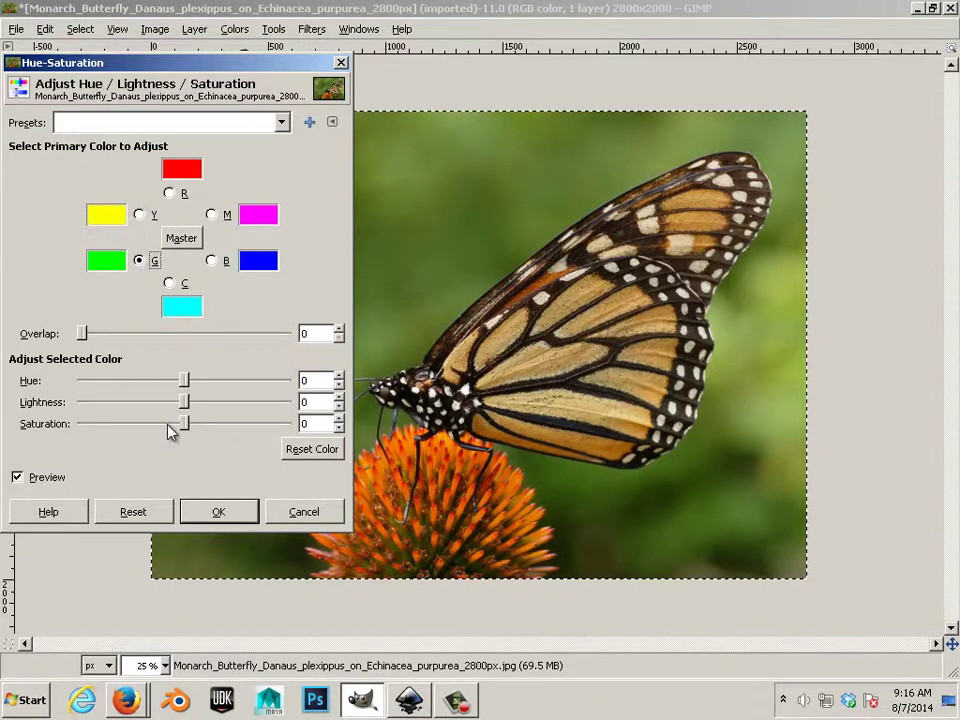
{"action": "mouse_move", "coordinate": [184, 424]}
{"action": "left_mouse_down"}
{"action": "mouse_move", "coordinate": [78, 424]}
{"action": "mouse_move", "coordinate": [181, 424]}
{"action": "left_mouse_up"}
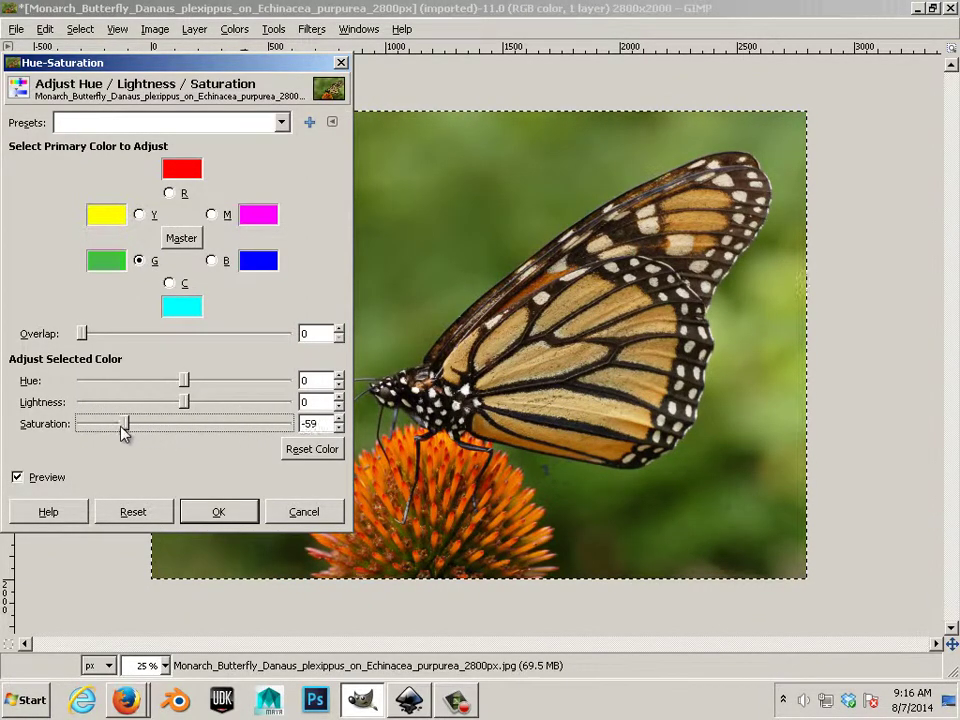
{"action": "left_click_drag", "start_coordinate": [97, 427], "coordinate": [59, 426]}
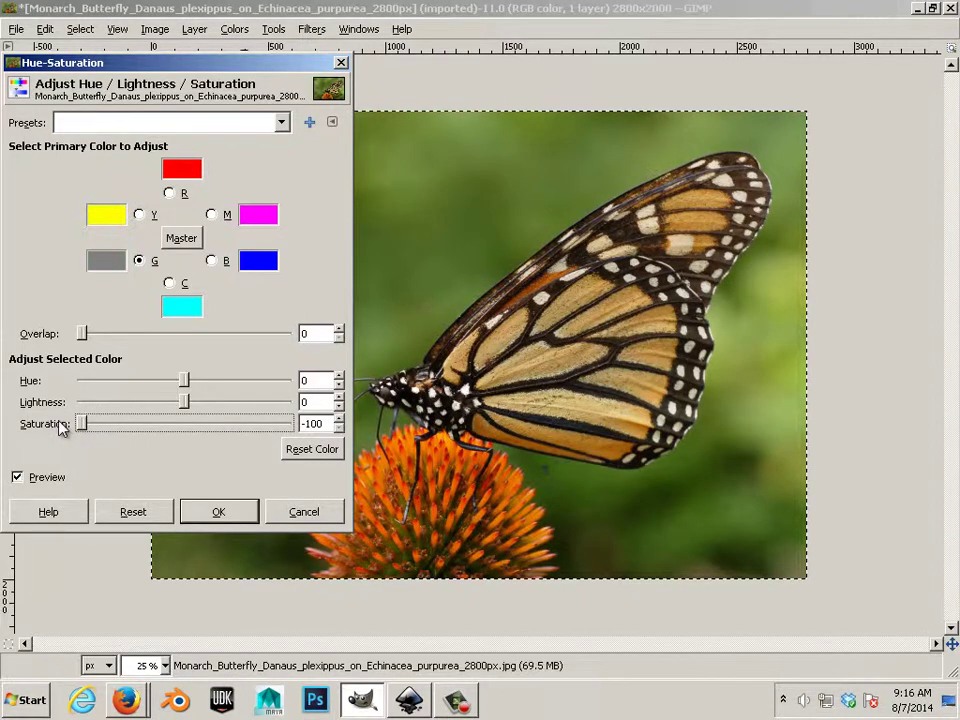
{"action": "left_click_drag", "start_coordinate": [84, 333], "coordinate": [290, 352]}
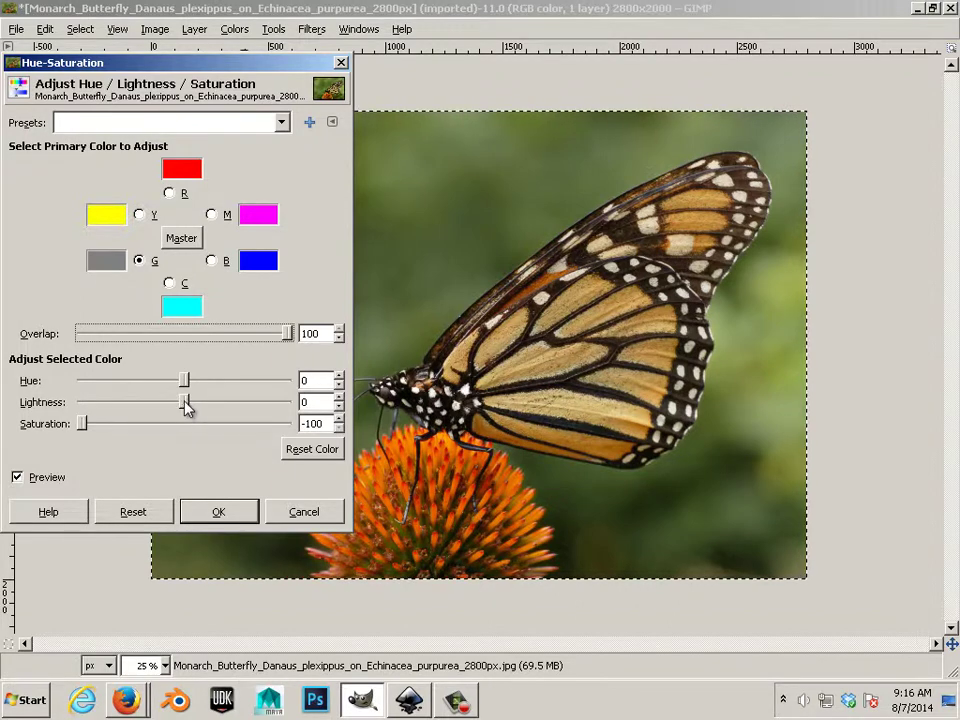
{"action": "left_click_drag", "start_coordinate": [186, 405], "coordinate": [313, 415]}
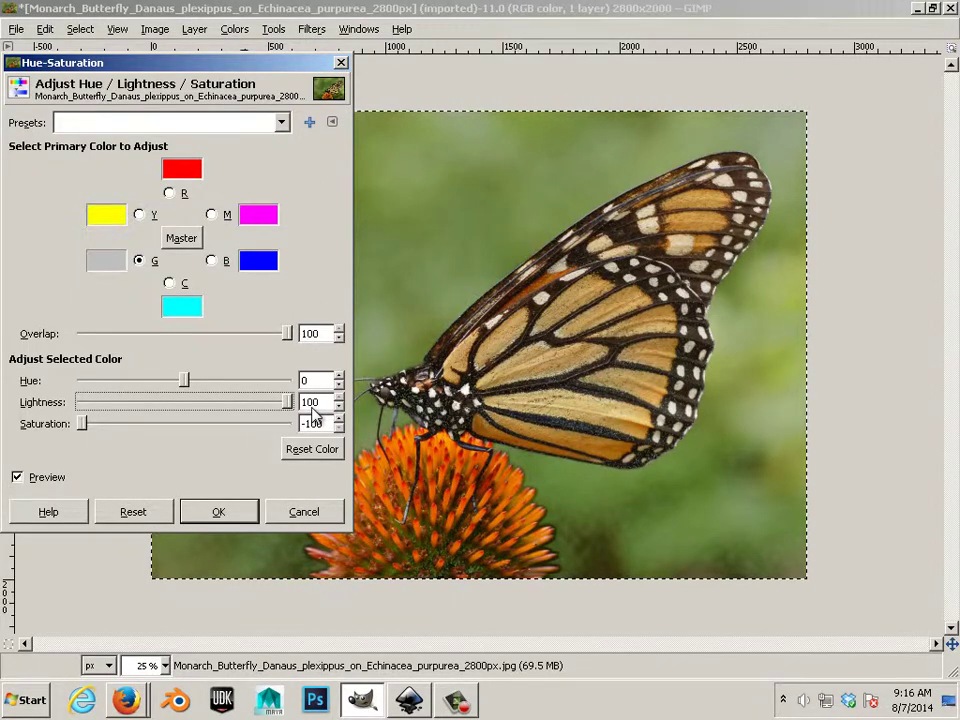
{"action": "left_click_drag", "start_coordinate": [310, 410], "coordinate": [276, 412]}
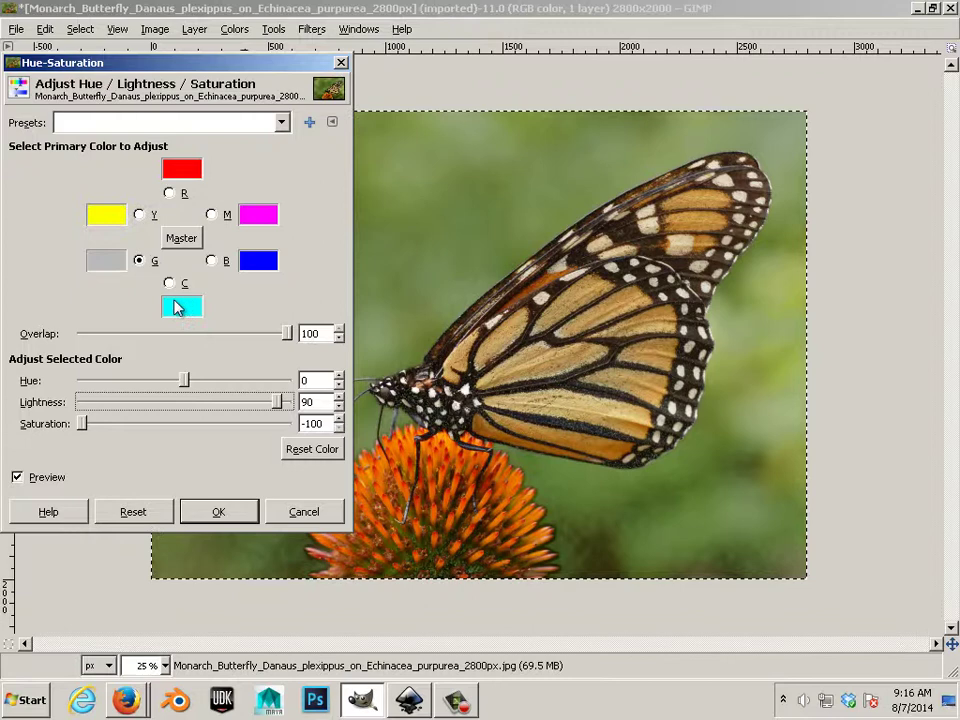
- Drain saturation from the yellow and red tones, and fully desaturate and lighten the greens
{"action": "left_click", "coordinate": [139, 215]}
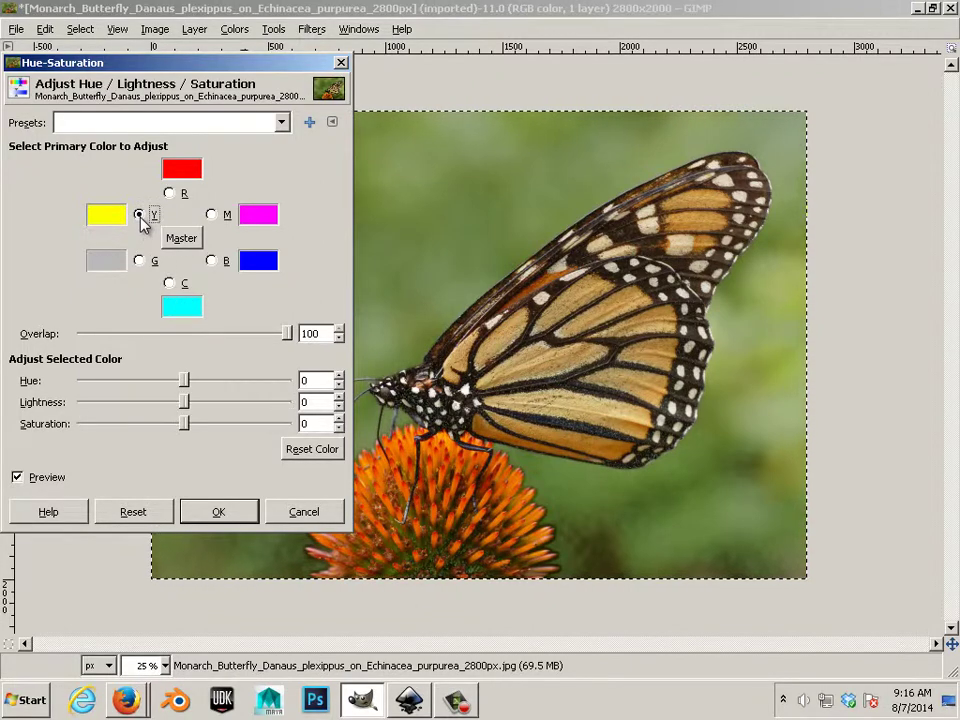
{"action": "left_click_drag", "start_coordinate": [187, 423], "coordinate": [95, 452]}
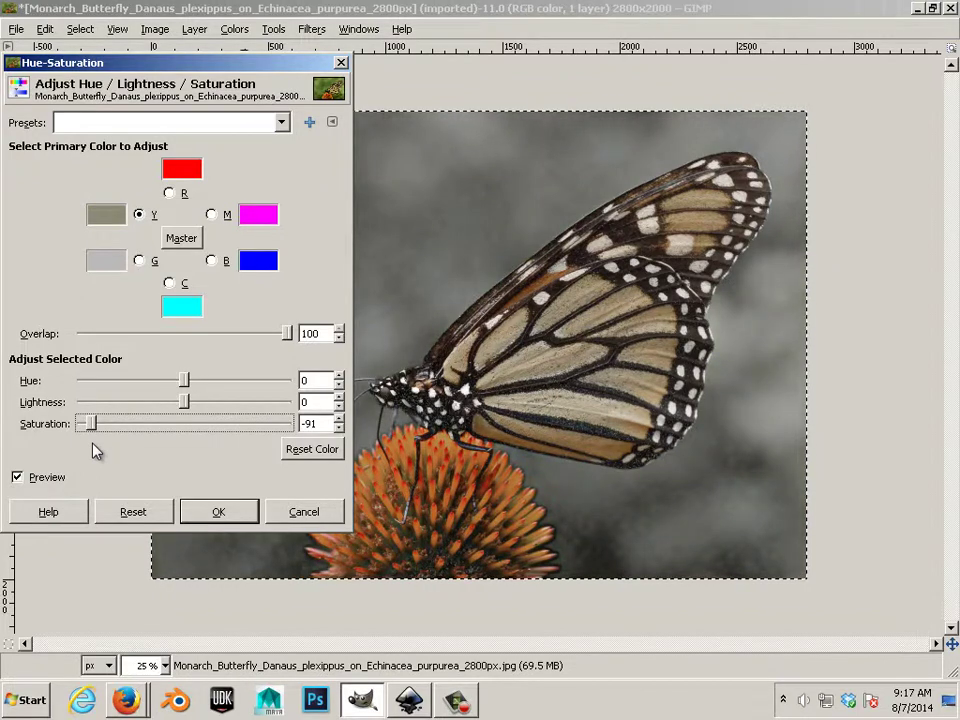
{"action": "left_click", "coordinate": [170, 194]}
{"action": "left_click_drag", "start_coordinate": [183, 427], "coordinate": [45, 432]}
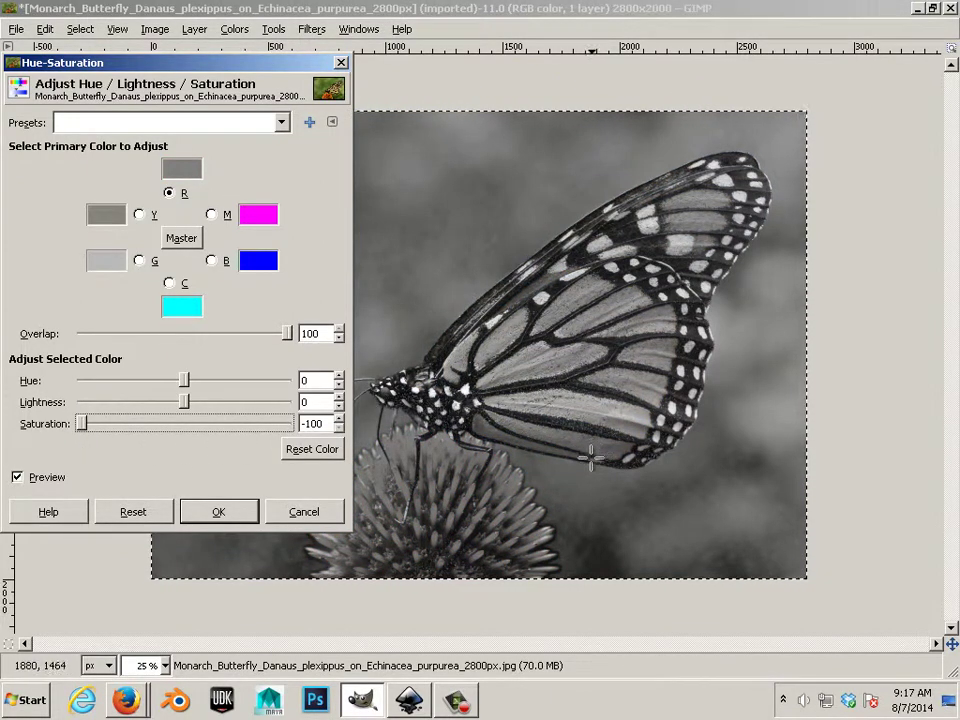
{"action": "left_click", "coordinate": [139, 261]}
{"action": "left_click_drag", "start_coordinate": [183, 402], "coordinate": [305, 412]}
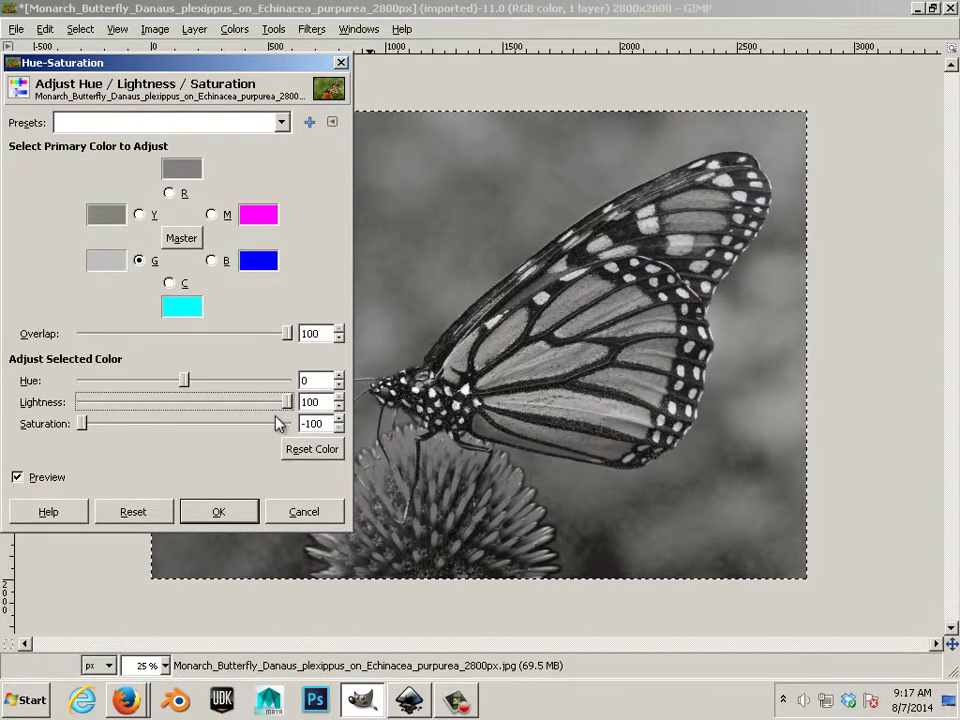
{"action": "mouse_move", "coordinate": [84, 424]}
{"action": "left_mouse_down"}
{"action": "mouse_move", "coordinate": [193, 428]}
{"action": "mouse_move", "coordinate": [70, 432]}
{"action": "left_mouse_up"}
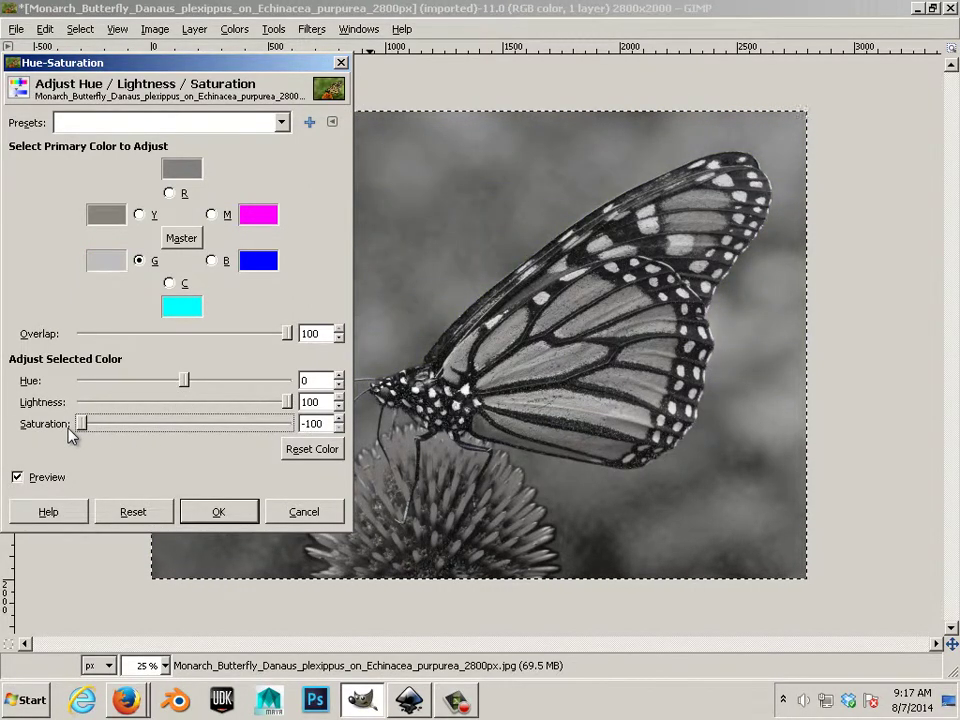
- Desaturate cyan at lightness 50 and blue to -71 with lightness 26, then select magenta
{"action": "left_click", "coordinate": [170, 283]}
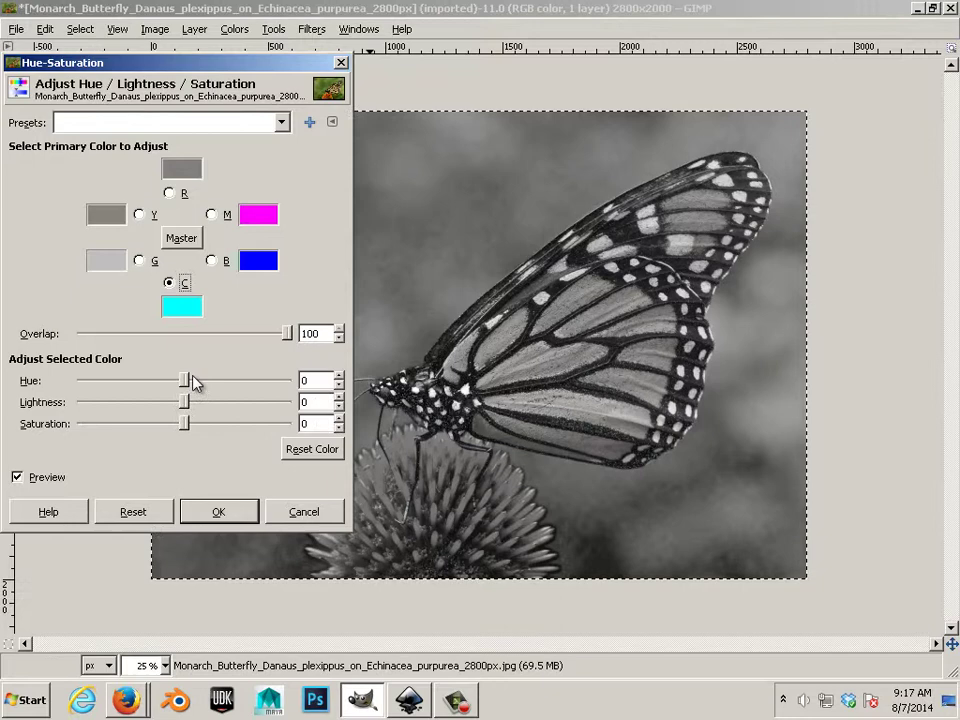
{"action": "left_click_drag", "start_coordinate": [184, 424], "coordinate": [27, 430]}
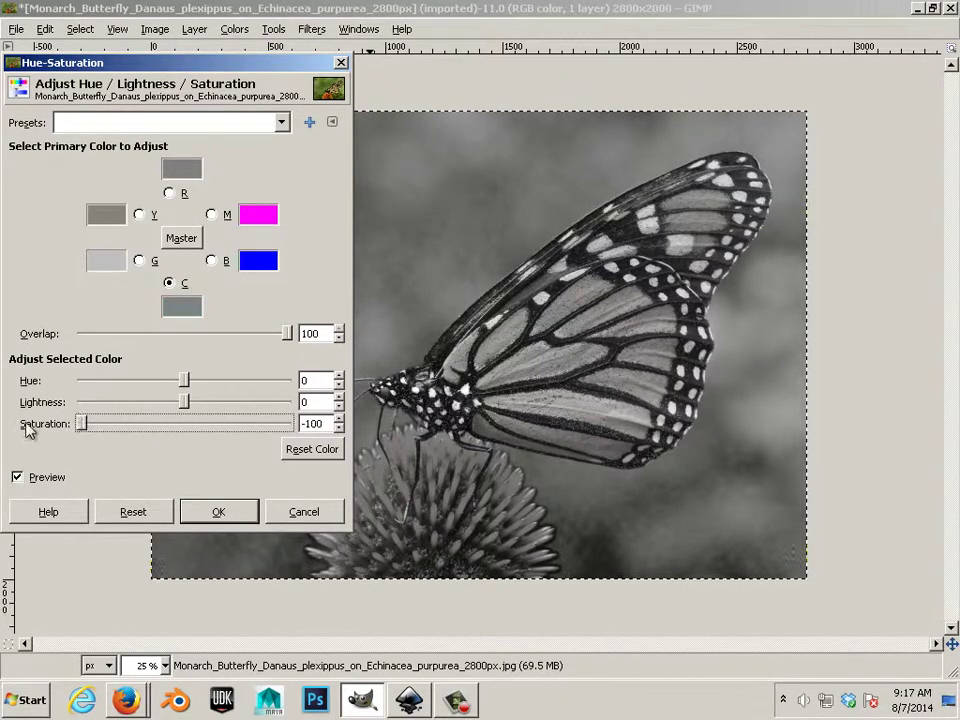
{"action": "left_click_drag", "start_coordinate": [184, 402], "coordinate": [317, 420]}
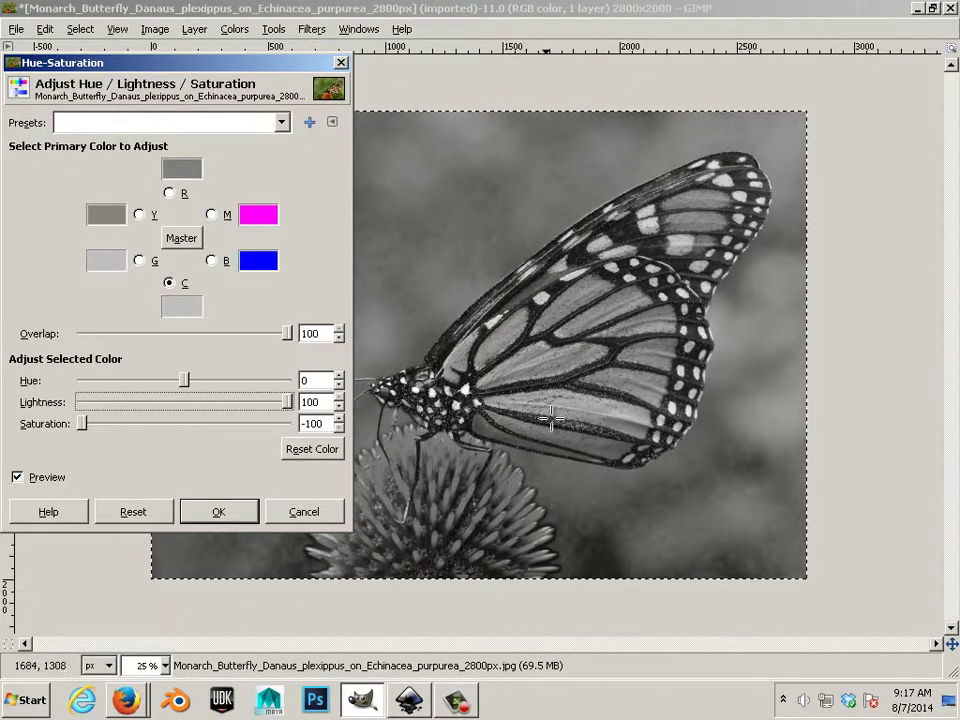
{"action": "left_click_drag", "start_coordinate": [287, 405], "coordinate": [236, 405]}
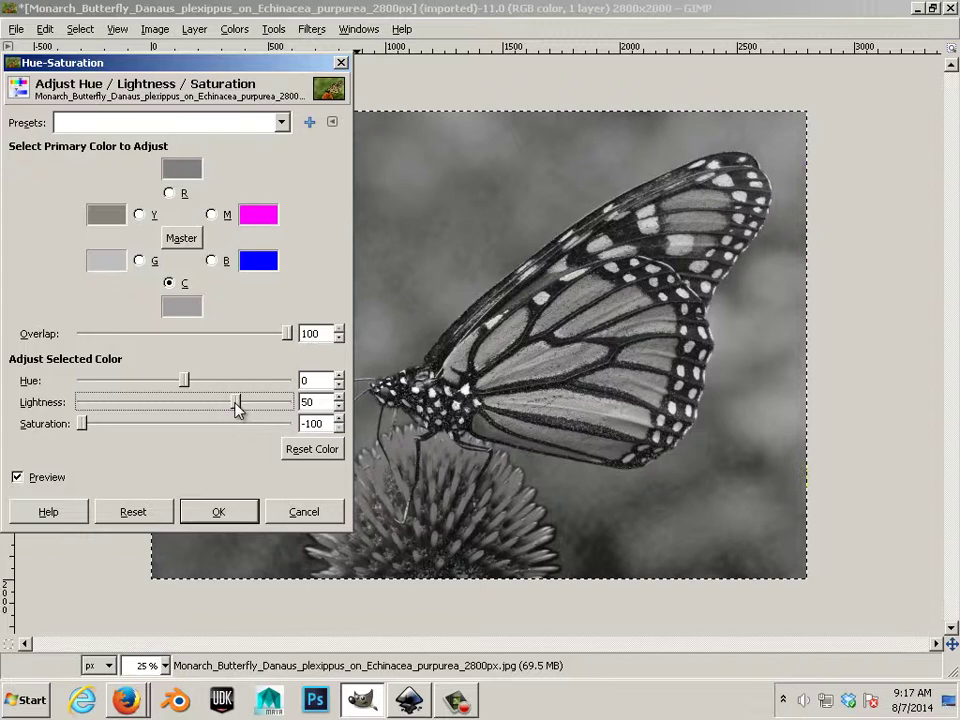
{"action": "left_click", "coordinate": [211, 261]}
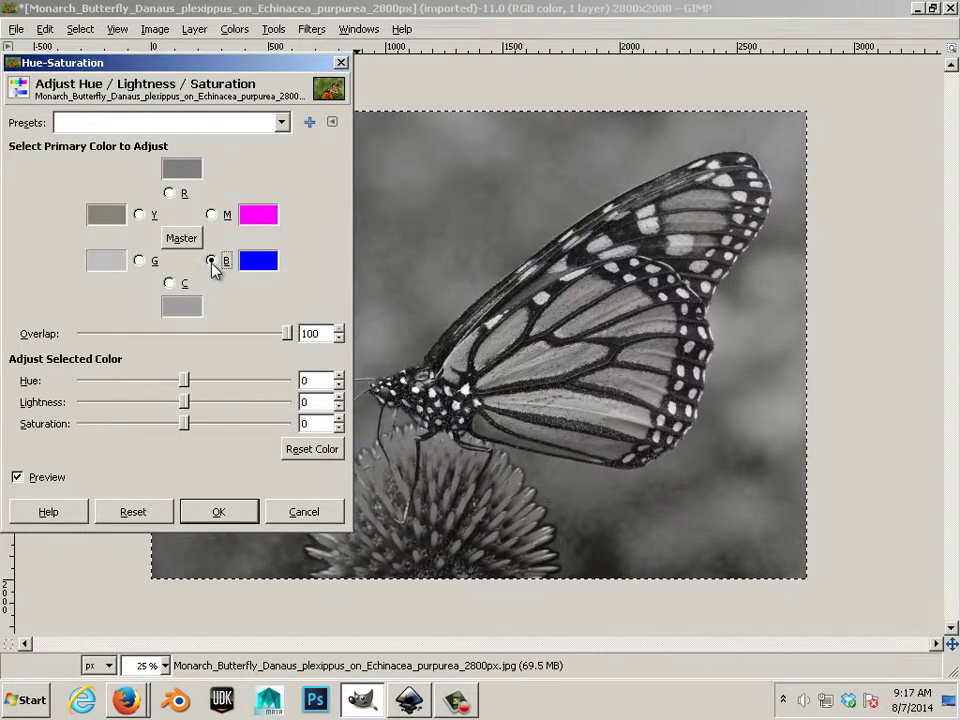
{"action": "left_click_drag", "start_coordinate": [184, 423], "coordinate": [111, 428]}
{"action": "left_click_drag", "start_coordinate": [186, 404], "coordinate": [63, 430]}
{"action": "left_click", "coordinate": [212, 216]}
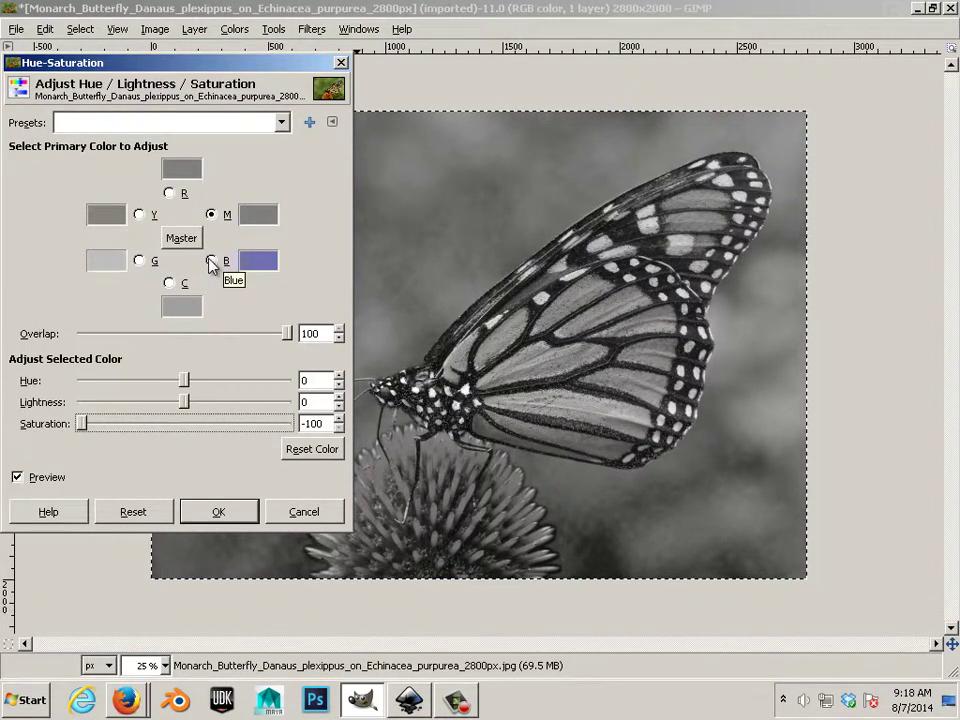
- Set green tones to hue 180 with saturation -100, and lighten yellows to about 51
{"action": "left_click", "coordinate": [139, 261]}
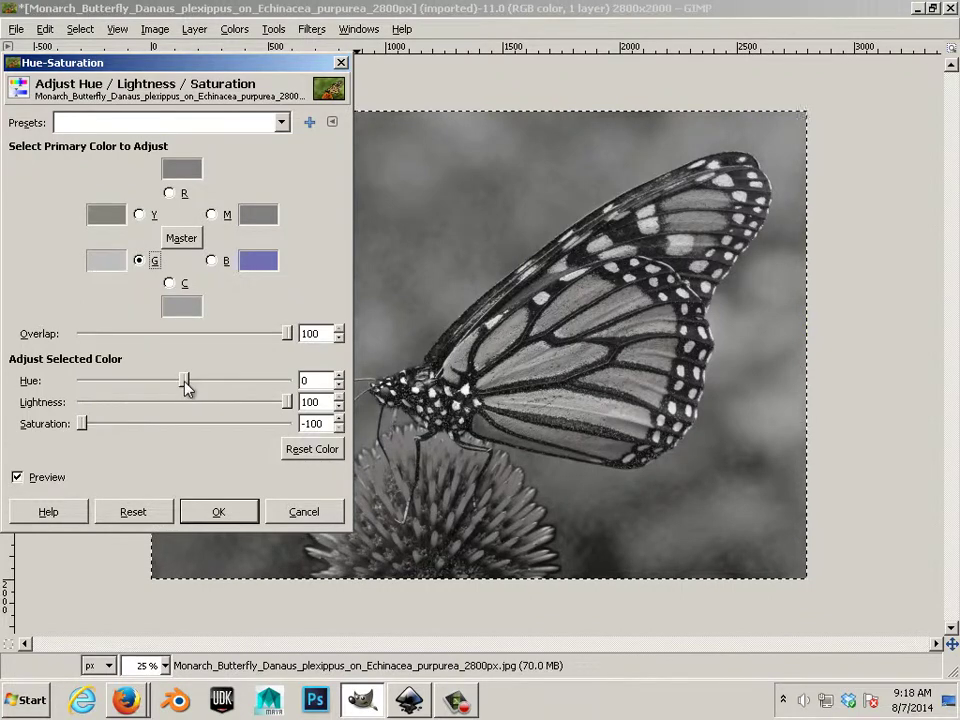
{"action": "left_click_drag", "start_coordinate": [186, 386], "coordinate": [218, 390]}
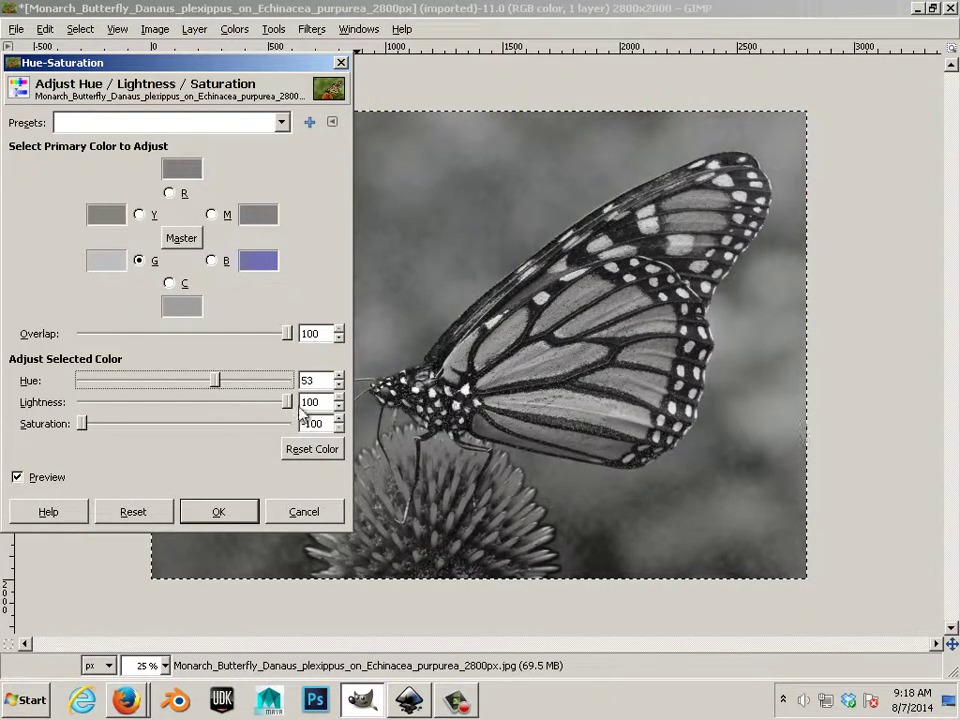
{"action": "left_click_drag", "start_coordinate": [287, 401], "coordinate": [325, 420]}
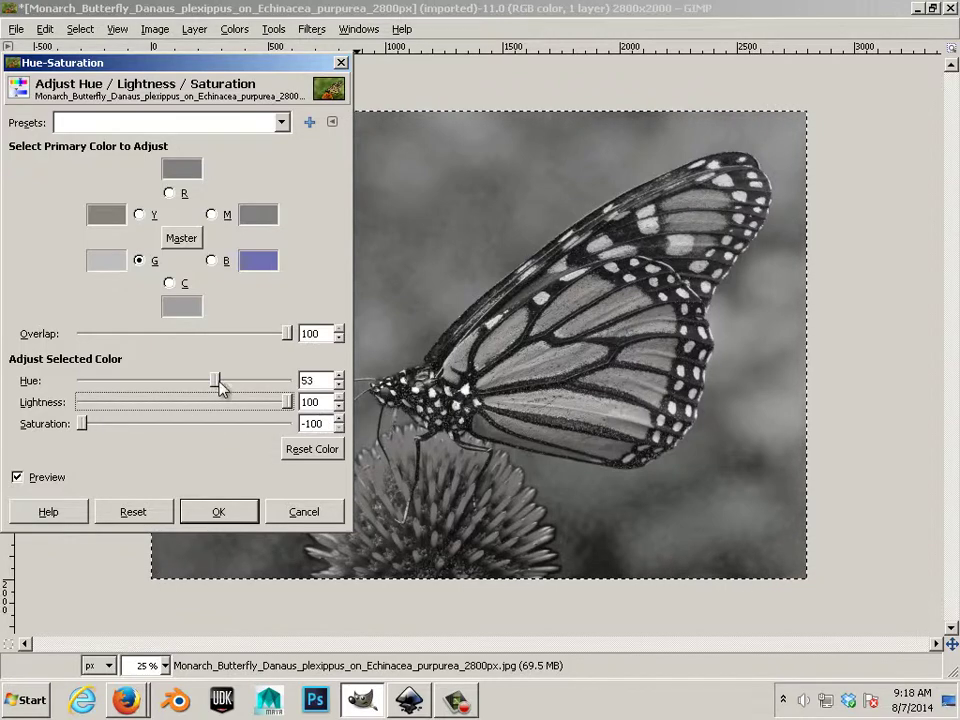
{"action": "left_click_drag", "start_coordinate": [220, 388], "coordinate": [335, 395]}
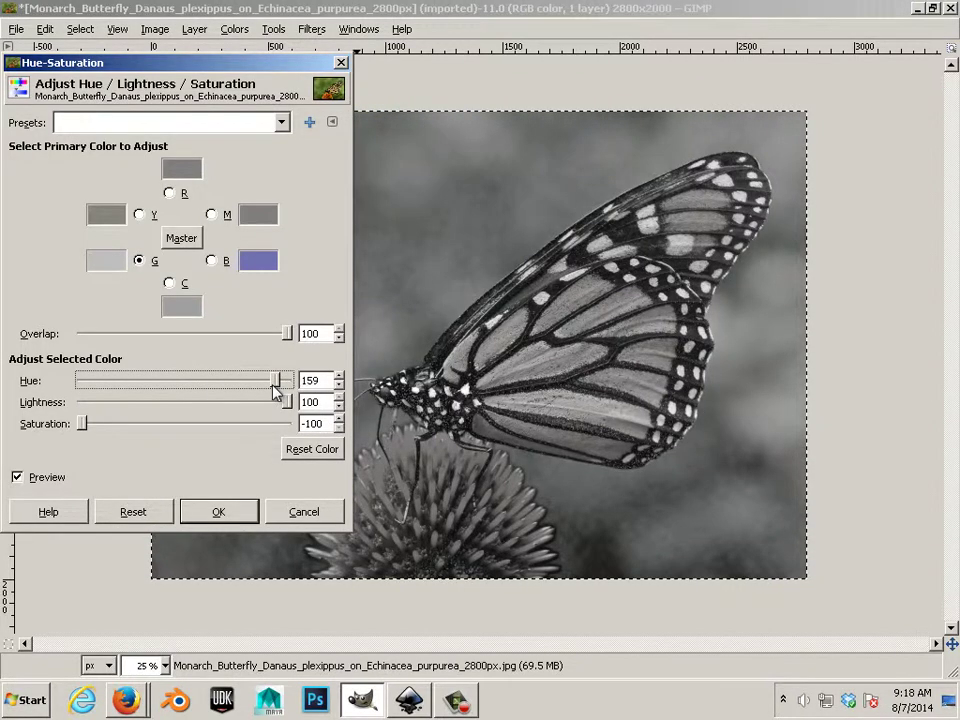
{"action": "scroll", "coordinate": [290, 430], "scroll_direction": "up", "scroll_amount": 12}
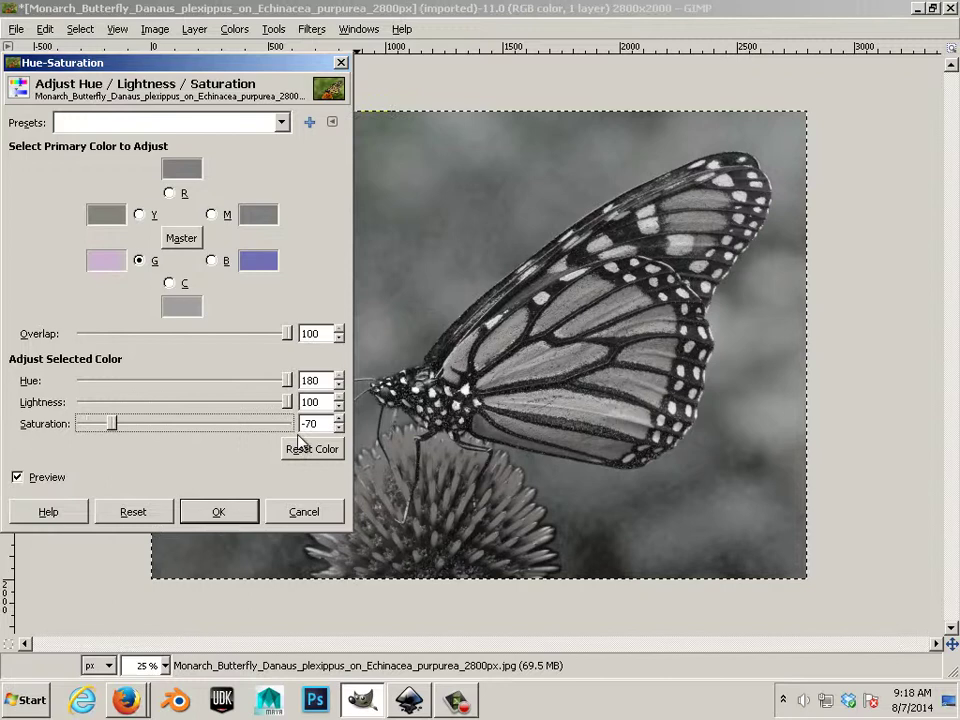
{"action": "scroll", "coordinate": [280, 432], "scroll_direction": "up", "scroll_amount": 1}
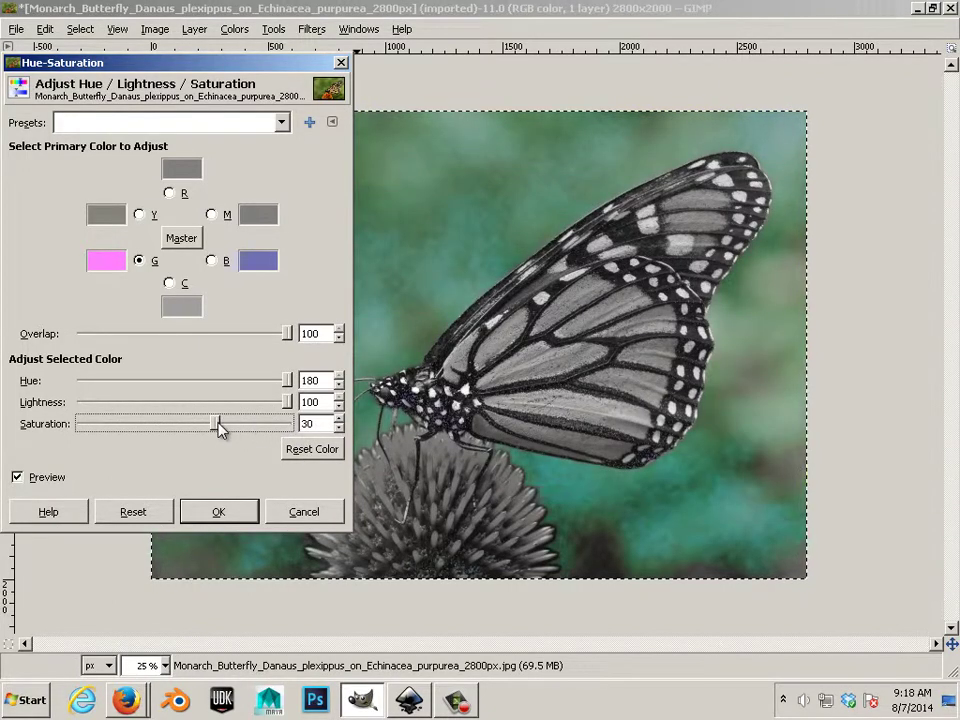
{"action": "left_click_drag", "start_coordinate": [216, 426], "coordinate": [78, 424]}
{"action": "left_click", "coordinate": [139, 214]}
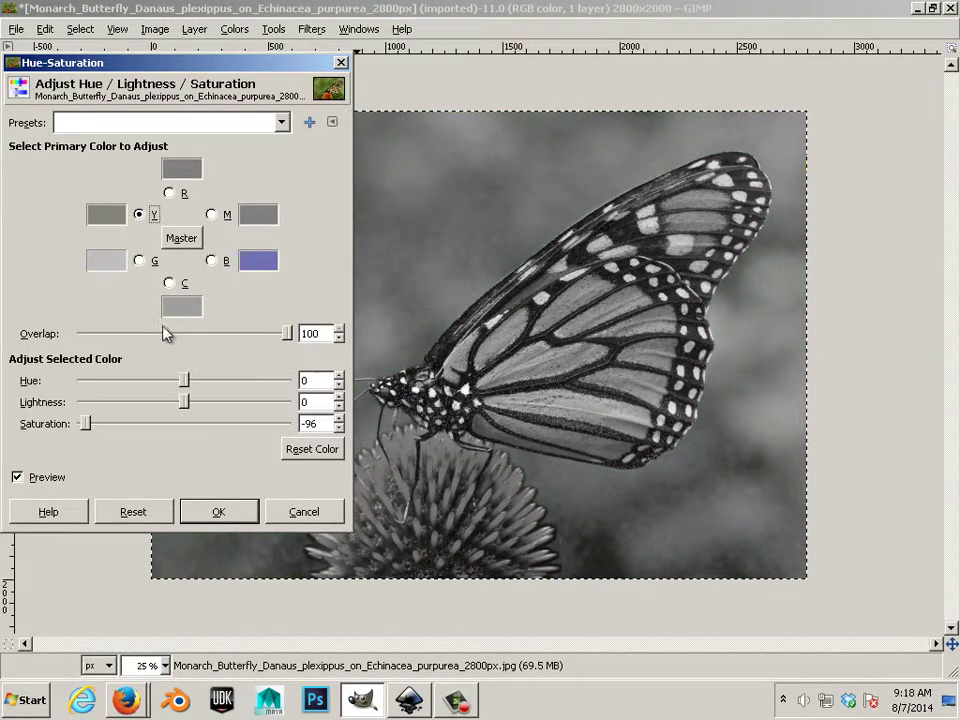
{"action": "left_click_drag", "start_coordinate": [184, 401], "coordinate": [233, 381]}
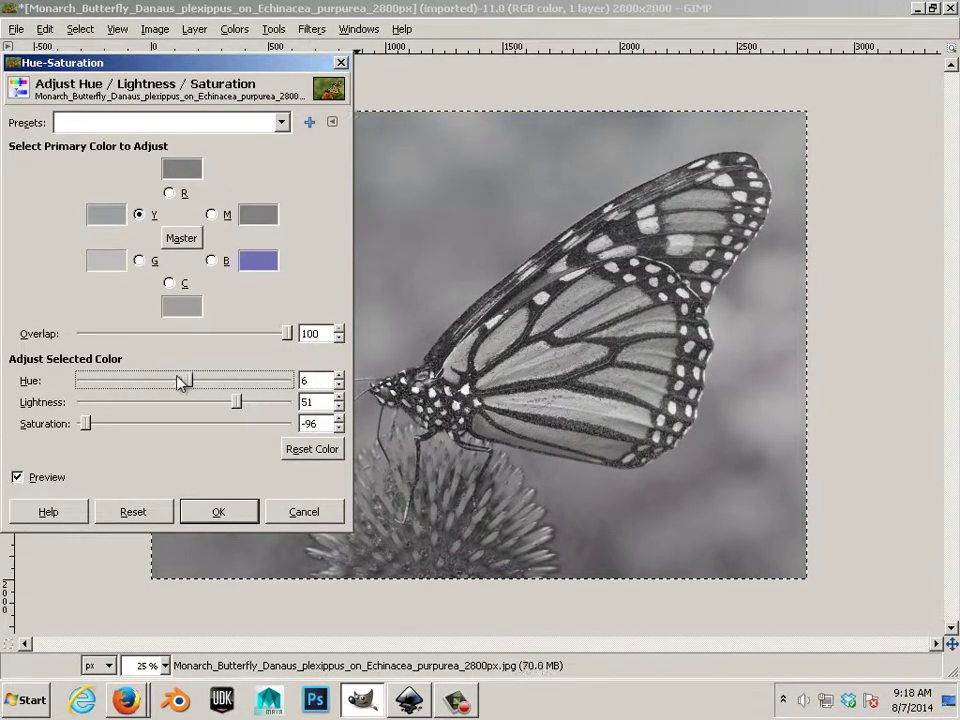
- Fine-tune yellow to hue -7 and lightness 51, test blue saturation, and reset cyan hue near zero
{"action": "left_click_drag", "start_coordinate": [240, 408], "coordinate": [72, 432]}
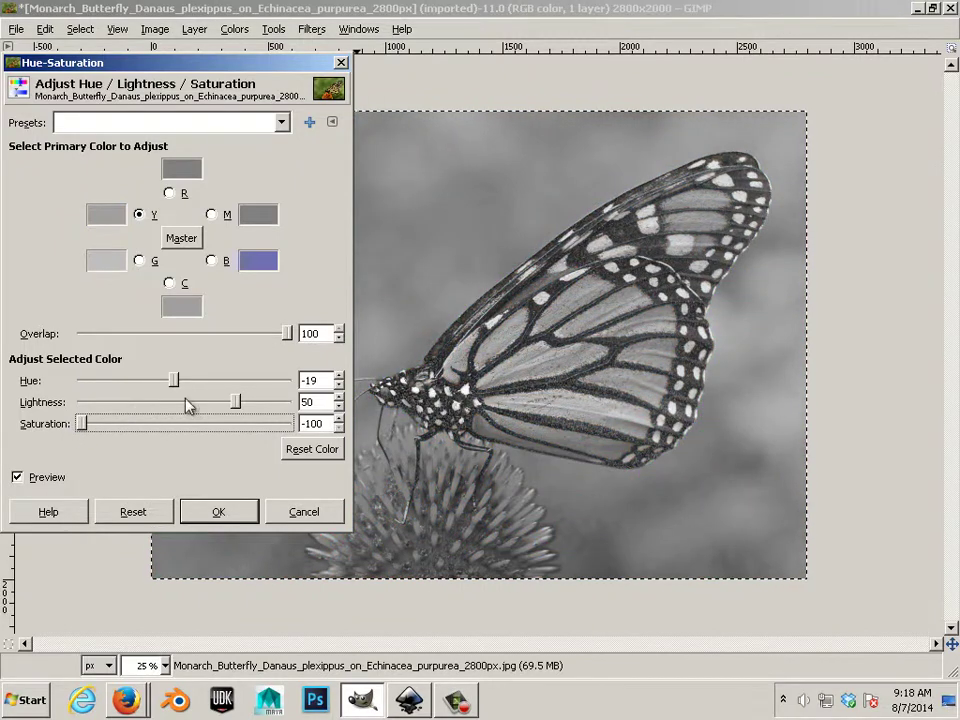
{"action": "mouse_move", "coordinate": [174, 381]}
{"action": "left_mouse_down"}
{"action": "mouse_move", "coordinate": [155, 381]}
{"action": "mouse_move", "coordinate": [181, 382]}
{"action": "left_mouse_up"}
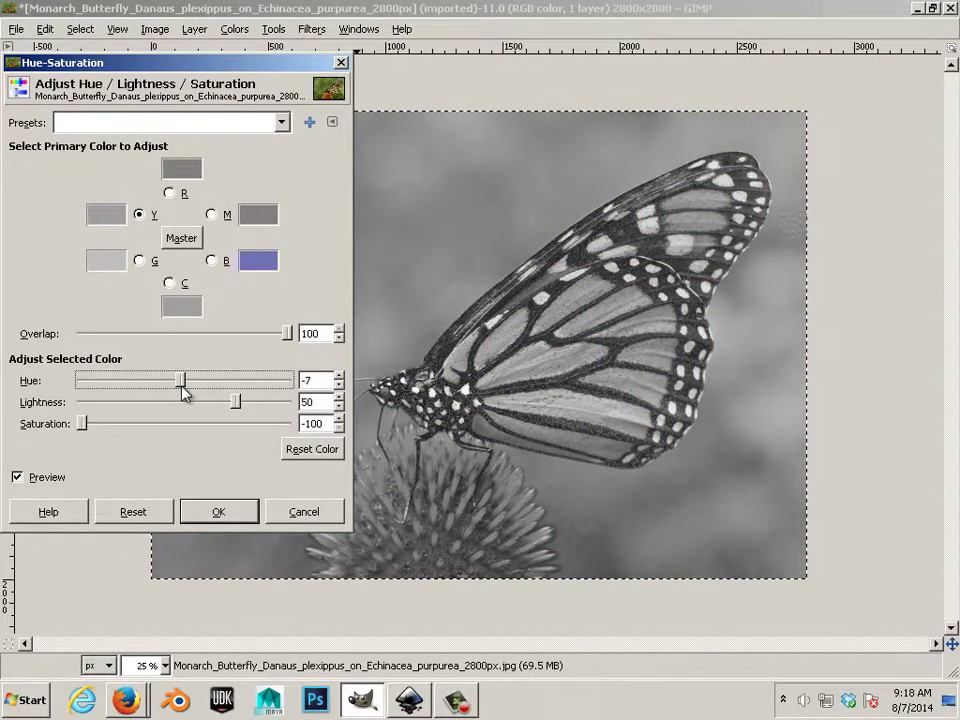
{"action": "mouse_move", "coordinate": [237, 403]}
{"action": "left_mouse_down"}
{"action": "mouse_move", "coordinate": [171, 407]}
{"action": "mouse_move", "coordinate": [238, 402]}
{"action": "left_mouse_up"}
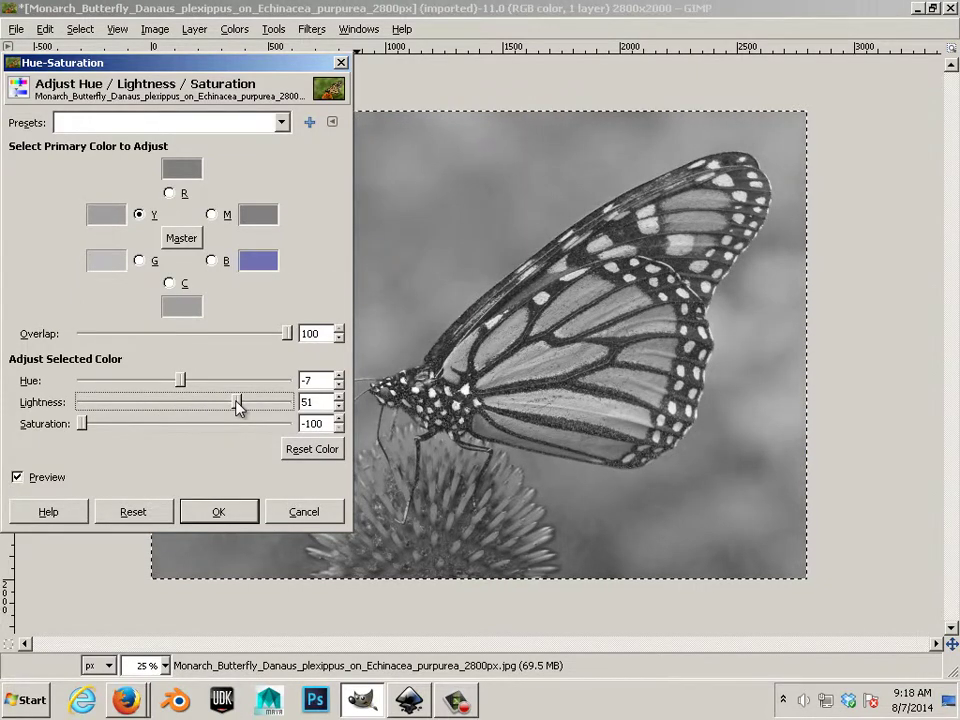
{"action": "left_click", "coordinate": [211, 260]}
{"action": "left_click_drag", "start_coordinate": [122, 427], "coordinate": [80, 424]}
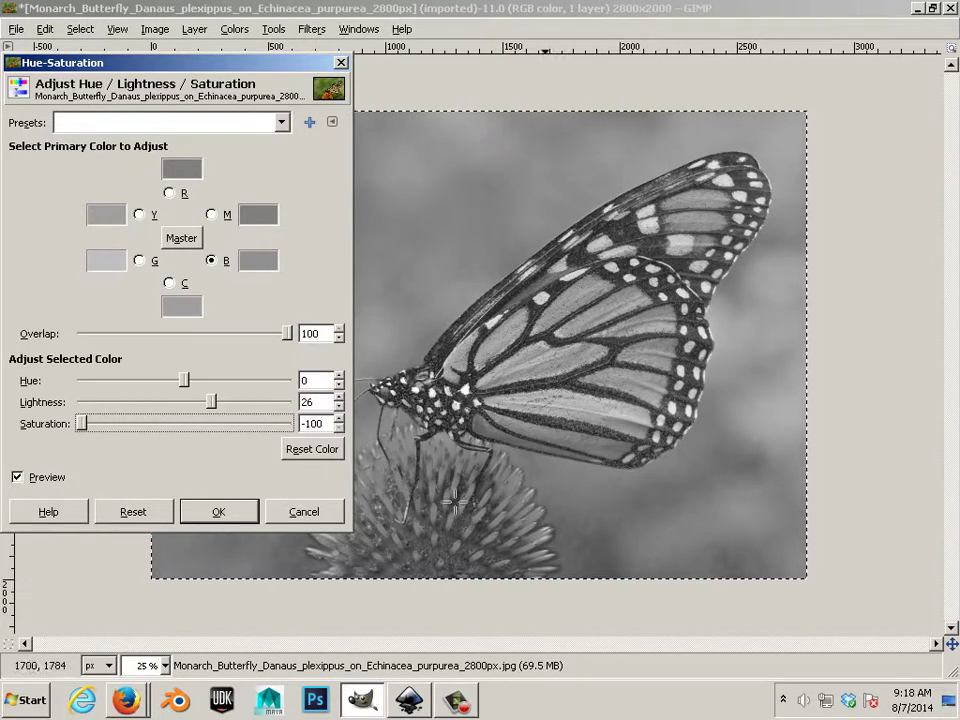
{"action": "left_click", "coordinate": [171, 308]}
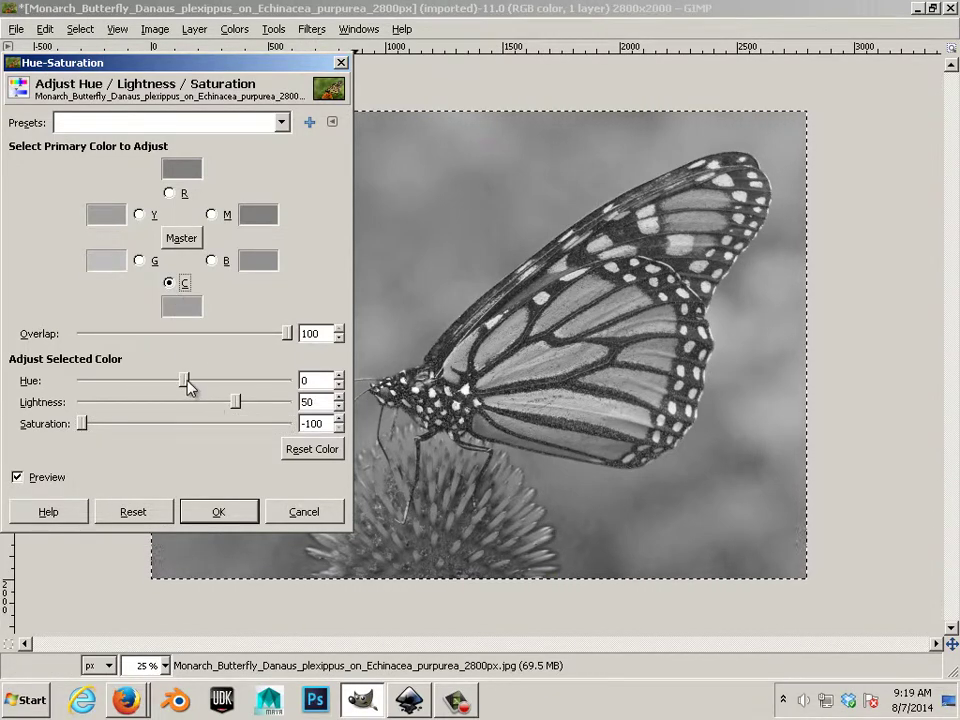
{"action": "scroll", "coordinate": [117, 388], "scroll_direction": "down", "scroll_amount": 10}
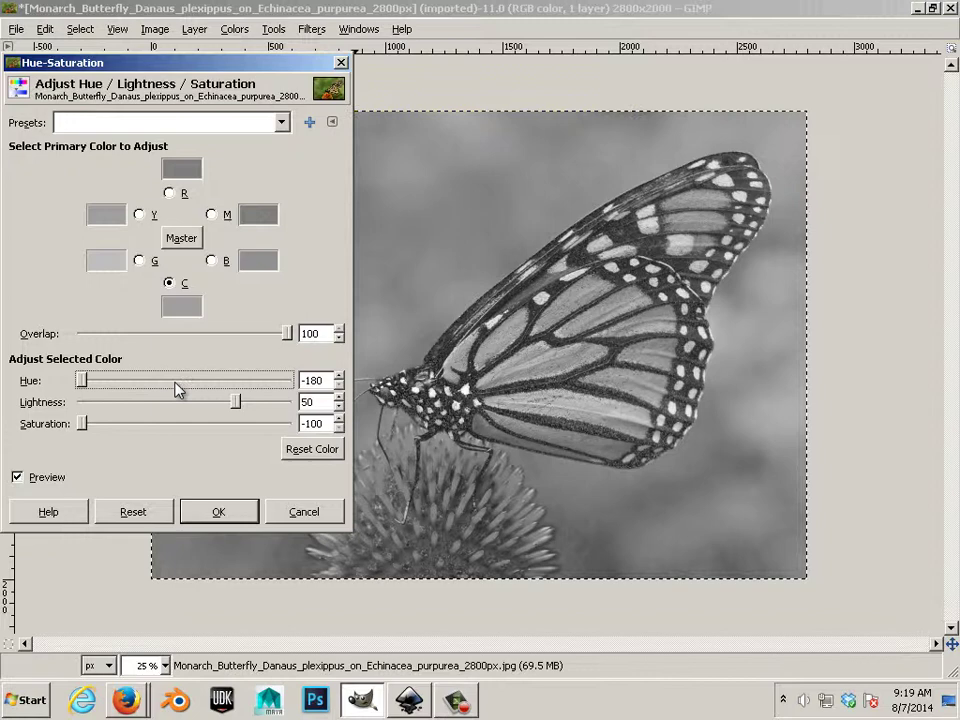
{"action": "mouse_move", "coordinate": [83, 381]}
{"action": "left_mouse_down"}
{"action": "mouse_move", "coordinate": [206, 381]}
{"action": "mouse_move", "coordinate": [210, 390]}
{"action": "mouse_move", "coordinate": [161, 401]}
{"action": "mouse_move", "coordinate": [214, 401]}
{"action": "mouse_move", "coordinate": [89, 383]}
{"action": "left_mouse_up"}
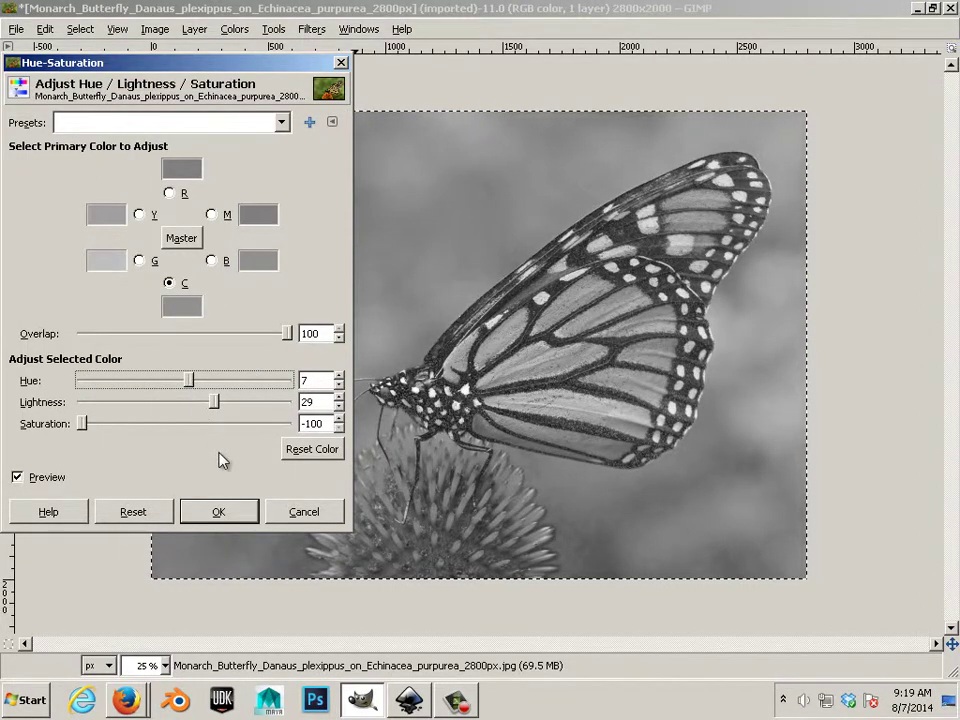
- Adjust the green tones' lightness and apply the Hue-Saturation adjustment
{"action": "left_click", "coordinate": [138, 214]}
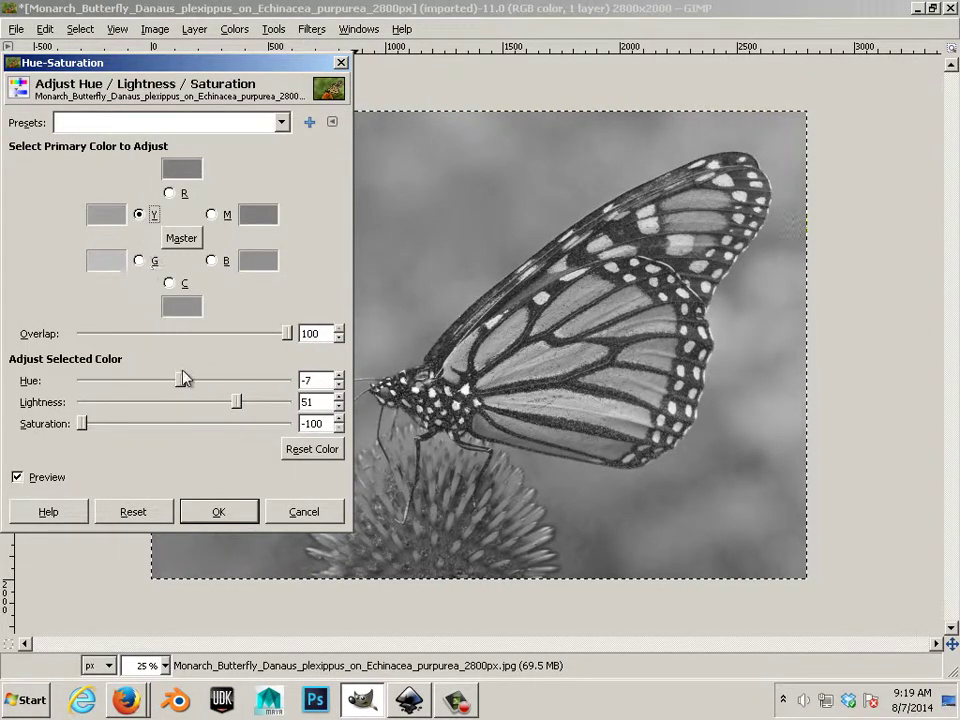
{"action": "left_click", "coordinate": [138, 260]}
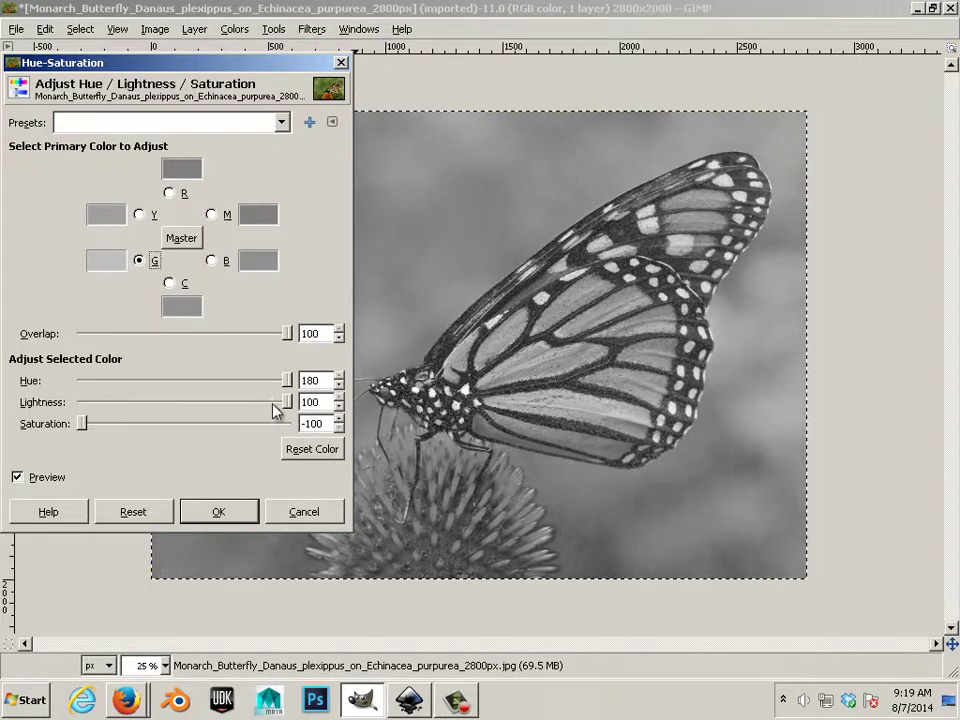
{"action": "left_click_drag", "start_coordinate": [273, 410], "coordinate": [317, 422]}
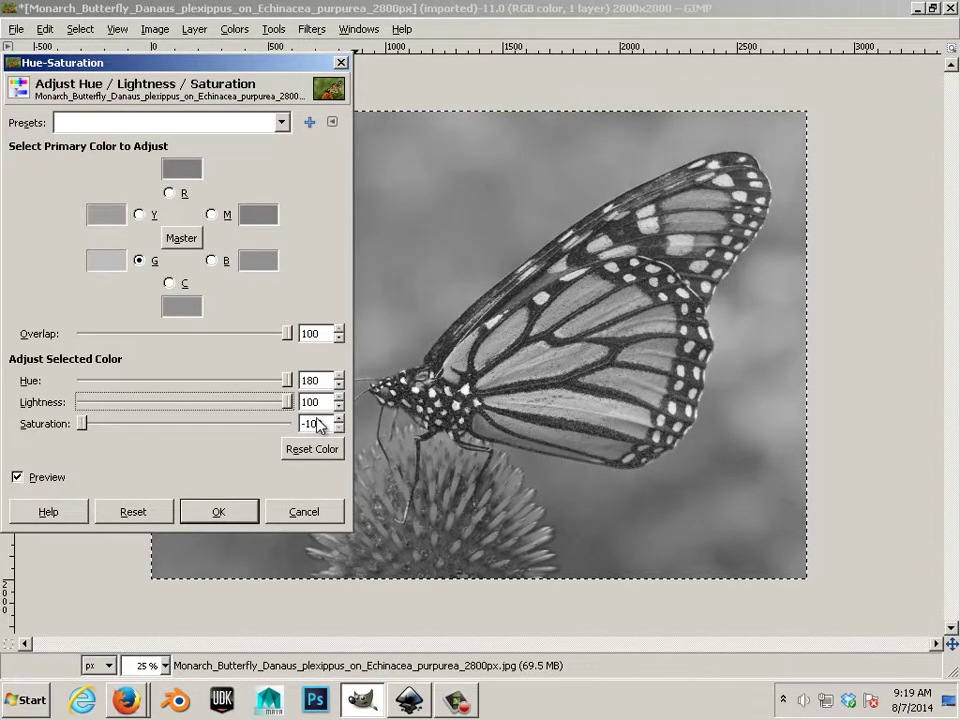
{"action": "left_click", "coordinate": [233, 512]}
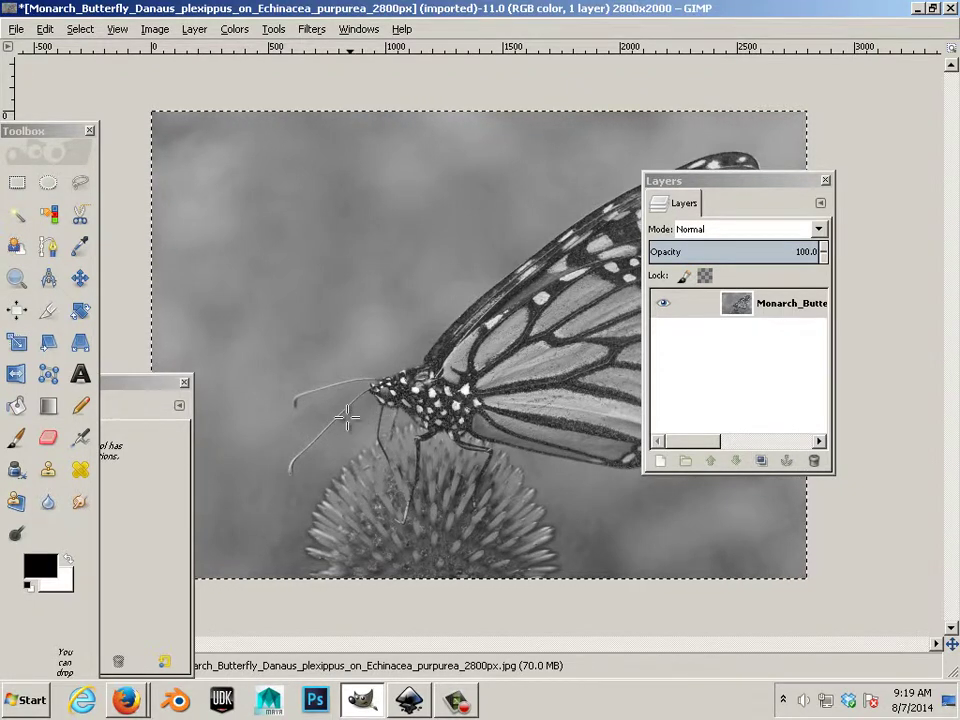
- Set up Dodge/Burn in Dodge mode on Midtones and dab a test patch left of the butterfly
{"action": "left_click", "coordinate": [16, 533]}
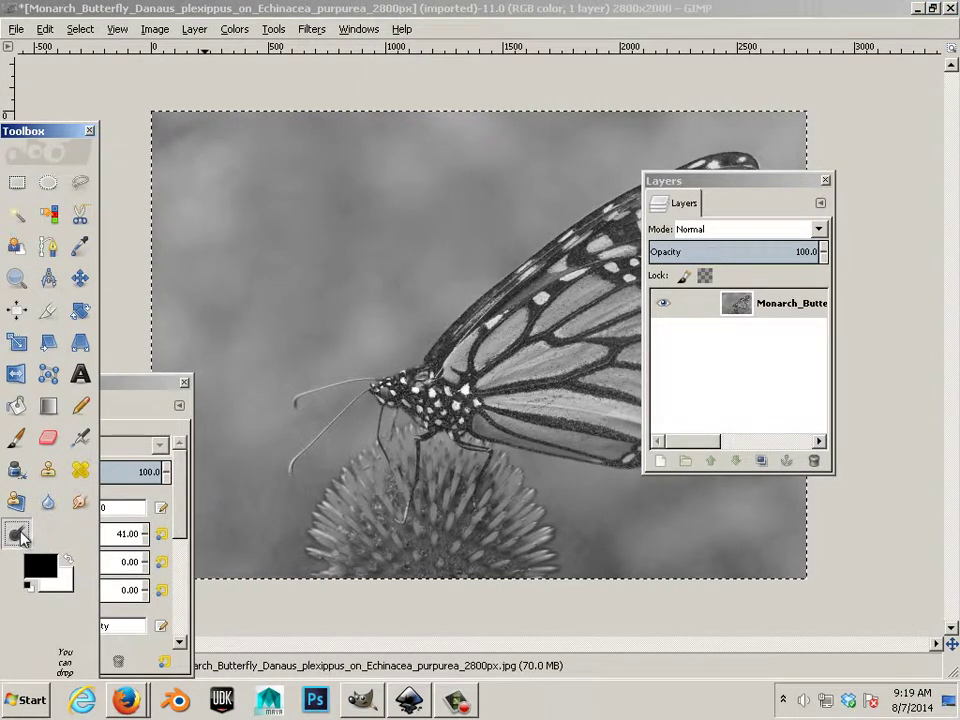
{"action": "double_click", "coordinate": [20, 535]}
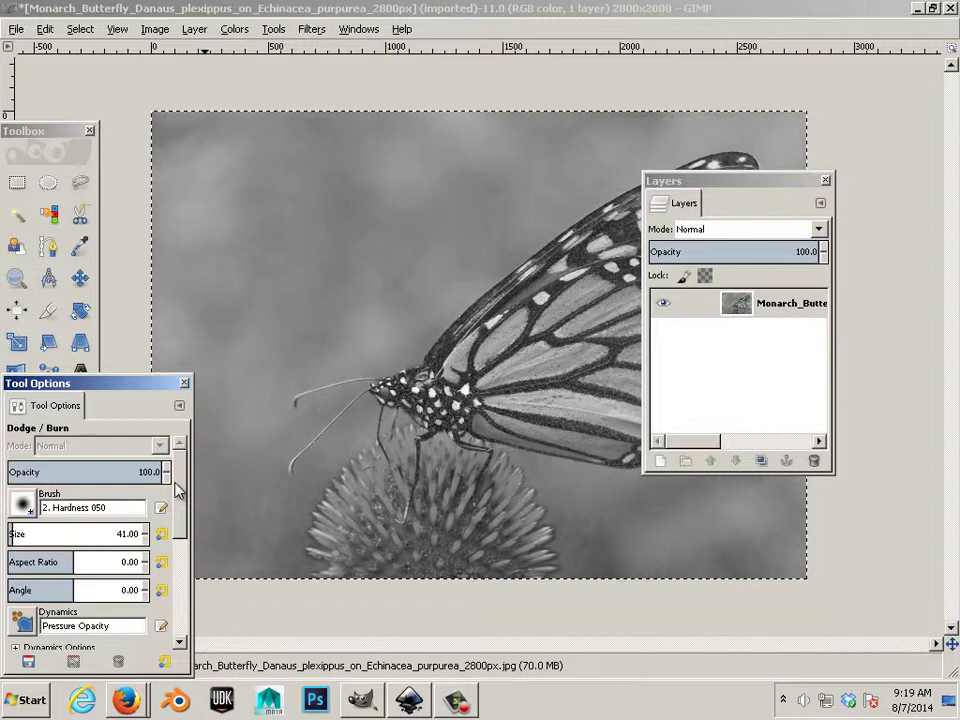
{"action": "left_click_drag", "start_coordinate": [177, 488], "coordinate": [159, 583]}
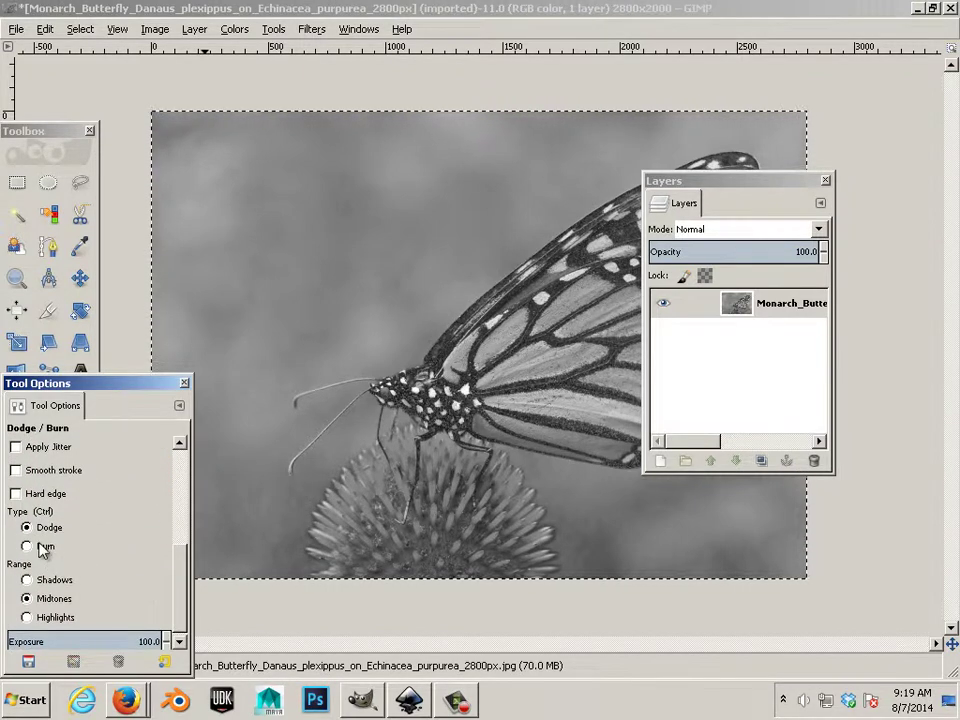
{"action": "left_click", "coordinate": [253, 273]}
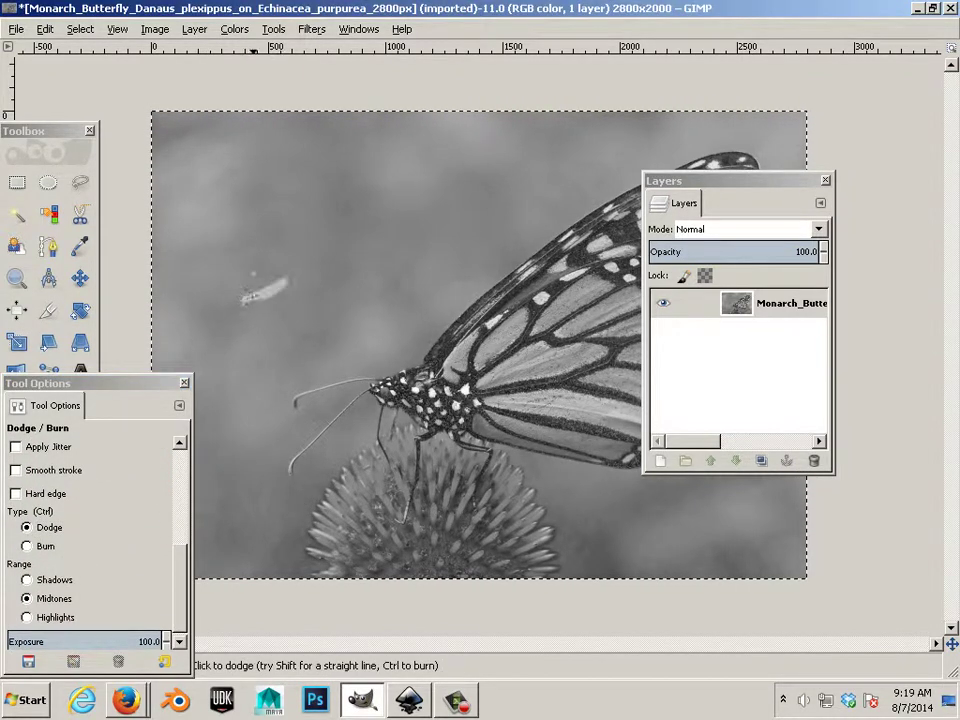
{"action": "key", "text": "bracketright"}
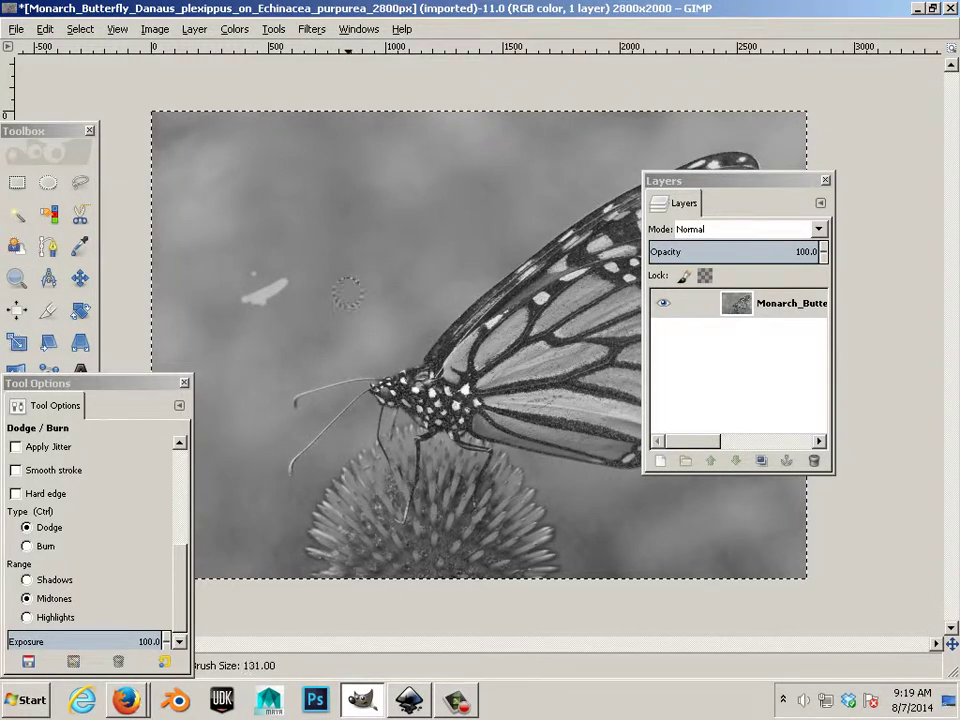
- Dodge a pale band along the upper wing edge and beneath the wing, undoing one bad stroke
{"action": "mouse_move", "coordinate": [348, 292]}
{"action": "left_mouse_down"}
{"action": "mouse_move", "coordinate": [306, 313]}
{"action": "mouse_move", "coordinate": [396, 247]}
{"action": "mouse_move", "coordinate": [373, 268]}
{"action": "mouse_move", "coordinate": [366, 309]}
{"action": "mouse_move", "coordinate": [409, 301]}
{"action": "mouse_move", "coordinate": [412, 322]}
{"action": "mouse_move", "coordinate": [435, 325]}
{"action": "mouse_move", "coordinate": [604, 181]}
{"action": "mouse_move", "coordinate": [526, 222]}
{"action": "mouse_move", "coordinate": [447, 285]}
{"action": "mouse_move", "coordinate": [523, 209]}
{"action": "mouse_move", "coordinate": [436, 273]}
{"action": "mouse_move", "coordinate": [413, 347]}
{"action": "mouse_move", "coordinate": [287, 381]}
{"action": "mouse_move", "coordinate": [266, 404]}
{"action": "left_mouse_up"}
{"action": "key", "text": "bracketright"}
{"action": "key", "text": "bracketright"}
{"action": "key", "text": "bracketright"}
{"action": "key", "text": "bracketright"}
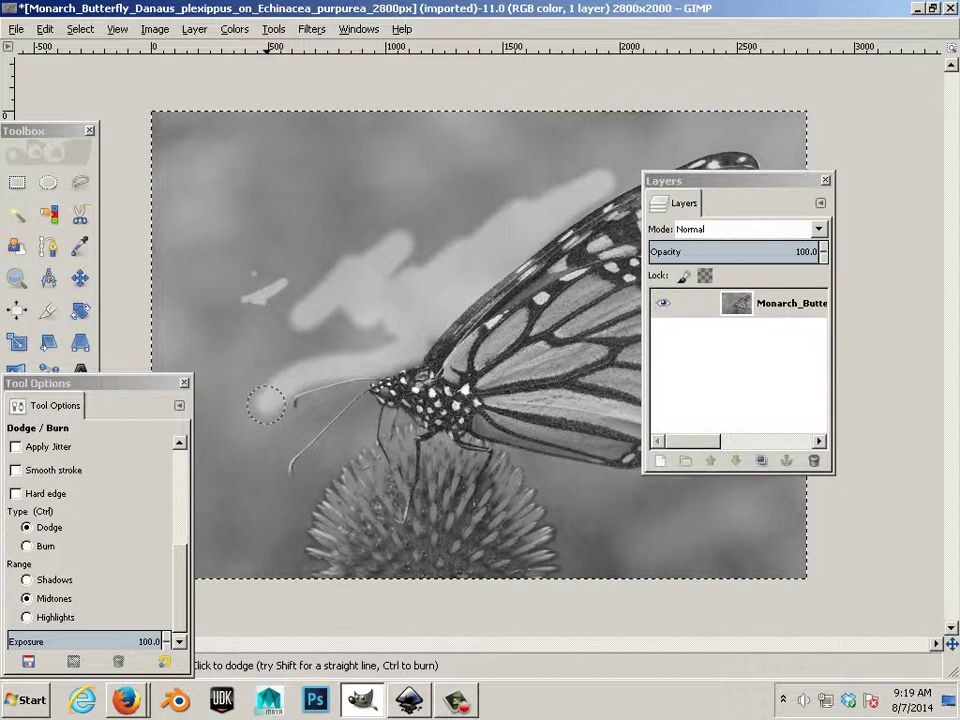
{"action": "key", "text": "ctrl+z"}
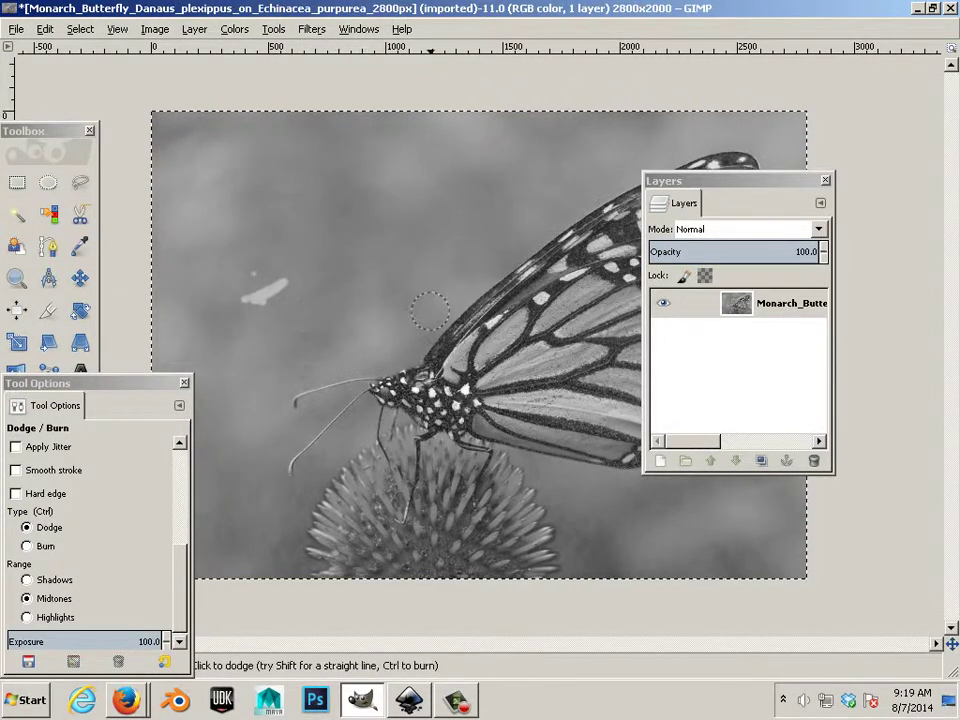
{"action": "mouse_move", "coordinate": [434, 325]}
{"action": "left_mouse_down"}
{"action": "mouse_move", "coordinate": [565, 204]}
{"action": "mouse_move", "coordinate": [718, 135]}
{"action": "left_mouse_up"}
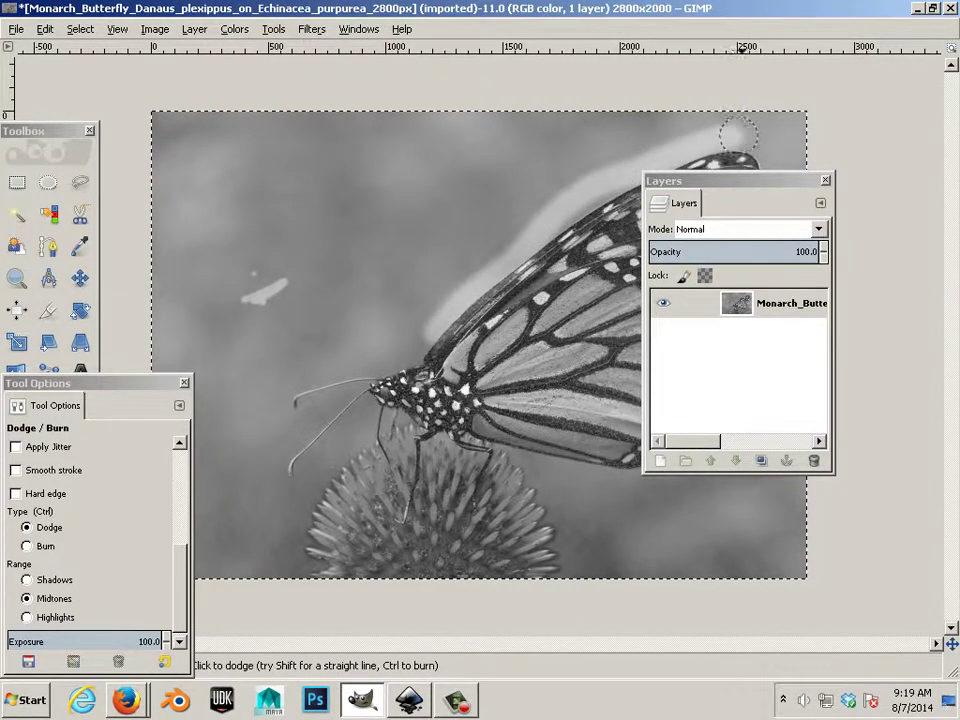
{"action": "left_click_drag", "start_coordinate": [755, 184], "coordinate": [877, 471]}
{"action": "mouse_move", "coordinate": [655, 488]}
{"action": "left_mouse_down"}
{"action": "mouse_move", "coordinate": [588, 482]}
{"action": "mouse_move", "coordinate": [639, 481]}
{"action": "mouse_move", "coordinate": [693, 444]}
{"action": "mouse_move", "coordinate": [725, 391]}
{"action": "mouse_move", "coordinate": [730, 367]}
{"action": "mouse_move", "coordinate": [712, 408]}
{"action": "mouse_move", "coordinate": [730, 295]}
{"action": "mouse_move", "coordinate": [767, 260]}
{"action": "mouse_move", "coordinate": [740, 288]}
{"action": "mouse_move", "coordinate": [785, 222]}
{"action": "mouse_move", "coordinate": [778, 150]}
{"action": "mouse_move", "coordinate": [736, 135]}
{"action": "mouse_move", "coordinate": [774, 140]}
{"action": "mouse_move", "coordinate": [795, 158]}
{"action": "mouse_move", "coordinate": [798, 195]}
{"action": "mouse_move", "coordinate": [790, 284]}
{"action": "mouse_move", "coordinate": [757, 421]}
{"action": "left_mouse_up"}
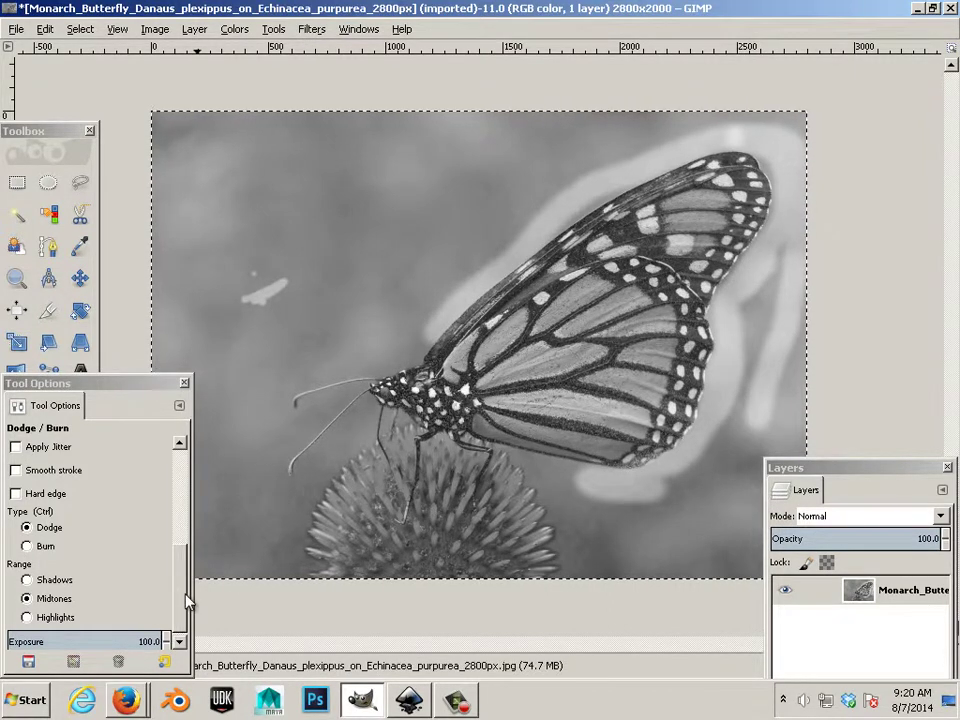
- Enlarge the dodge brush and lighten the background beneath the wing and under the wing tip
{"action": "scroll", "coordinate": [177, 630], "scroll_direction": "down", "scroll_amount": 1}
{"action": "mouse_move", "coordinate": [177, 632]}
{"action": "left_mouse_down"}
{"action": "mouse_move", "coordinate": [180, 492]}
{"action": "mouse_move", "coordinate": [182, 500]}
{"action": "left_mouse_up"}
{"action": "key", "text": "bracketright"}
{"action": "key", "text": "bracketright"}
{"action": "key", "text": "bracketright"}
{"action": "key", "text": "bracketright"}
{"action": "key", "text": "bracketright"}
{"action": "key", "text": "bracketright"}
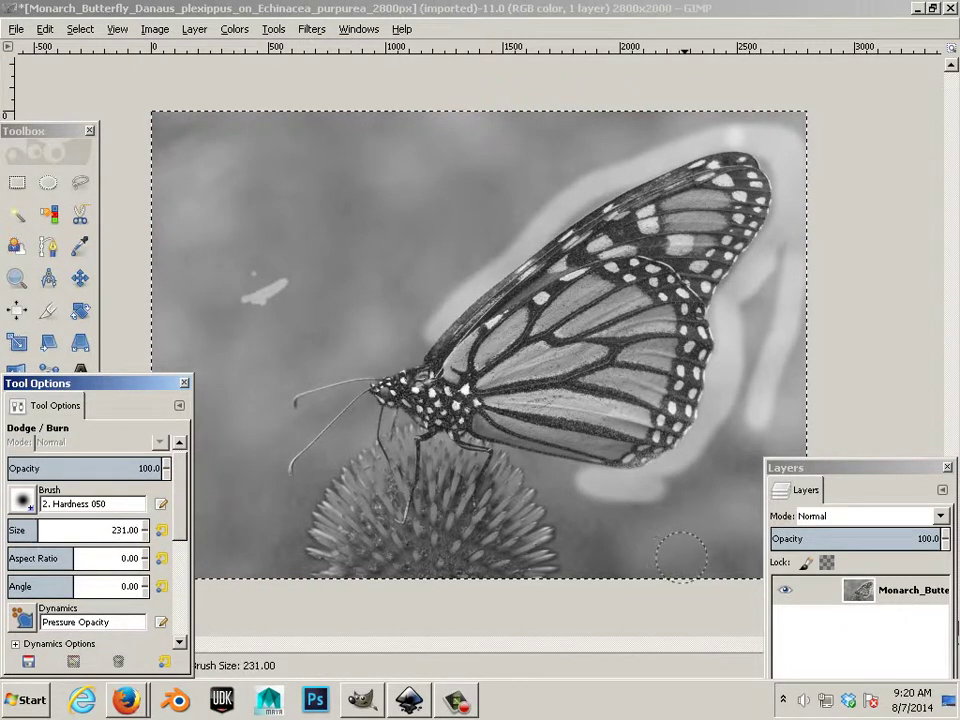
{"action": "mouse_move", "coordinate": [735, 545]}
{"action": "left_mouse_down"}
{"action": "mouse_move", "coordinate": [588, 572]}
{"action": "mouse_move", "coordinate": [577, 511]}
{"action": "mouse_move", "coordinate": [648, 537]}
{"action": "mouse_move", "coordinate": [580, 525]}
{"action": "mouse_move", "coordinate": [529, 469]}
{"action": "mouse_move", "coordinate": [660, 494]}
{"action": "mouse_move", "coordinate": [602, 494]}
{"action": "mouse_move", "coordinate": [673, 519]}
{"action": "left_mouse_up"}
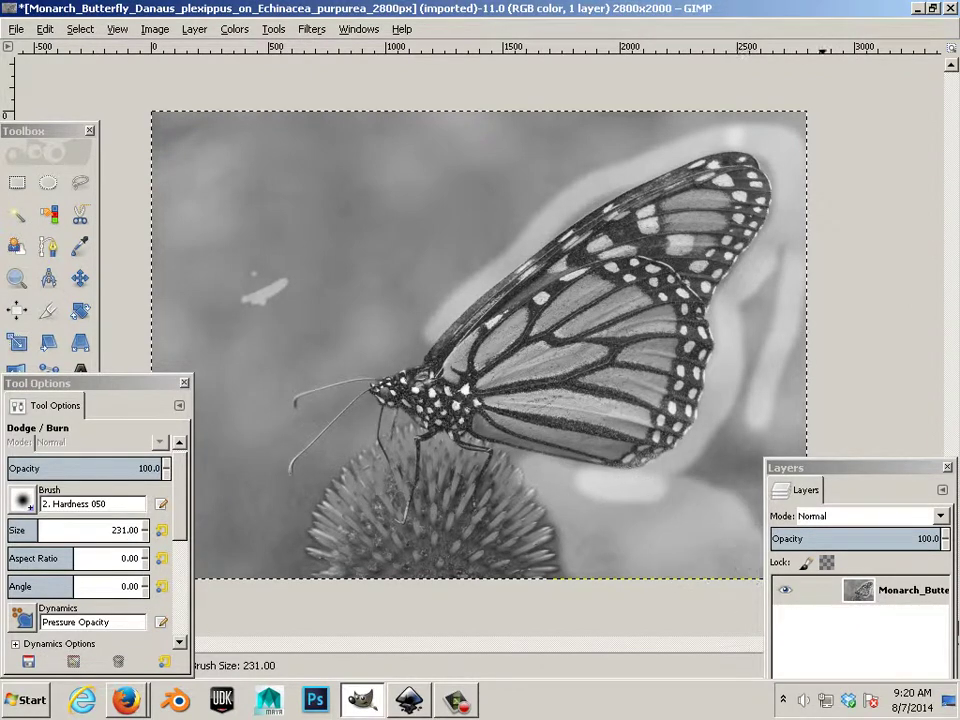
{"action": "mouse_move", "coordinate": [800, 432]}
{"action": "left_mouse_down"}
{"action": "mouse_move", "coordinate": [719, 506]}
{"action": "mouse_move", "coordinate": [724, 418]}
{"action": "mouse_move", "coordinate": [704, 498]}
{"action": "mouse_move", "coordinate": [721, 491]}
{"action": "mouse_move", "coordinate": [741, 510]}
{"action": "mouse_move", "coordinate": [726, 570]}
{"action": "mouse_move", "coordinate": [736, 548]}
{"action": "mouse_move", "coordinate": [678, 553]}
{"action": "mouse_move", "coordinate": [673, 513]}
{"action": "mouse_move", "coordinate": [693, 470]}
{"action": "mouse_move", "coordinate": [660, 509]}
{"action": "mouse_move", "coordinate": [664, 554]}
{"action": "mouse_move", "coordinate": [646, 559]}
{"action": "mouse_move", "coordinate": [593, 529]}
{"action": "mouse_move", "coordinate": [727, 481]}
{"action": "mouse_move", "coordinate": [782, 403]}
{"action": "mouse_move", "coordinate": [793, 431]}
{"action": "mouse_move", "coordinate": [805, 332]}
{"action": "mouse_move", "coordinate": [773, 301]}
{"action": "mouse_move", "coordinate": [751, 391]}
{"action": "mouse_move", "coordinate": [768, 276]}
{"action": "mouse_move", "coordinate": [781, 253]}
{"action": "mouse_move", "coordinate": [738, 371]}
{"action": "mouse_move", "coordinate": [758, 364]}
{"action": "mouse_move", "coordinate": [803, 382]}
{"action": "left_mouse_up"}
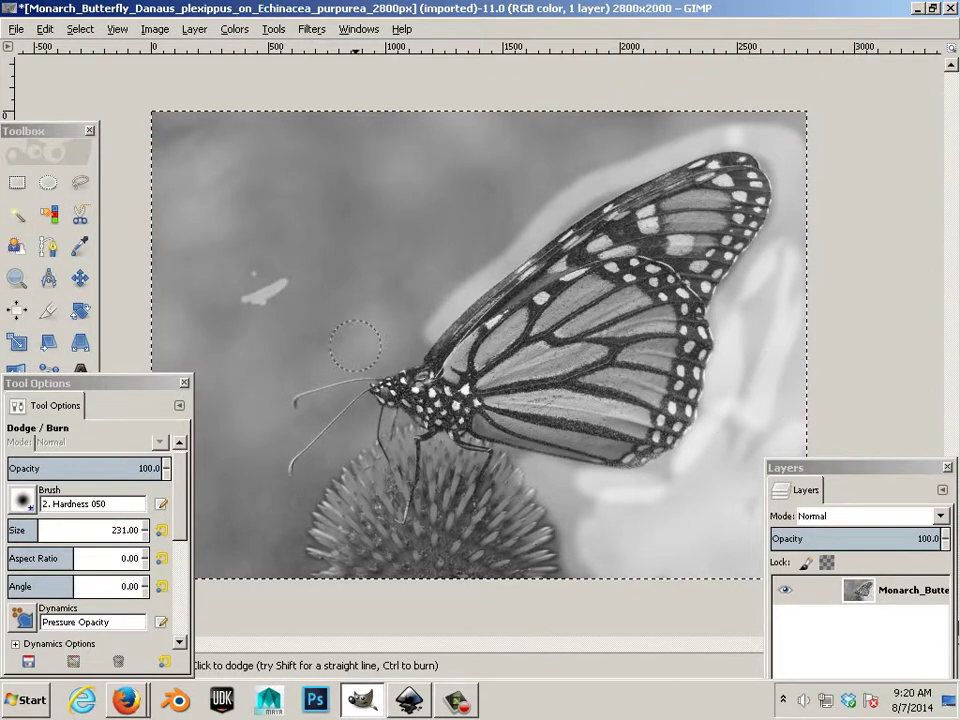
- With a smaller brush, dodge around the flower head and below the antennae, then enlarge it to 271
{"action": "key", "text": "bracketleft"}
{"action": "key", "text": "bracketleft"}
{"action": "key", "text": "bracketleft"}
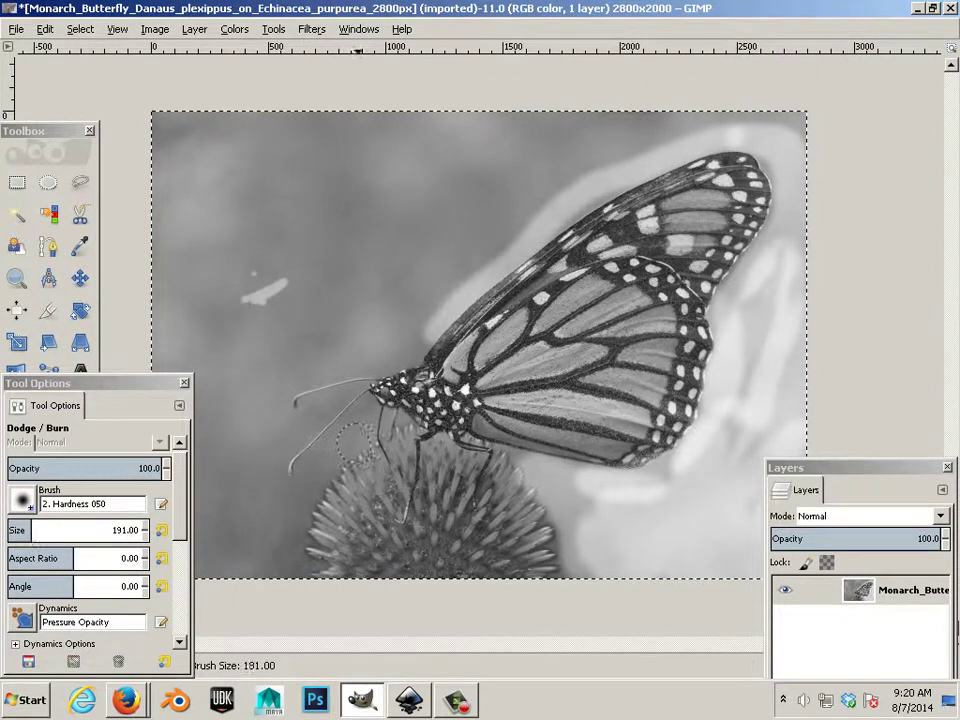
{"action": "key", "text": "bracketleft"}
{"action": "mouse_move", "coordinate": [355, 445]}
{"action": "left_mouse_down"}
{"action": "mouse_move", "coordinate": [324, 458]}
{"action": "mouse_move", "coordinate": [292, 508]}
{"action": "mouse_move", "coordinate": [287, 528]}
{"action": "mouse_move", "coordinate": [297, 540]}
{"action": "mouse_move", "coordinate": [289, 543]}
{"action": "mouse_move", "coordinate": [308, 573]}
{"action": "mouse_move", "coordinate": [281, 563]}
{"action": "mouse_move", "coordinate": [274, 531]}
{"action": "mouse_move", "coordinate": [286, 510]}
{"action": "mouse_move", "coordinate": [272, 461]}
{"action": "mouse_move", "coordinate": [351, 393]}
{"action": "mouse_move", "coordinate": [281, 425]}
{"action": "mouse_move", "coordinate": [283, 388]}
{"action": "mouse_move", "coordinate": [375, 359]}
{"action": "mouse_move", "coordinate": [323, 363]}
{"action": "mouse_move", "coordinate": [310, 371]}
{"action": "mouse_move", "coordinate": [408, 343]}
{"action": "left_mouse_up"}
{"action": "key", "text": "bracketleft"}
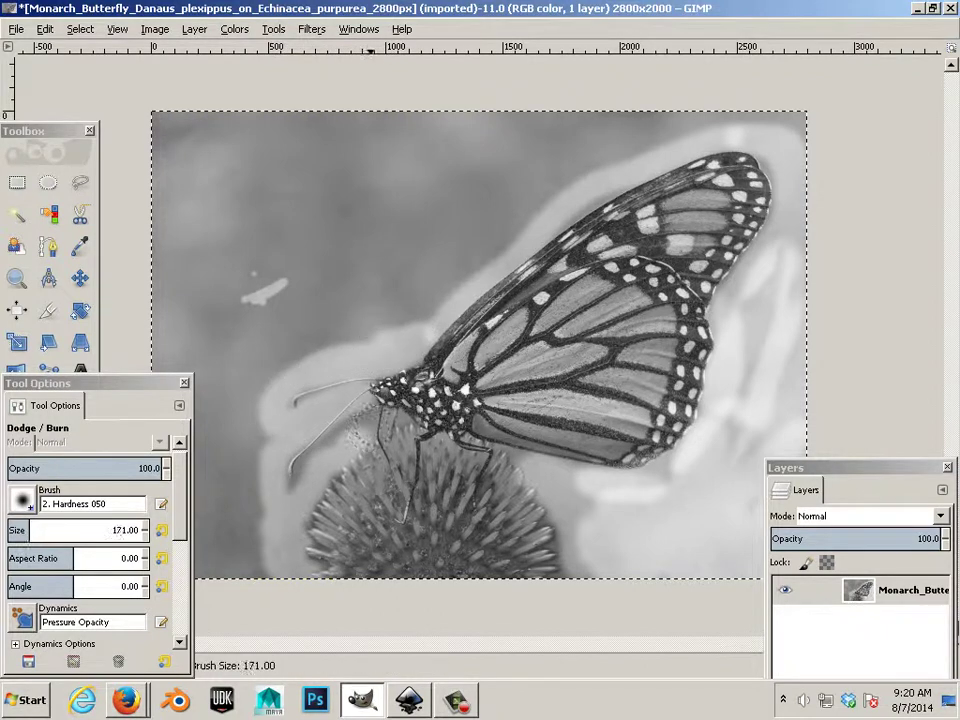
{"action": "left_click_drag", "start_coordinate": [357, 409], "coordinate": [342, 434]}
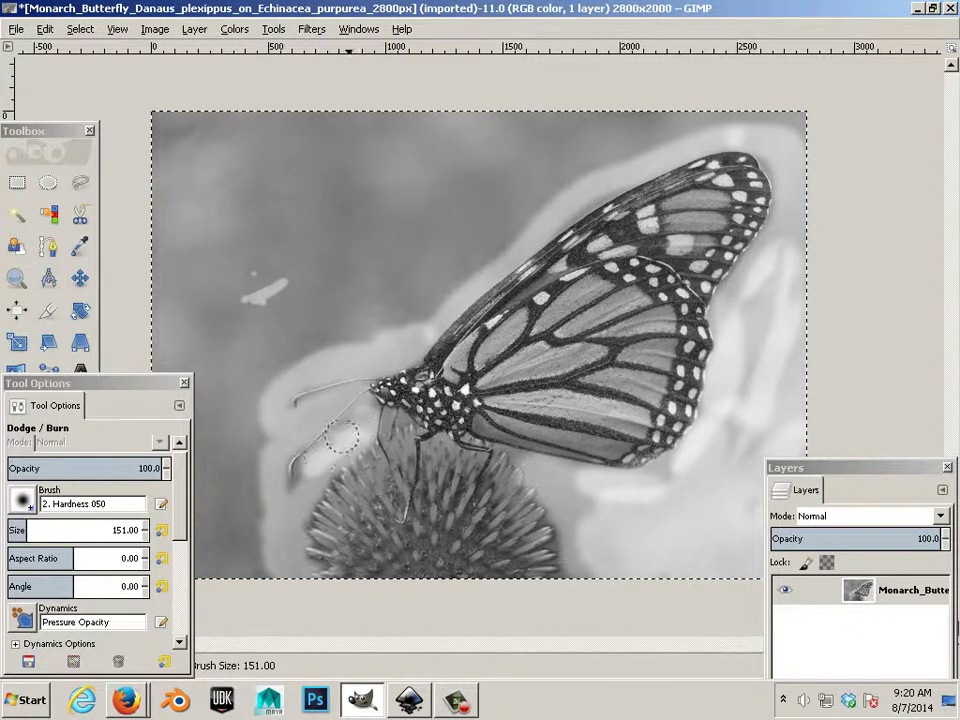
{"action": "key", "text": "bracketleft"}
{"action": "key", "text": "bracketleft"}
{"action": "key", "text": "bracketleft"}
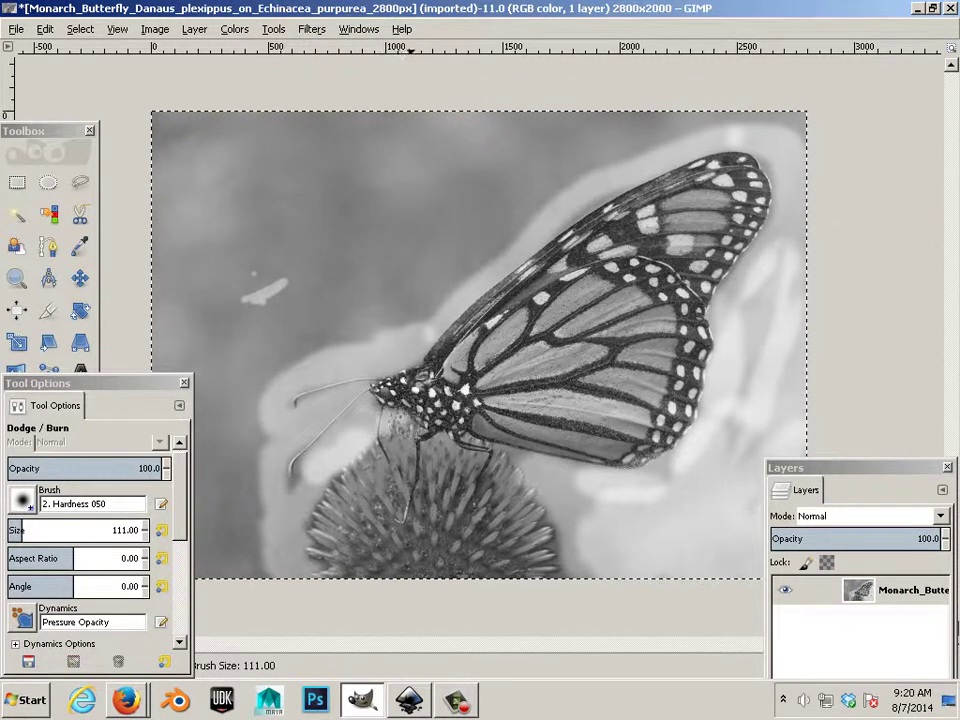
{"action": "key", "text": "bracketright"}
{"action": "key", "text": "bracketright"}
{"action": "key", "text": "bracketright"}
{"action": "key", "text": "bracketright"}
{"action": "key", "text": "bracketright"}
{"action": "key", "text": "bracketright"}
{"action": "key", "text": "bracketright"}
{"action": "key", "text": "bracketright"}
{"action": "key", "text": "bracketright"}
{"action": "key", "text": "bracketright"}
{"action": "key", "text": "bracketright"}
{"action": "key", "text": "bracketright"}
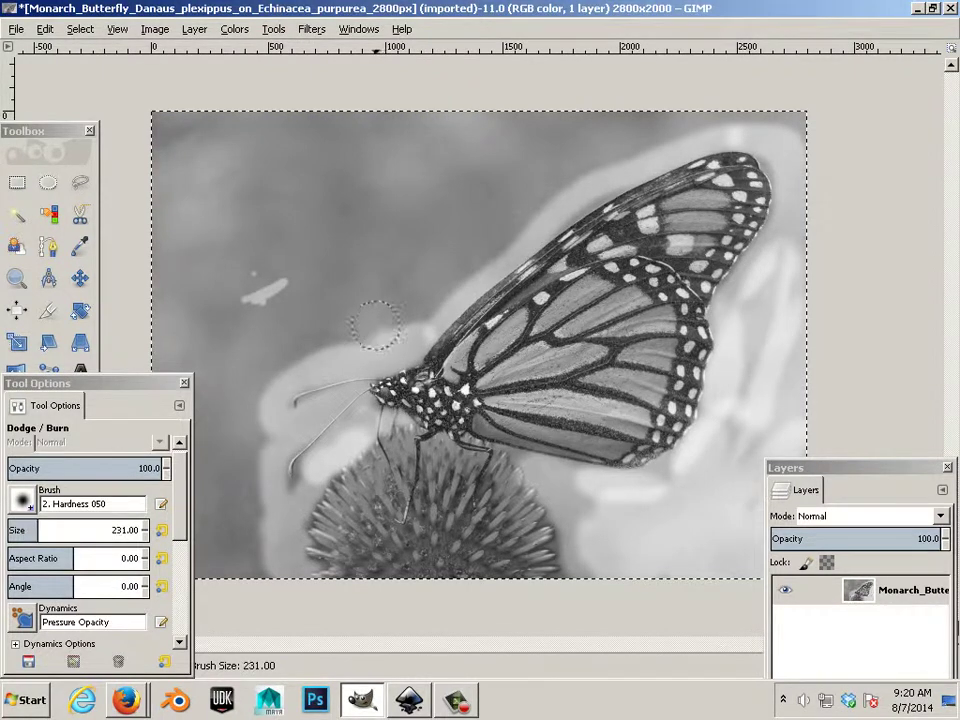
{"action": "key", "text": "bracketright"}
{"action": "key", "text": "bracketright"}
{"action": "key", "text": "bracketright"}
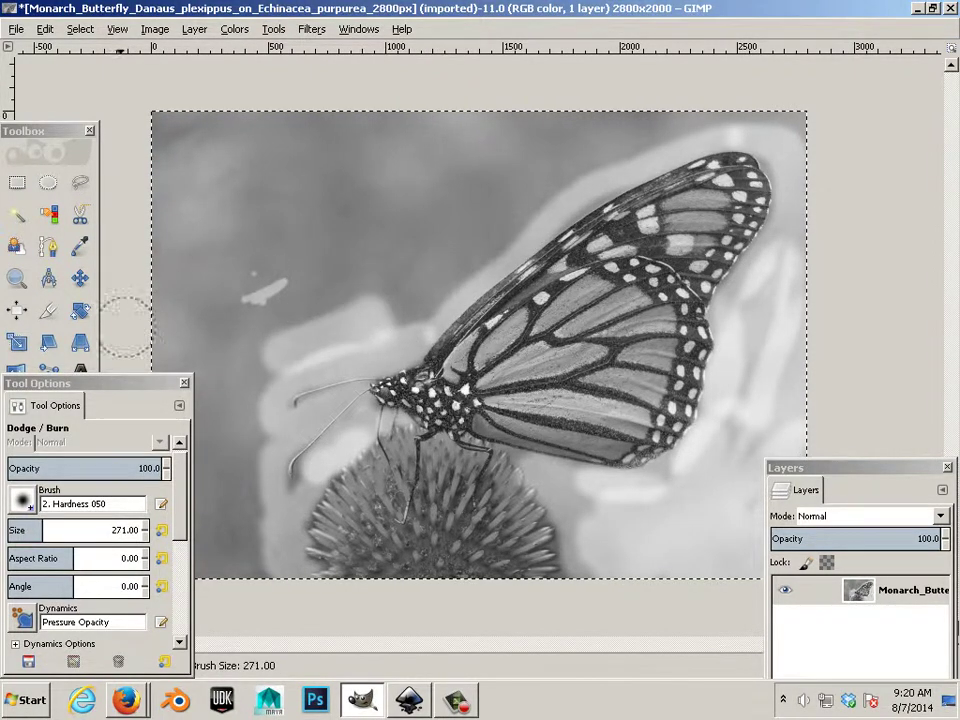
{"action": "left_click_drag", "start_coordinate": [108, 388], "coordinate": [120, 532]}
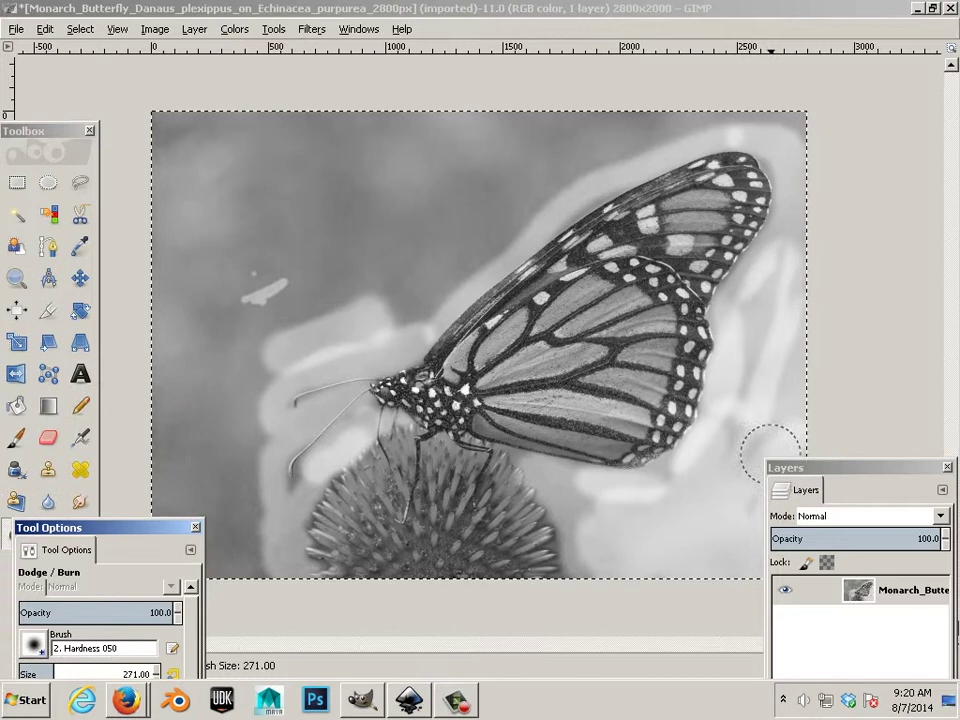
{"action": "left_click_drag", "start_coordinate": [851, 475], "coordinate": [761, 152]}
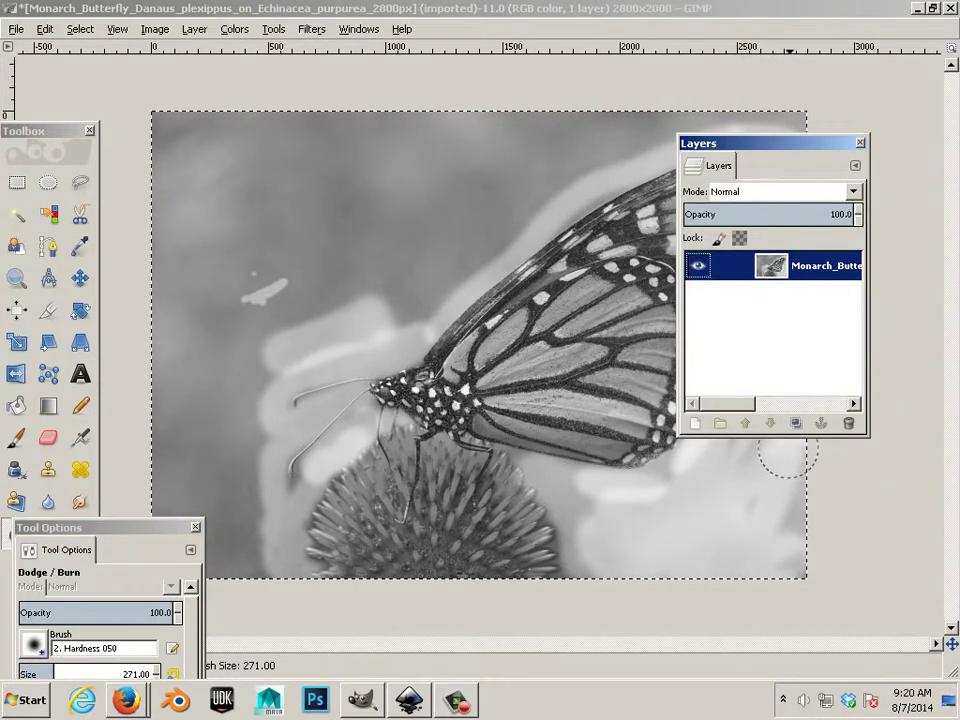
- Add a new transparent layer, raise the butterfly photo layer above it, and switch to the Eraser
{"action": "left_click", "coordinate": [695, 424]}
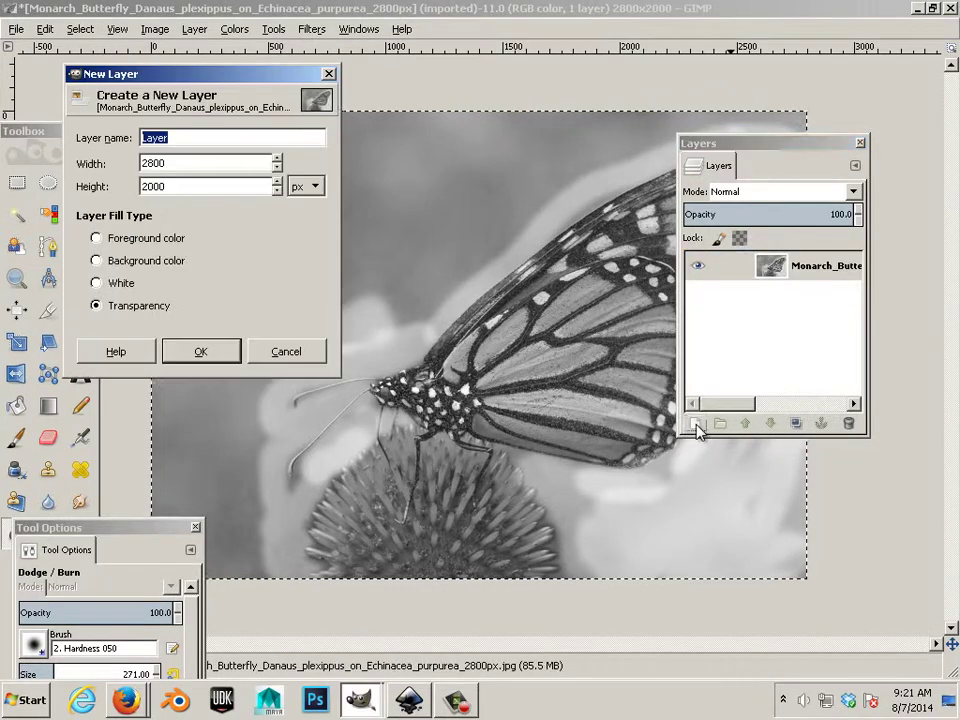
{"action": "left_click", "coordinate": [205, 357]}
{"action": "left_click_drag", "start_coordinate": [82, 532], "coordinate": [64, 558]}
{"action": "key", "text": "shift+e"}
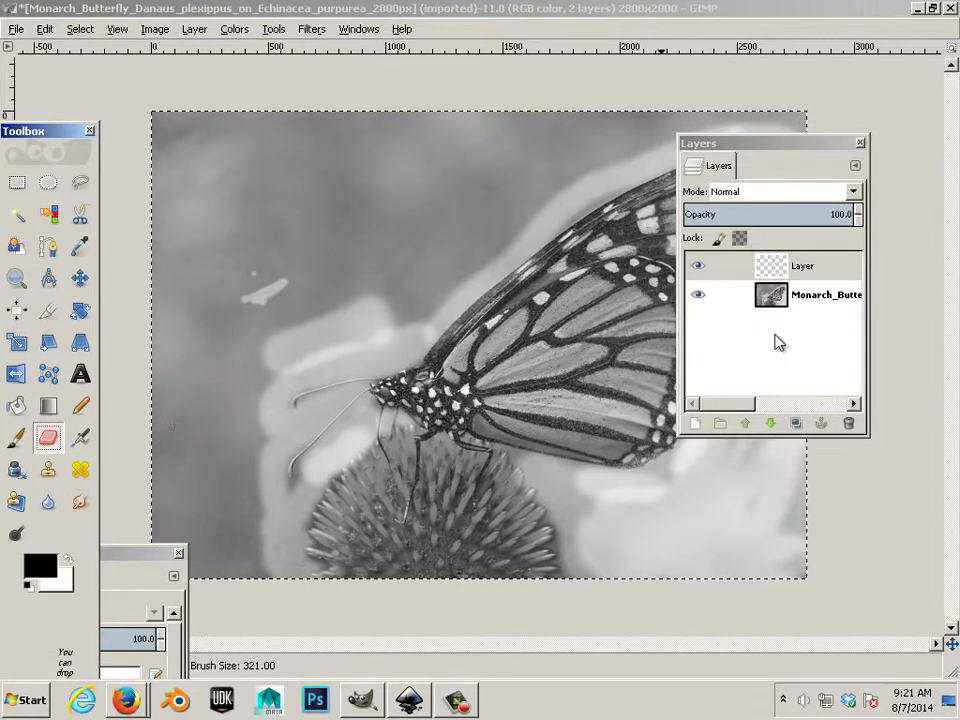
{"action": "left_click", "coordinate": [782, 316]}
{"action": "left_click", "coordinate": [777, 302]}
{"action": "left_click", "coordinate": [745, 424]}
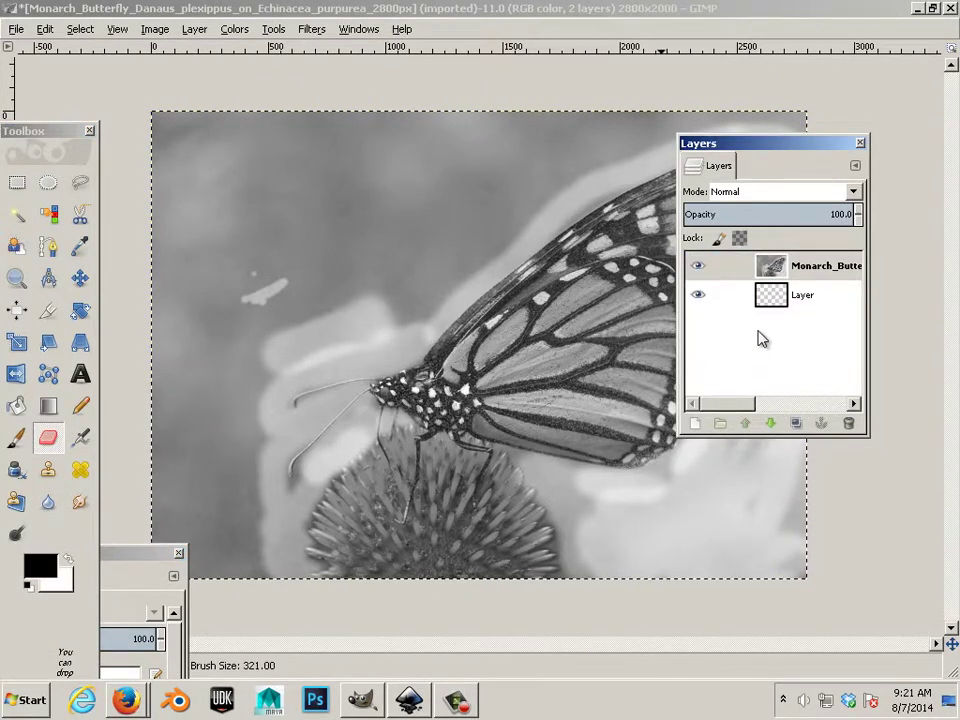
- Erase the left background, the lower-left grey shadow and the lower-right background to white
{"action": "mouse_move", "coordinate": [332, 321]}
{"action": "left_mouse_down"}
{"action": "mouse_move", "coordinate": [292, 296]}
{"action": "mouse_move", "coordinate": [263, 312]}
{"action": "mouse_move", "coordinate": [289, 316]}
{"action": "mouse_move", "coordinate": [364, 256]}
{"action": "mouse_move", "coordinate": [347, 317]}
{"action": "mouse_move", "coordinate": [377, 282]}
{"action": "mouse_move", "coordinate": [399, 302]}
{"action": "mouse_move", "coordinate": [376, 327]}
{"action": "mouse_move", "coordinate": [412, 303]}
{"action": "mouse_move", "coordinate": [402, 314]}
{"action": "mouse_move", "coordinate": [477, 224]}
{"action": "mouse_move", "coordinate": [510, 215]}
{"action": "mouse_move", "coordinate": [460, 260]}
{"action": "mouse_move", "coordinate": [675, 110]}
{"action": "mouse_move", "coordinate": [334, 111]}
{"action": "mouse_move", "coordinate": [576, 123]}
{"action": "mouse_move", "coordinate": [361, 214]}
{"action": "mouse_move", "coordinate": [316, 215]}
{"action": "mouse_move", "coordinate": [396, 197]}
{"action": "mouse_move", "coordinate": [435, 207]}
{"action": "mouse_move", "coordinate": [435, 232]}
{"action": "mouse_move", "coordinate": [344, 213]}
{"action": "mouse_move", "coordinate": [283, 175]}
{"action": "mouse_move", "coordinate": [156, 124]}
{"action": "mouse_move", "coordinate": [277, 140]}
{"action": "mouse_move", "coordinate": [198, 148]}
{"action": "mouse_move", "coordinate": [163, 206]}
{"action": "mouse_move", "coordinate": [166, 285]}
{"action": "mouse_move", "coordinate": [283, 238]}
{"action": "mouse_move", "coordinate": [281, 301]}
{"action": "mouse_move", "coordinate": [232, 358]}
{"action": "mouse_move", "coordinate": [229, 393]}
{"action": "mouse_move", "coordinate": [138, 428]}
{"action": "mouse_move", "coordinate": [160, 373]}
{"action": "mouse_move", "coordinate": [237, 302]}
{"action": "mouse_move", "coordinate": [284, 98]}
{"action": "mouse_move", "coordinate": [82, 492]}
{"action": "left_mouse_up"}
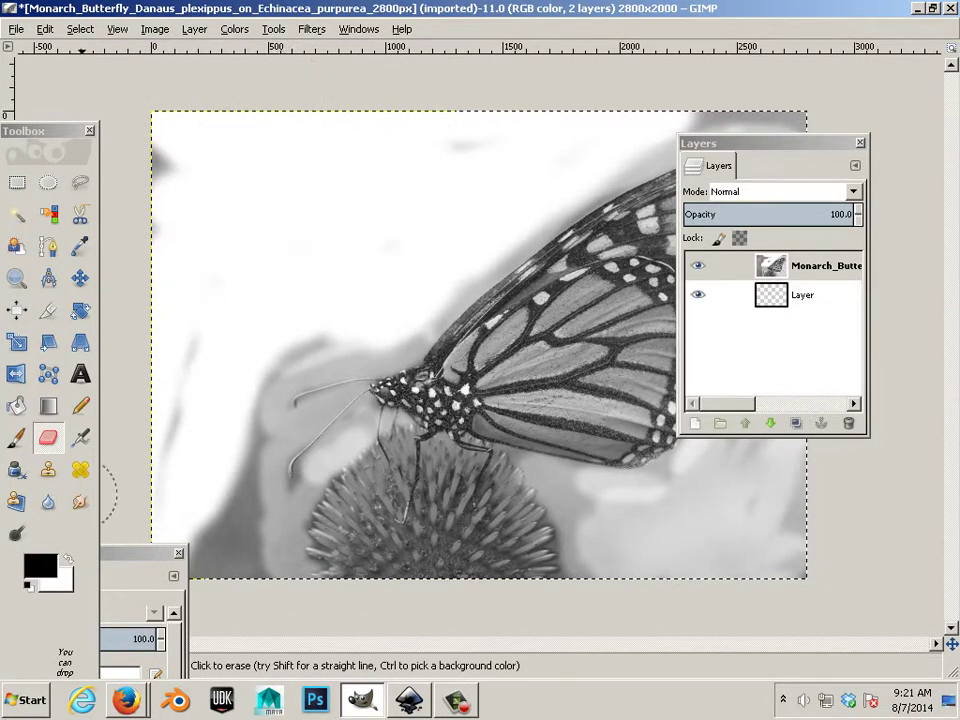
{"action": "mouse_move", "coordinate": [125, 218]}
{"action": "left_mouse_down"}
{"action": "mouse_move", "coordinate": [162, 133]}
{"action": "mouse_move", "coordinate": [168, 295]}
{"action": "mouse_move", "coordinate": [214, 497]}
{"action": "mouse_move", "coordinate": [245, 455]}
{"action": "mouse_move", "coordinate": [260, 537]}
{"action": "mouse_move", "coordinate": [262, 570]}
{"action": "mouse_move", "coordinate": [195, 568]}
{"action": "mouse_move", "coordinate": [168, 528]}
{"action": "mouse_move", "coordinate": [192, 381]}
{"action": "mouse_move", "coordinate": [233, 298]}
{"action": "mouse_move", "coordinate": [236, 386]}
{"action": "mouse_move", "coordinate": [245, 390]}
{"action": "mouse_move", "coordinate": [289, 357]}
{"action": "mouse_move", "coordinate": [387, 329]}
{"action": "left_mouse_up"}
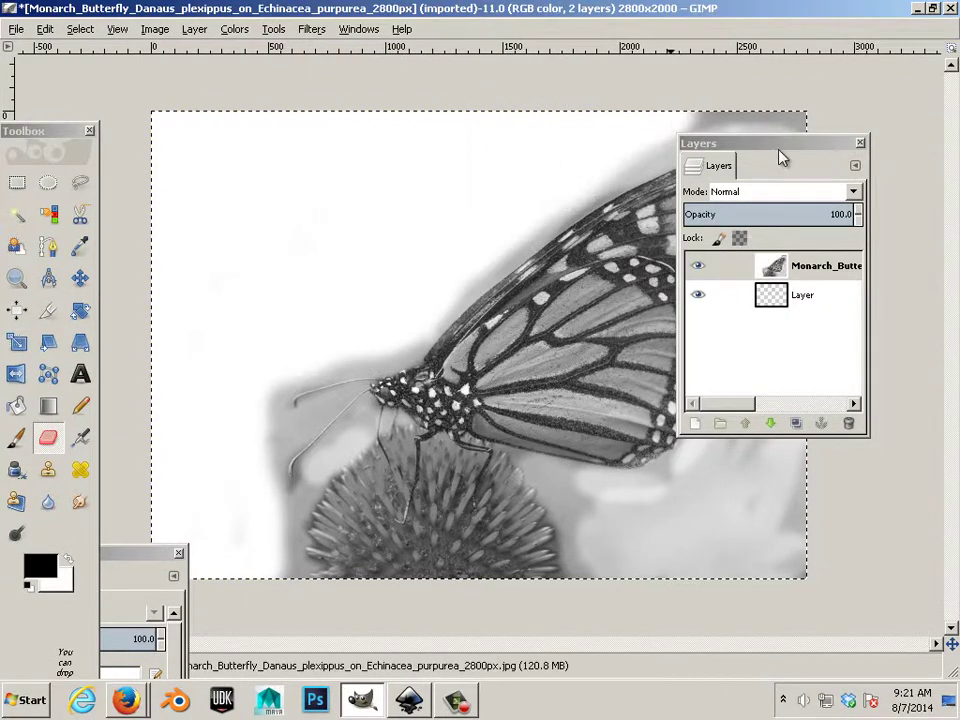
{"action": "left_click_drag", "start_coordinate": [781, 158], "coordinate": [202, 145]}
{"action": "left_click", "coordinate": [641, 545]}
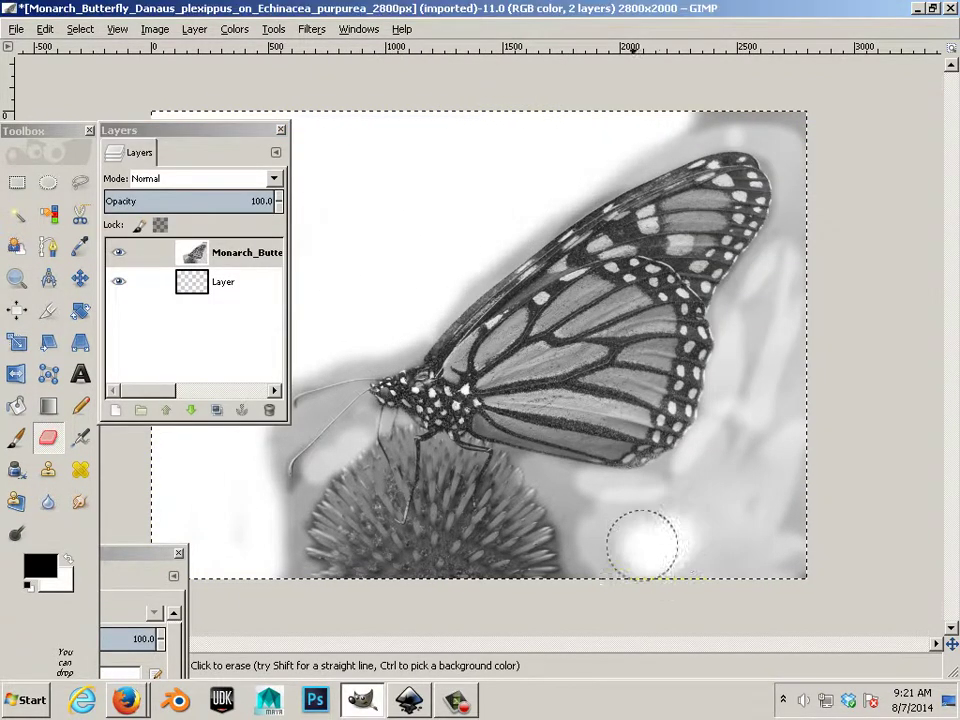
{"action": "mouse_move", "coordinate": [641, 545]}
{"action": "left_mouse_down"}
{"action": "mouse_move", "coordinate": [728, 534]}
{"action": "mouse_move", "coordinate": [738, 566]}
{"action": "mouse_move", "coordinate": [745, 539]}
{"action": "mouse_move", "coordinate": [703, 562]}
{"action": "mouse_move", "coordinate": [784, 427]}
{"action": "mouse_move", "coordinate": [752, 532]}
{"action": "mouse_move", "coordinate": [739, 494]}
{"action": "mouse_move", "coordinate": [756, 434]}
{"action": "mouse_move", "coordinate": [734, 436]}
{"action": "mouse_move", "coordinate": [736, 422]}
{"action": "mouse_move", "coordinate": [812, 325]}
{"action": "mouse_move", "coordinate": [781, 408]}
{"action": "mouse_move", "coordinate": [752, 424]}
{"action": "mouse_move", "coordinate": [761, 341]}
{"action": "mouse_move", "coordinate": [807, 228]}
{"action": "mouse_move", "coordinate": [814, 157]}
{"action": "mouse_move", "coordinate": [802, 123]}
{"action": "mouse_move", "coordinate": [768, 105]}
{"action": "mouse_move", "coordinate": [698, 110]}
{"action": "mouse_move", "coordinate": [580, 140]}
{"action": "left_mouse_up"}
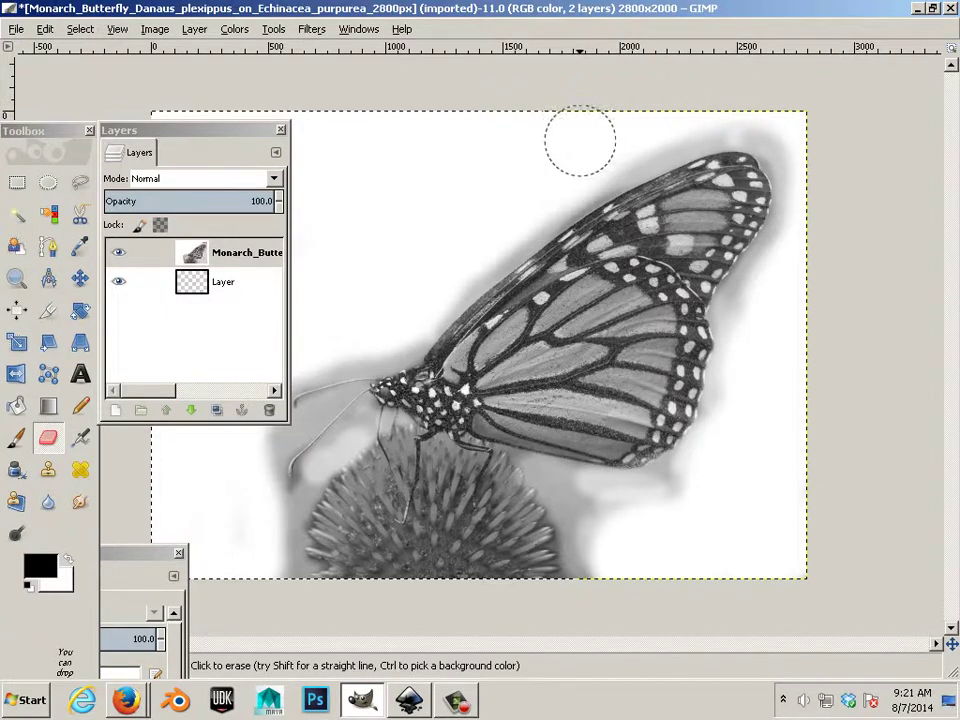
{"action": "left_click_drag", "start_coordinate": [176, 133], "coordinate": [495, 77]}
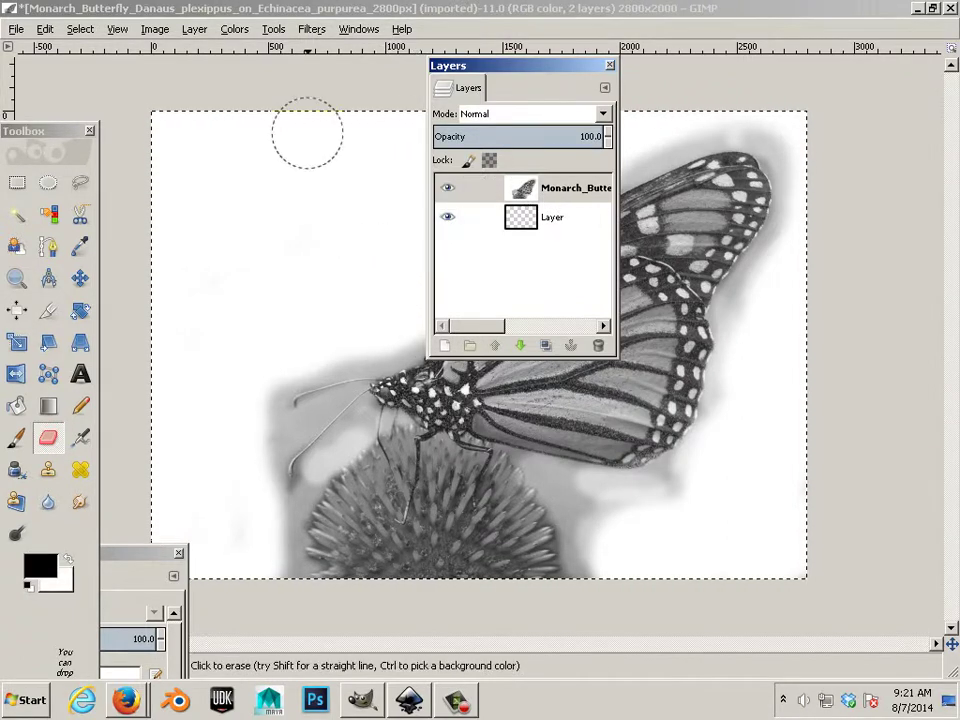
- Open Colors > Levels and pull the input black and white sliders inward
{"action": "left_click", "coordinate": [155, 30]}
{"action": "mouse_move", "coordinate": [230, 31]}
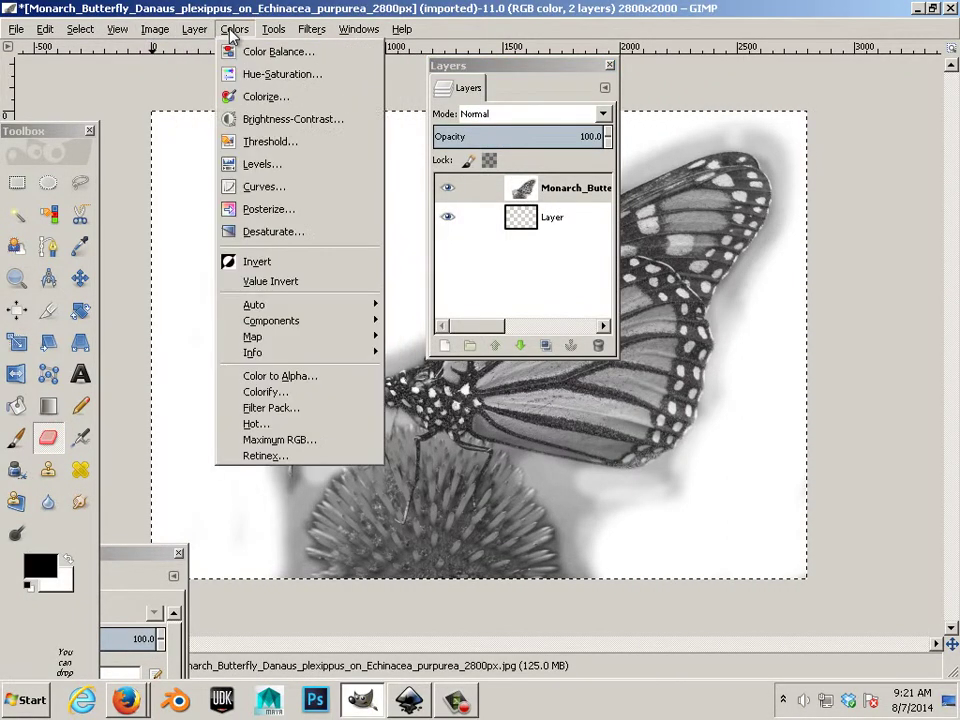
{"action": "left_click", "coordinate": [236, 172]}
{"action": "left_click_drag", "start_coordinate": [72, 325], "coordinate": [193, 343]}
{"action": "left_click_drag", "start_coordinate": [285, 333], "coordinate": [230, 332]}
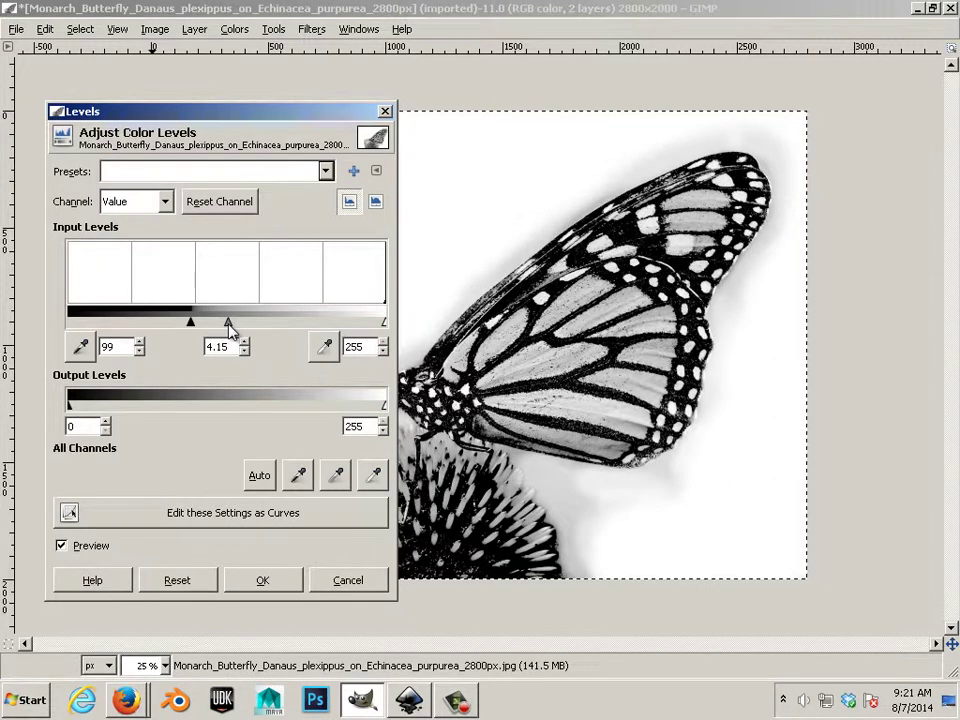
{"action": "left_click_drag", "start_coordinate": [385, 324], "coordinate": [193, 333]}
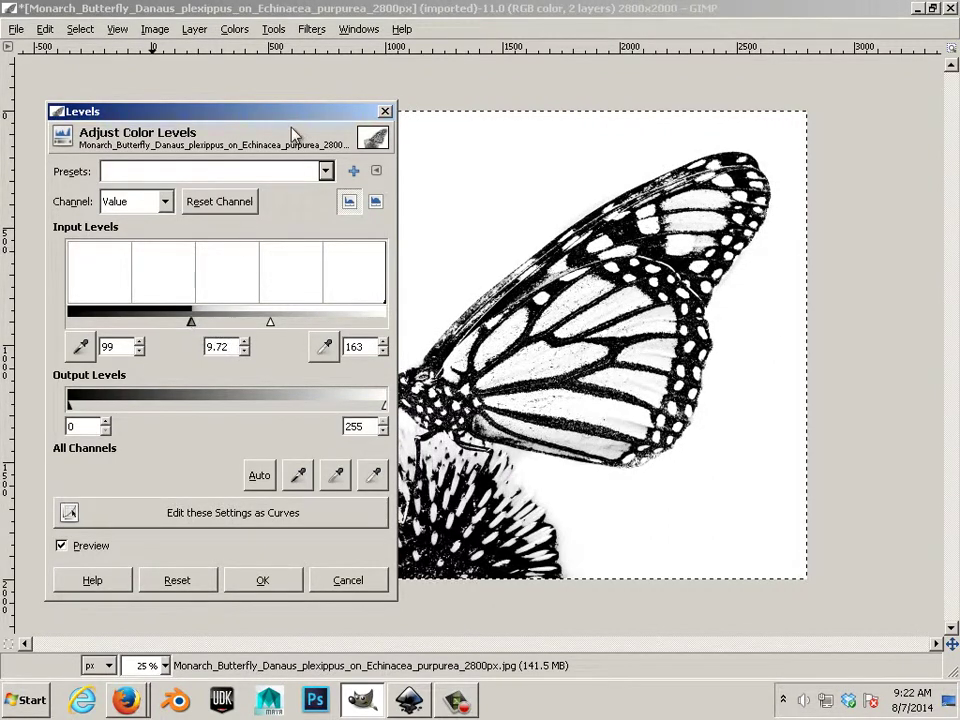
- Fine-tune Levels to input black 99, gamma 3.12 and white 160, and apply it
{"action": "left_click_drag", "start_coordinate": [290, 113], "coordinate": [898, 293]}
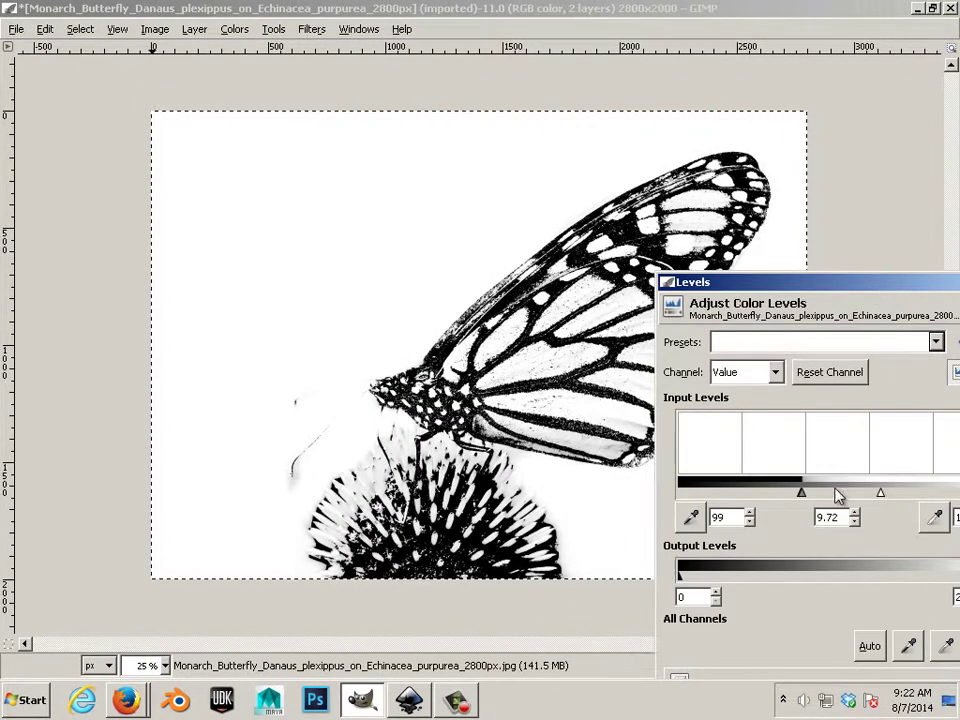
{"action": "mouse_move", "coordinate": [805, 495]}
{"action": "left_mouse_down"}
{"action": "mouse_move", "coordinate": [829, 495]}
{"action": "mouse_move", "coordinate": [821, 496]}
{"action": "left_mouse_up"}
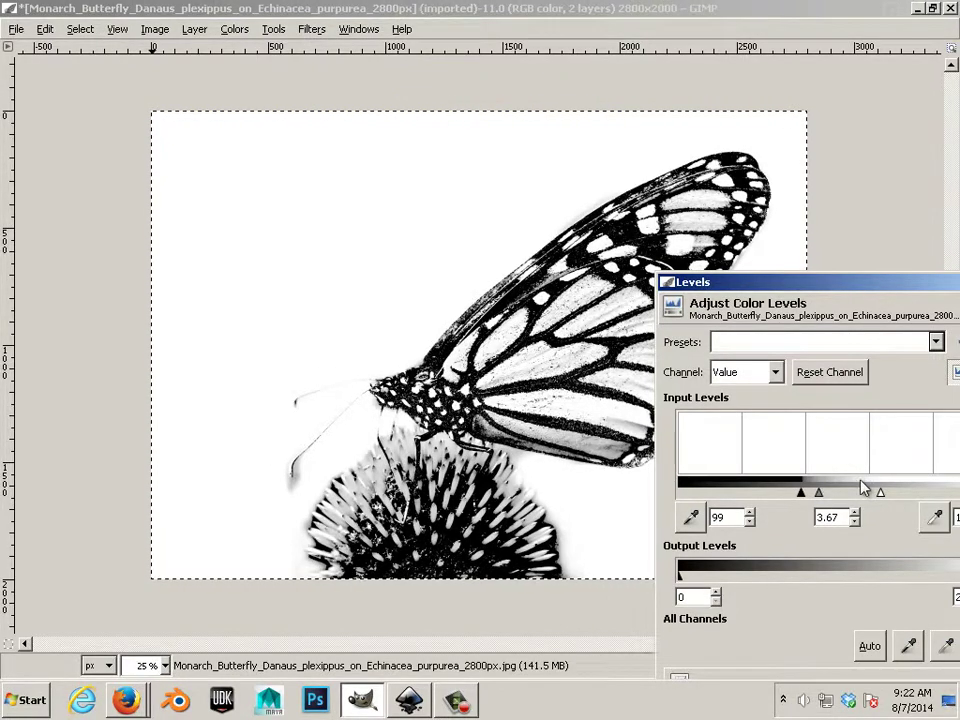
{"action": "left_click_drag", "start_coordinate": [879, 495], "coordinate": [822, 500]}
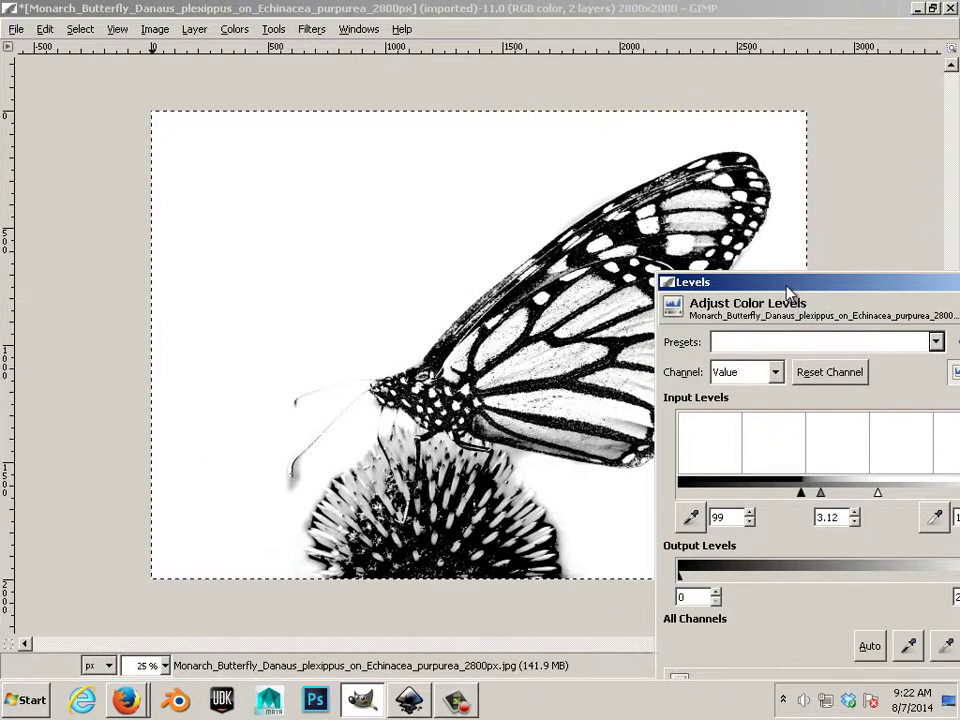
{"action": "left_click_drag", "start_coordinate": [789, 290], "coordinate": [398, 228]}
{"action": "left_click_drag", "start_coordinate": [469, 227], "coordinate": [319, 45]}
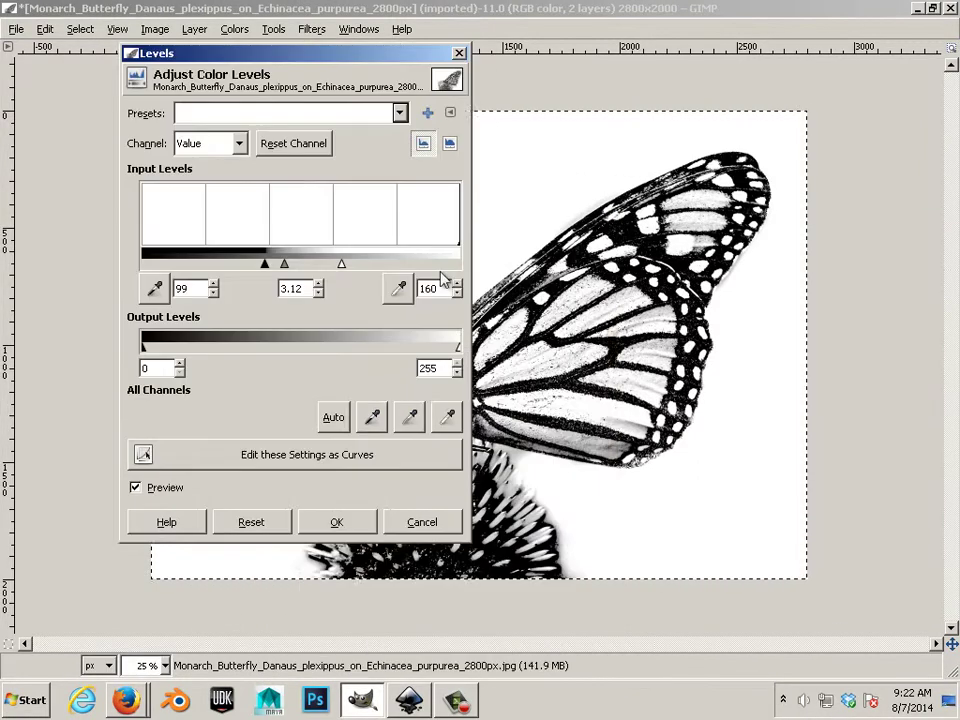
{"action": "left_click", "coordinate": [340, 521]}
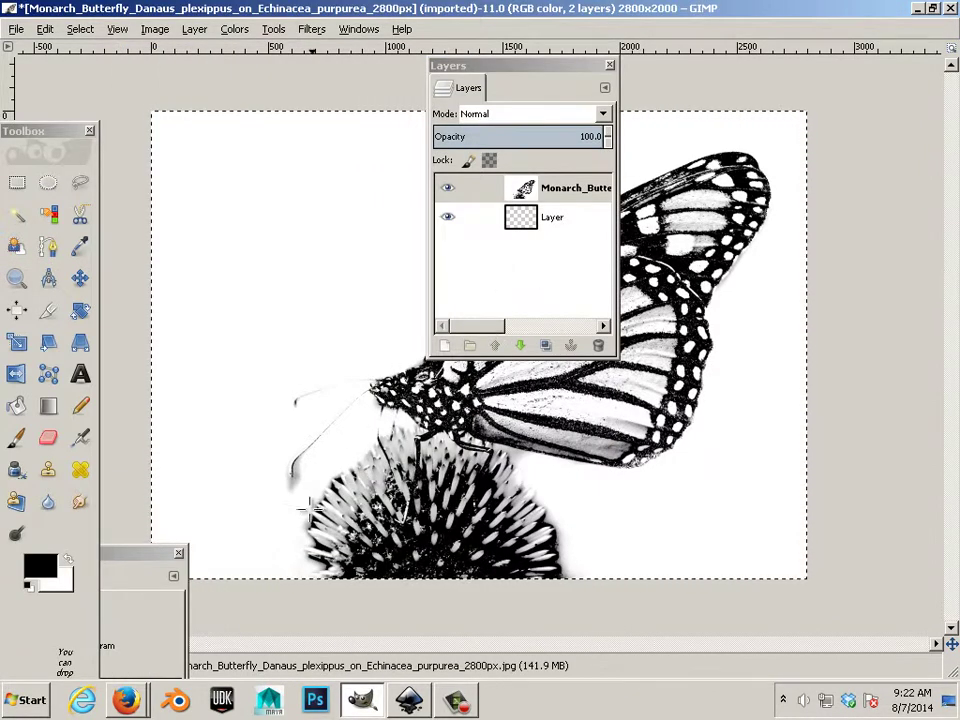
- Reopen the Levels dialog twice and cancel it without further changes
{"action": "left_click", "coordinate": [265, 480]}
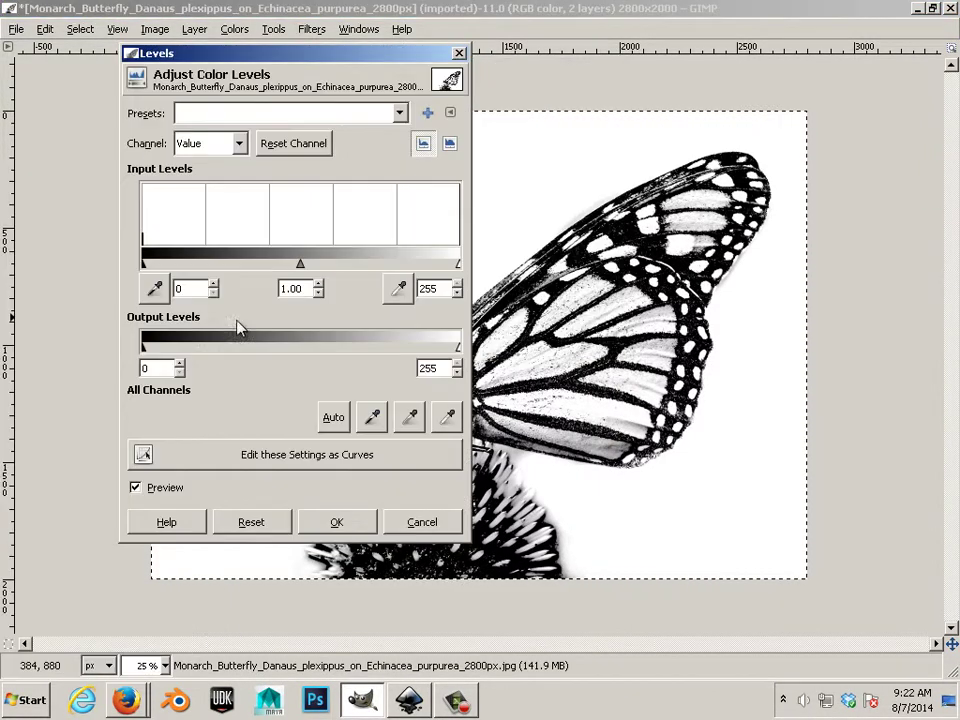
{"action": "left_click", "coordinate": [395, 521]}
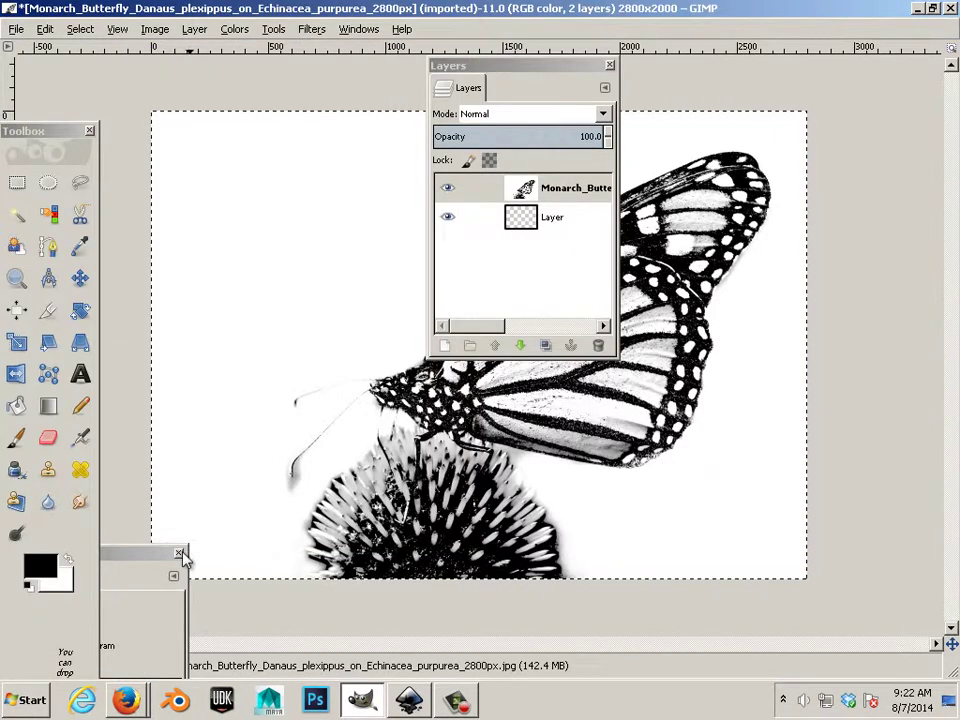
{"action": "left_click", "coordinate": [295, 497]}
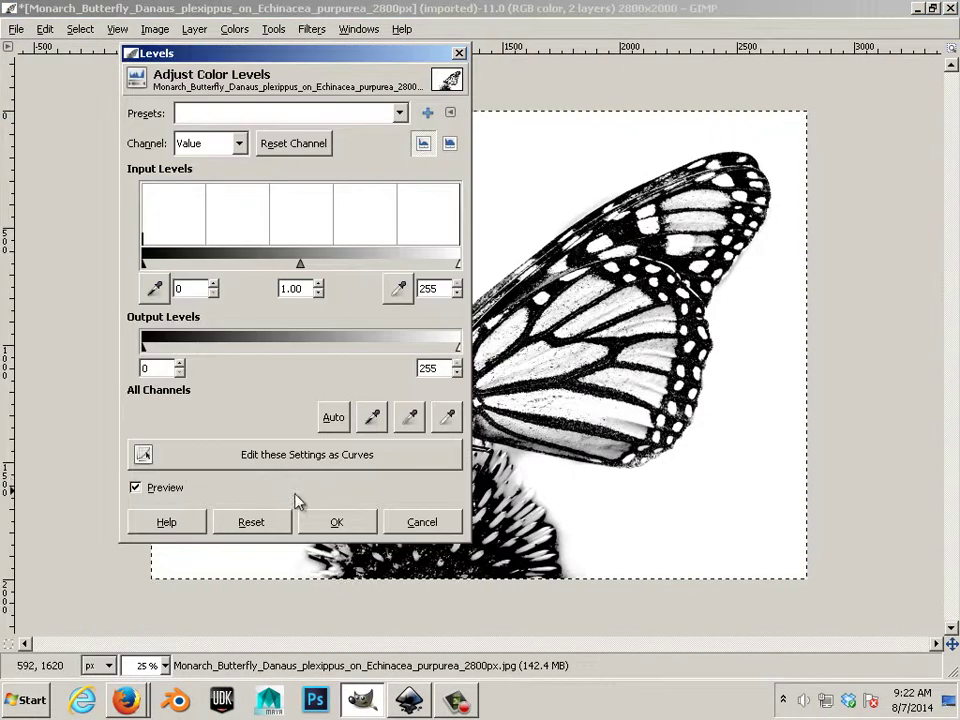
{"action": "left_click", "coordinate": [390, 523]}
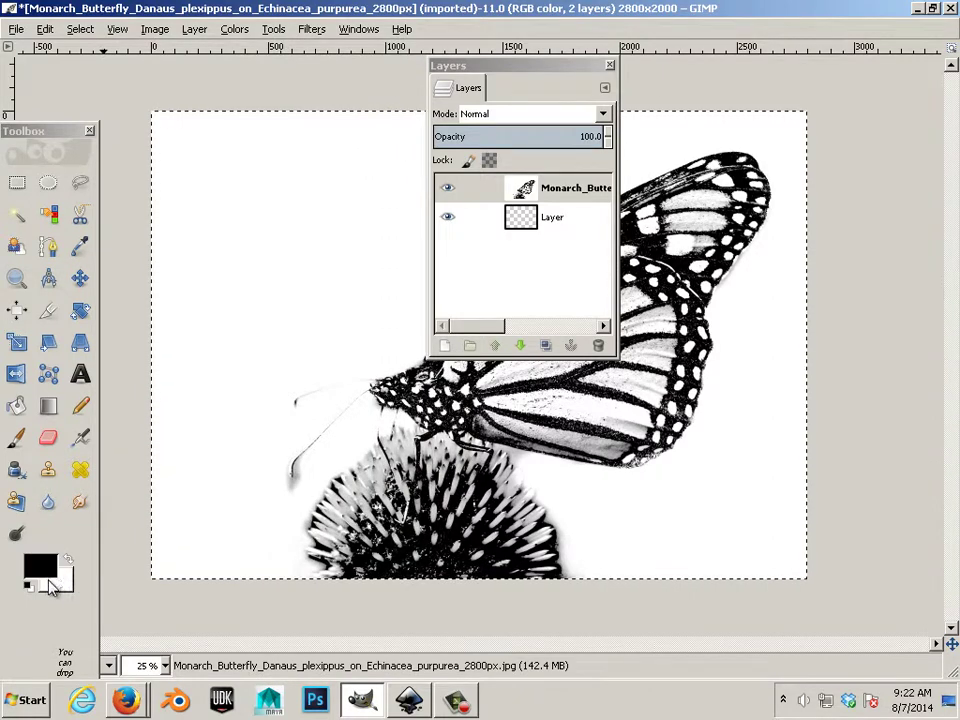
- Pick the Dodge/Burn tool with a smaller brush and move the Layers panel out of the way
{"action": "left_click", "coordinate": [16, 533]}
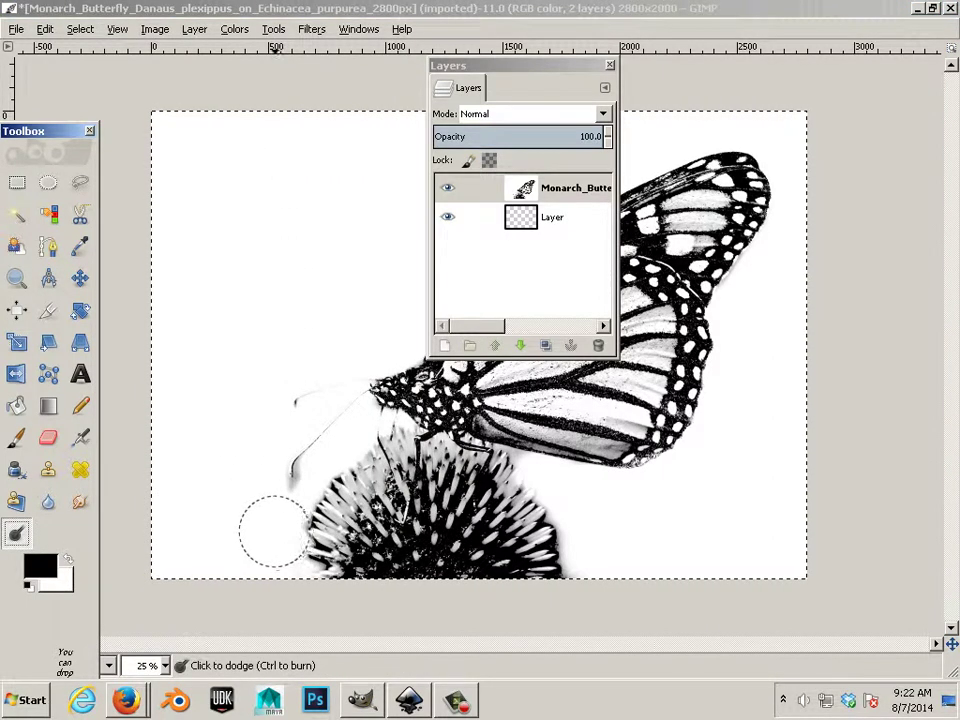
{"action": "key", "text": "bracketleft"}
{"action": "key", "text": "bracketleft"}
{"action": "key", "text": "bracketleft"}
{"action": "key", "text": "bracketleft"}
{"action": "key", "text": "bracketleft"}
{"action": "key", "text": "bracketleft"}
{"action": "key", "text": "bracketleft"}
{"action": "key", "text": "bracketleft"}
{"action": "key", "text": "bracketleft"}
{"action": "key", "text": "bracketleft"}
{"action": "key", "text": "bracketleft"}
{"action": "key", "text": "bracketleft"}
{"action": "key", "text": "bracketleft"}
{"action": "key", "text": "bracketleft"}
{"action": "key", "text": "bracketleft"}
{"action": "key", "text": "bracketleft"}
{"action": "key", "text": "bracketleft"}
{"action": "key", "text": "bracketleft"}
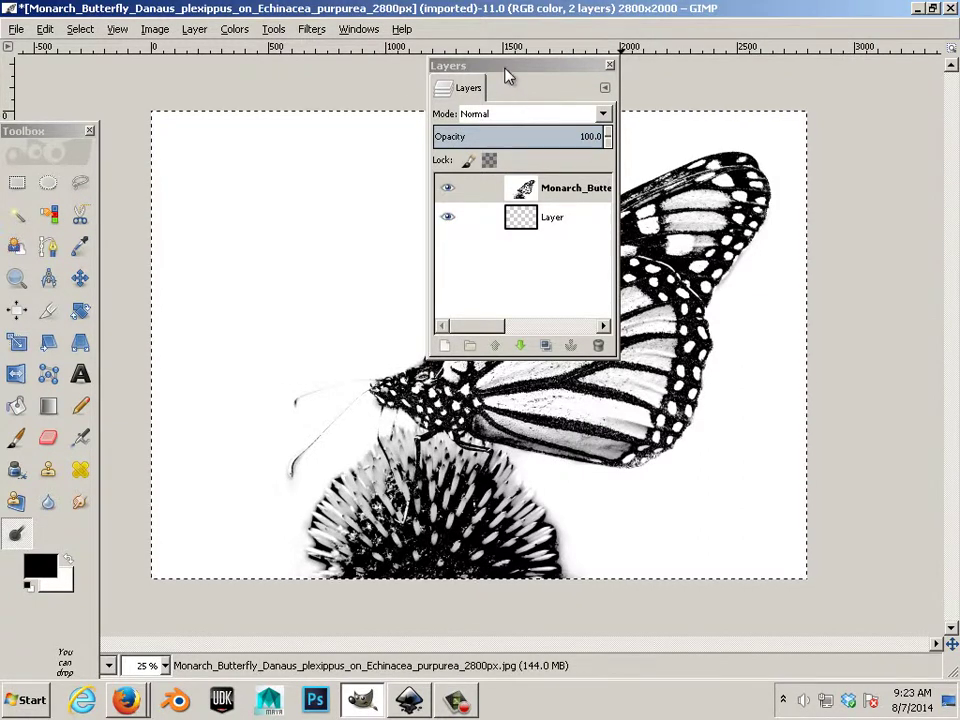
{"action": "left_click_drag", "start_coordinate": [508, 67], "coordinate": [959, 250]}
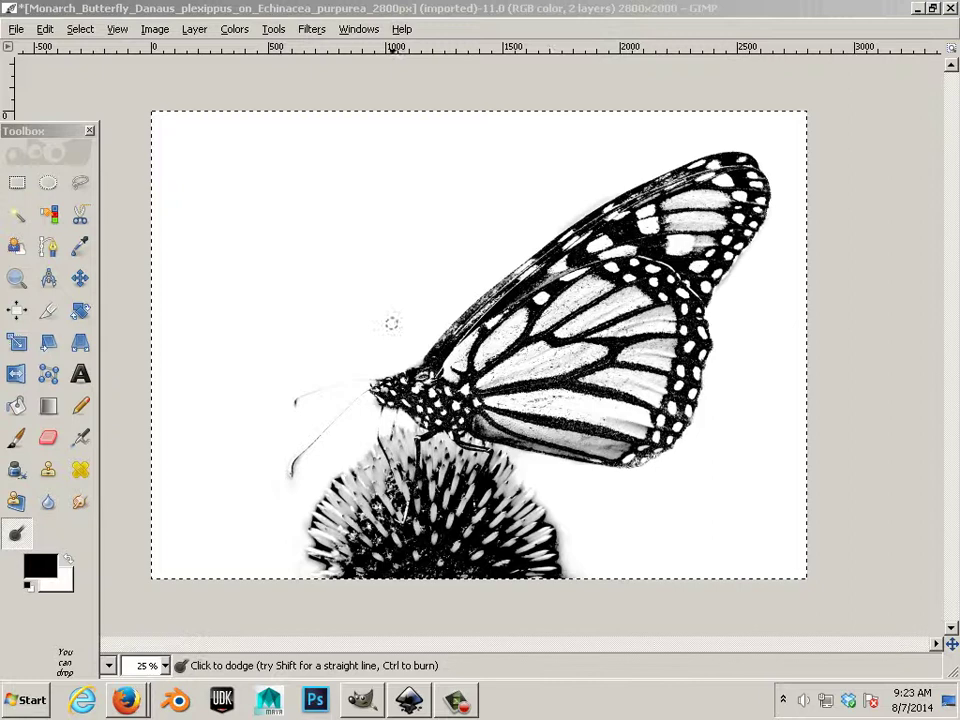
{"action": "left_click", "coordinate": [410, 357]}
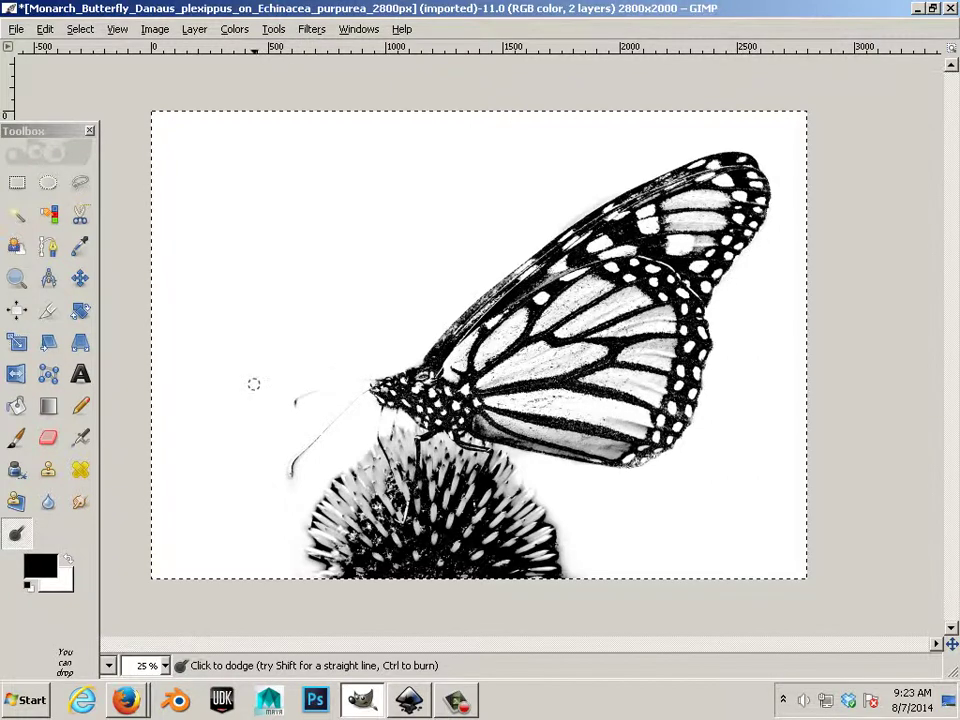
- Zoom in on the butterfly's head and antennae, then zoom back out to 25%
{"action": "scroll", "coordinate": [254, 384], "scroll_direction": "down", "scroll_amount": 1}
{"action": "scroll", "coordinate": [254, 384], "scroll_direction": "up", "scroll_amount": 1}
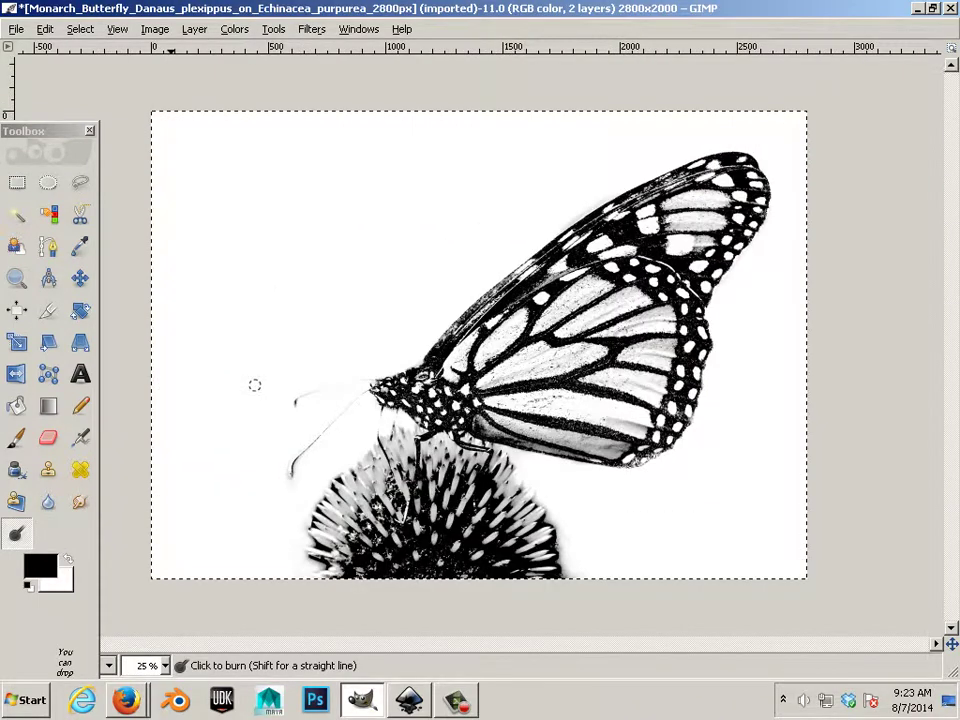
{"action": "scroll", "coordinate": [260, 386], "scroll_direction": "up", "scroll_amount": 3}
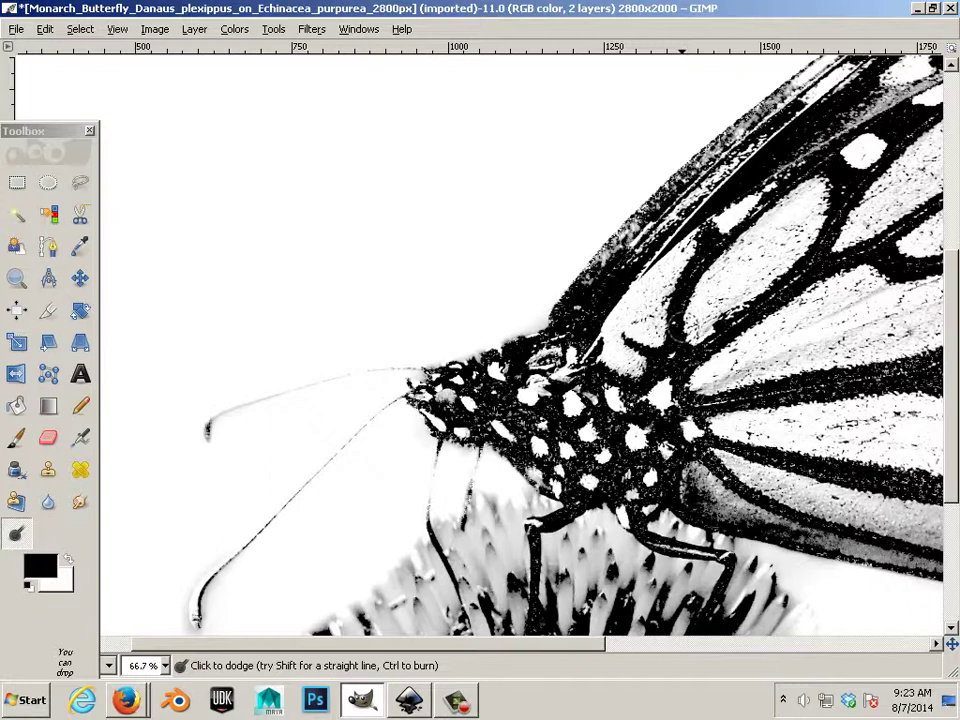
{"action": "scroll", "coordinate": [349, 385], "scroll_direction": "down", "scroll_amount": 3}
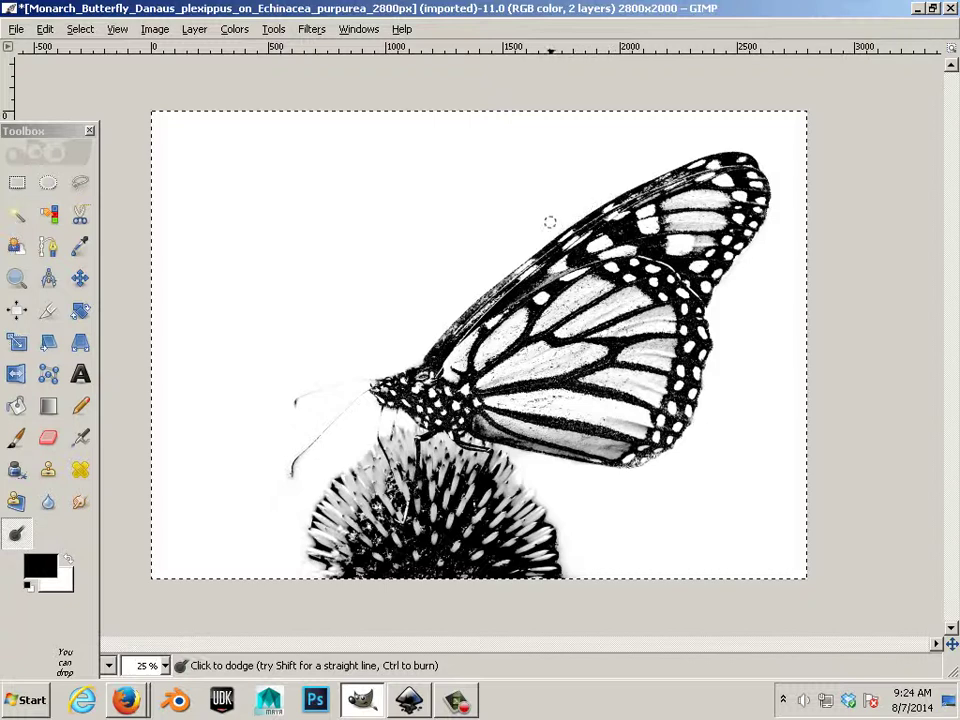
{"action": "left_click", "coordinate": [15, 30]}
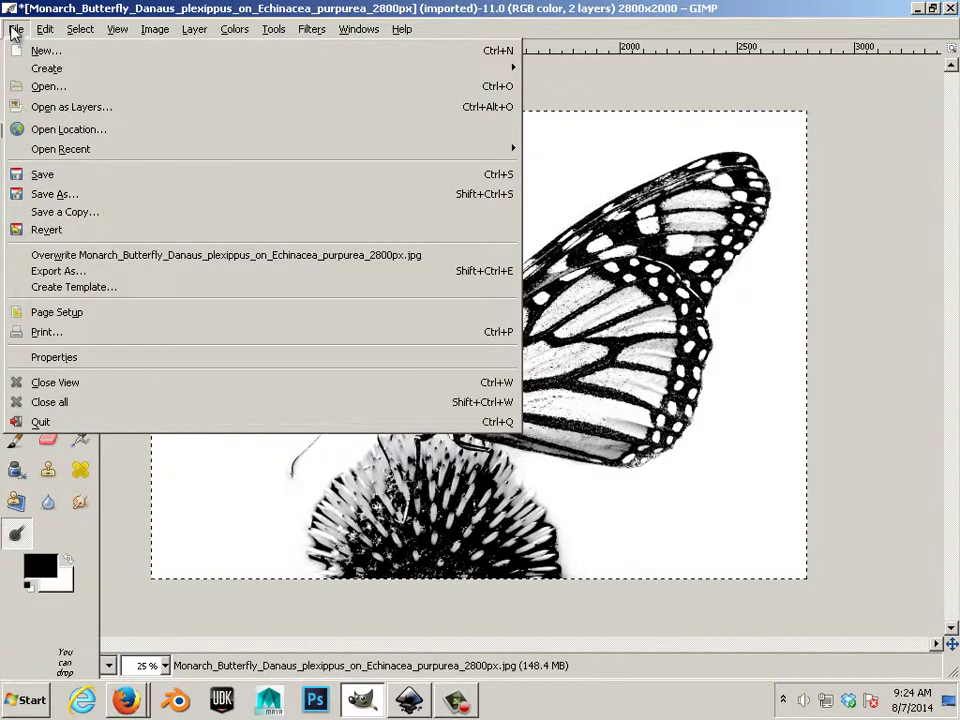
{"action": "left_click", "coordinate": [61, 200]}
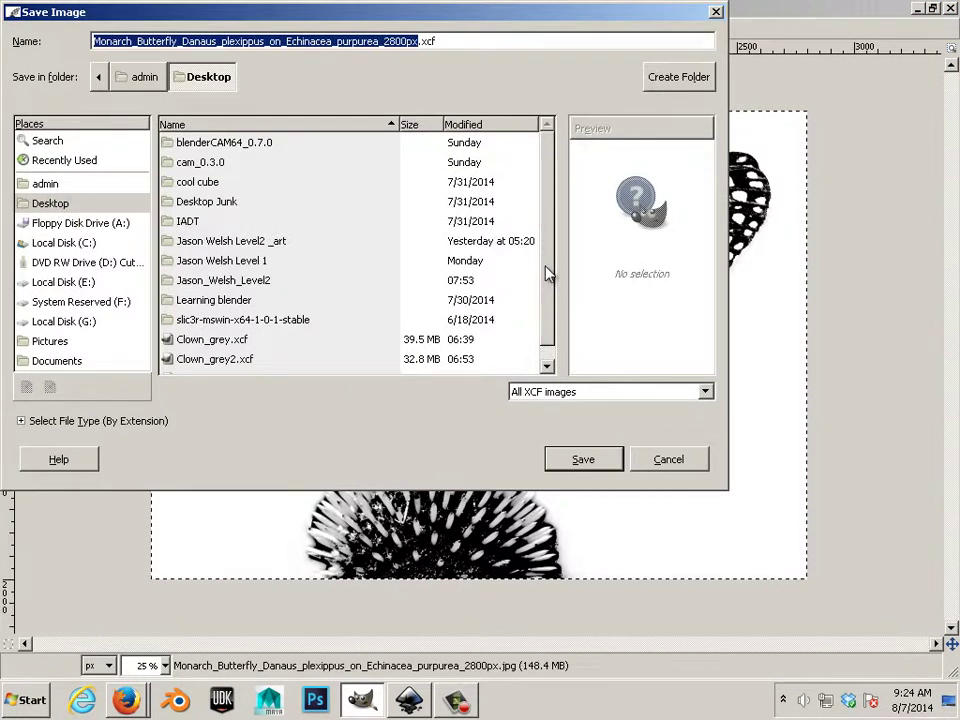
{"action": "left_click", "coordinate": [57, 204]}
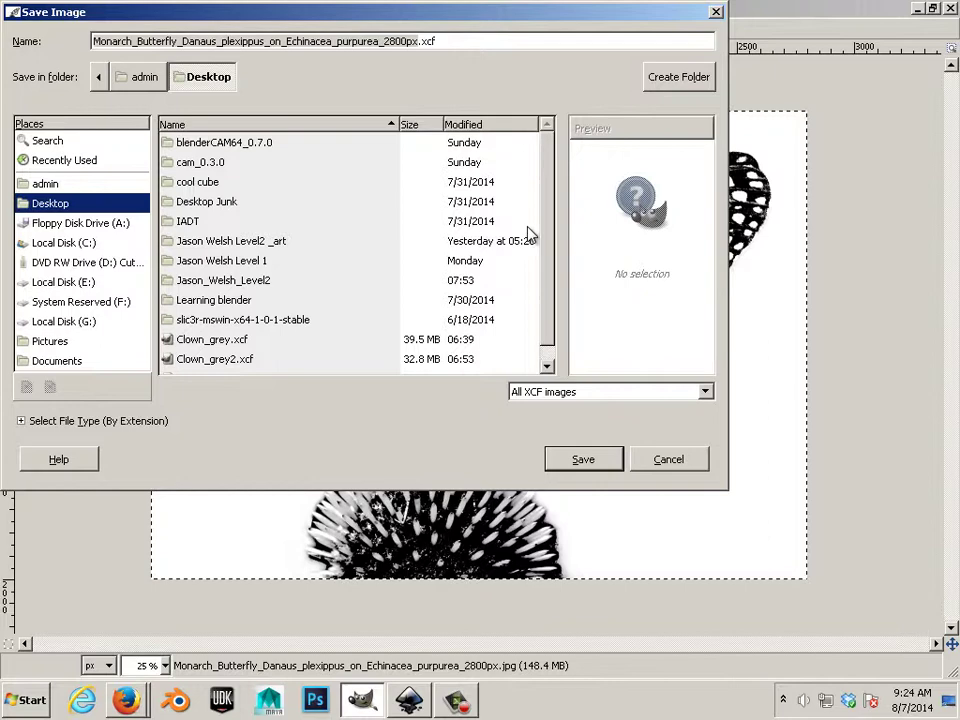
{"action": "scroll", "coordinate": [540, 245], "scroll_direction": "down", "scroll_amount": 1}
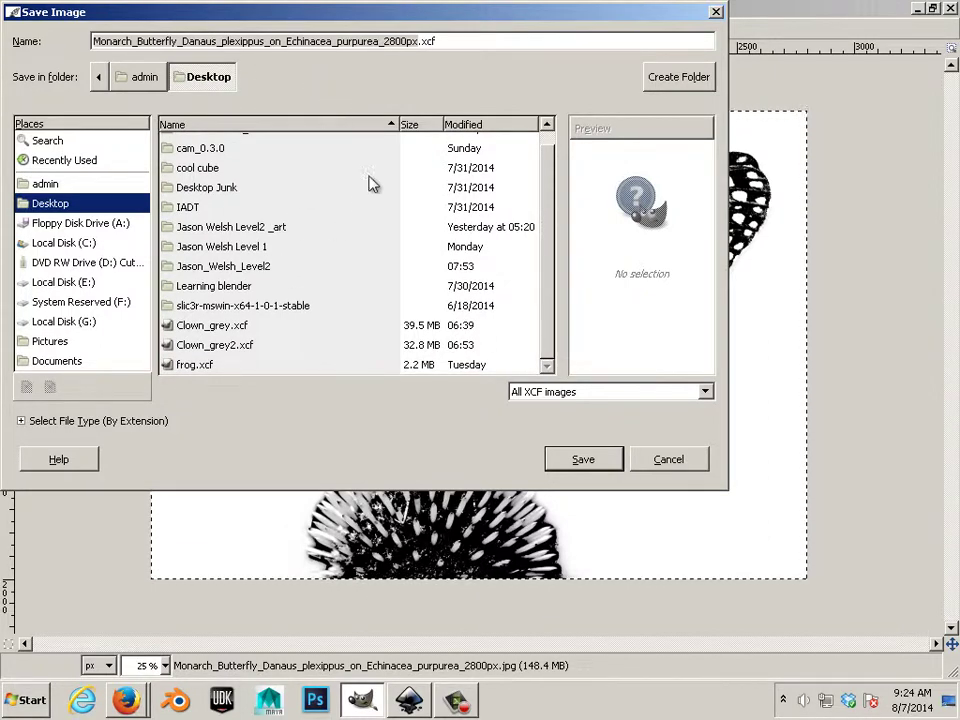
{"action": "left_click_drag", "start_coordinate": [456, 40], "coordinate": [62, 30]}
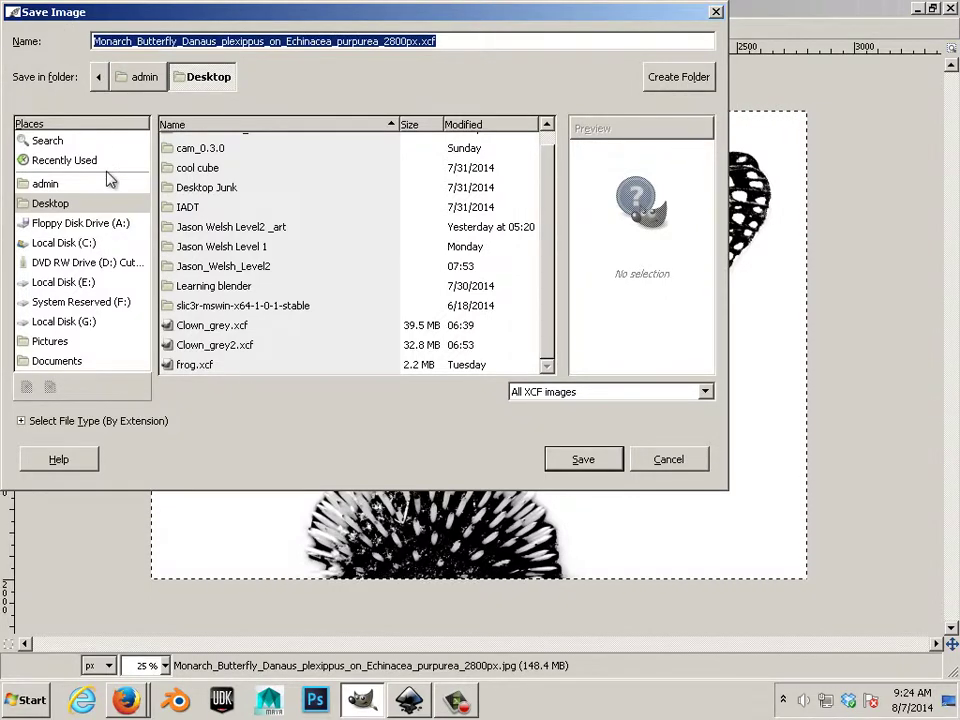
{"action": "left_click", "coordinate": [666, 459]}
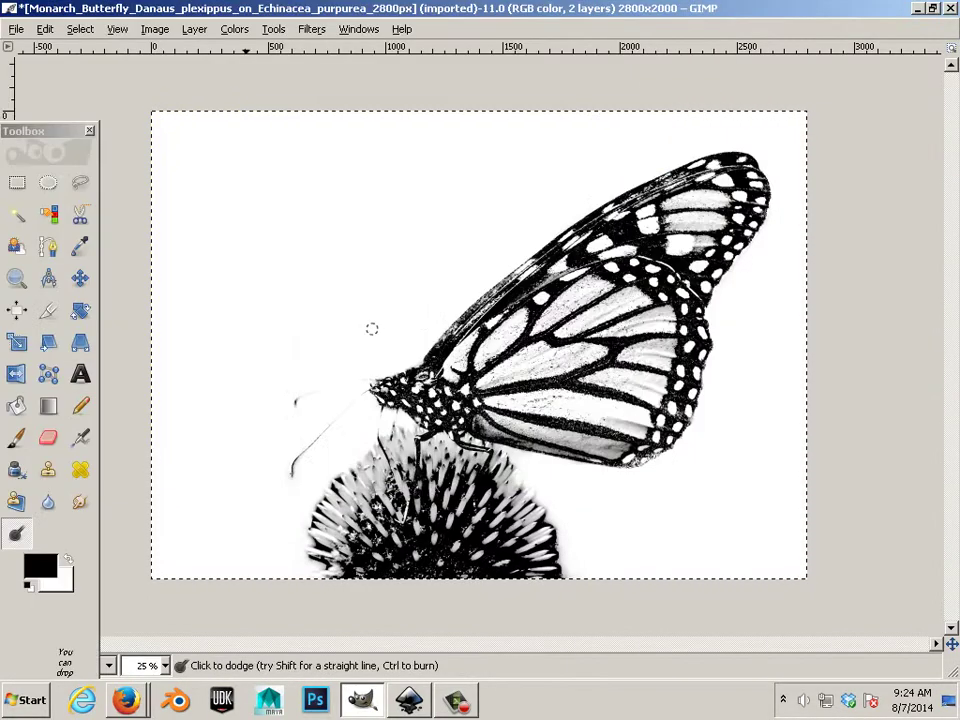
- Start File > Export As to the Desktop with PNG image as the file type
{"action": "left_click", "coordinate": [16, 30]}
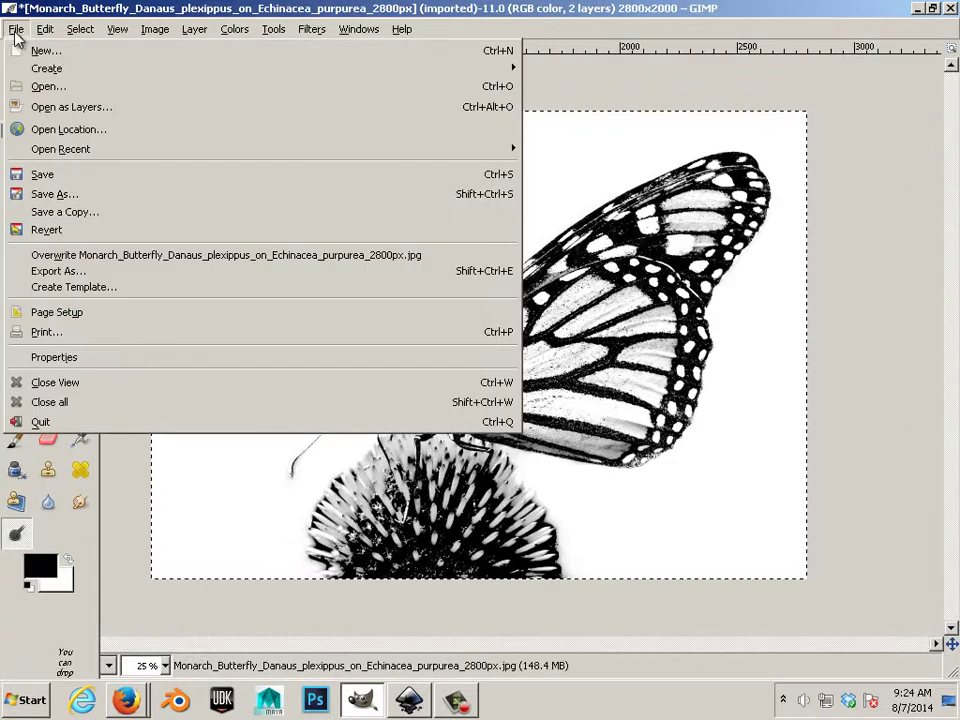
{"action": "left_click", "coordinate": [70, 276]}
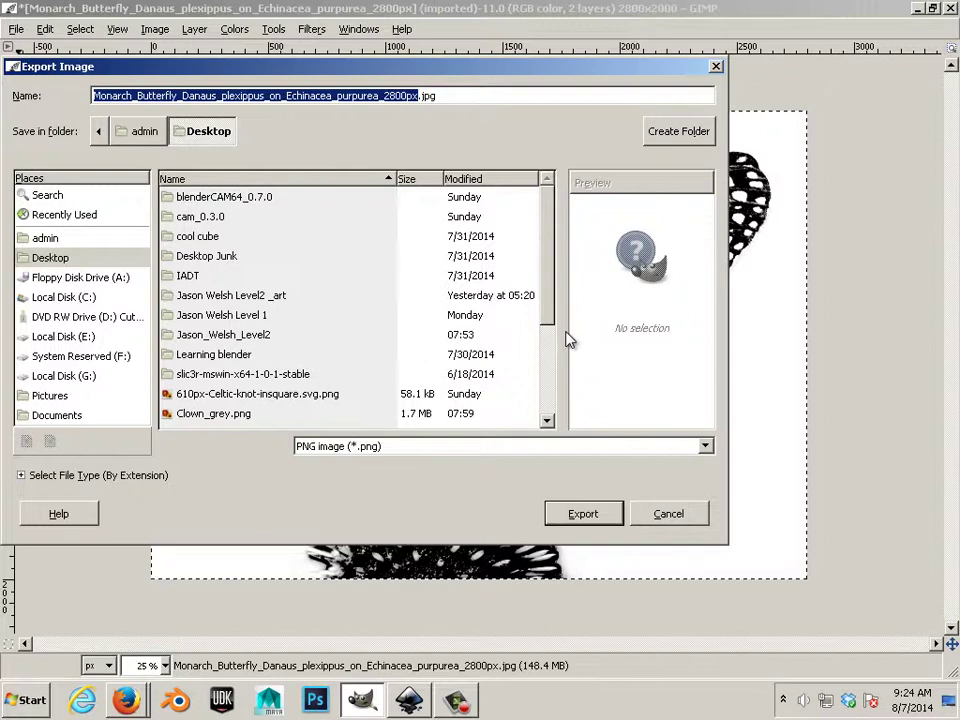
{"action": "left_click_drag", "start_coordinate": [549, 315], "coordinate": [551, 408]}
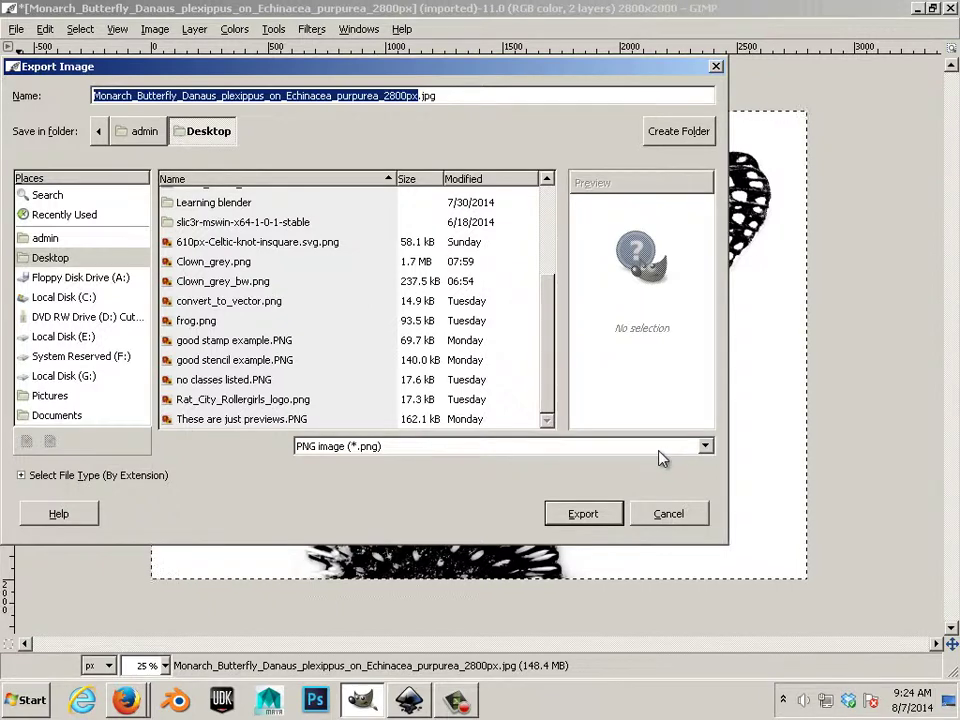
{"action": "left_click", "coordinate": [705, 450]}
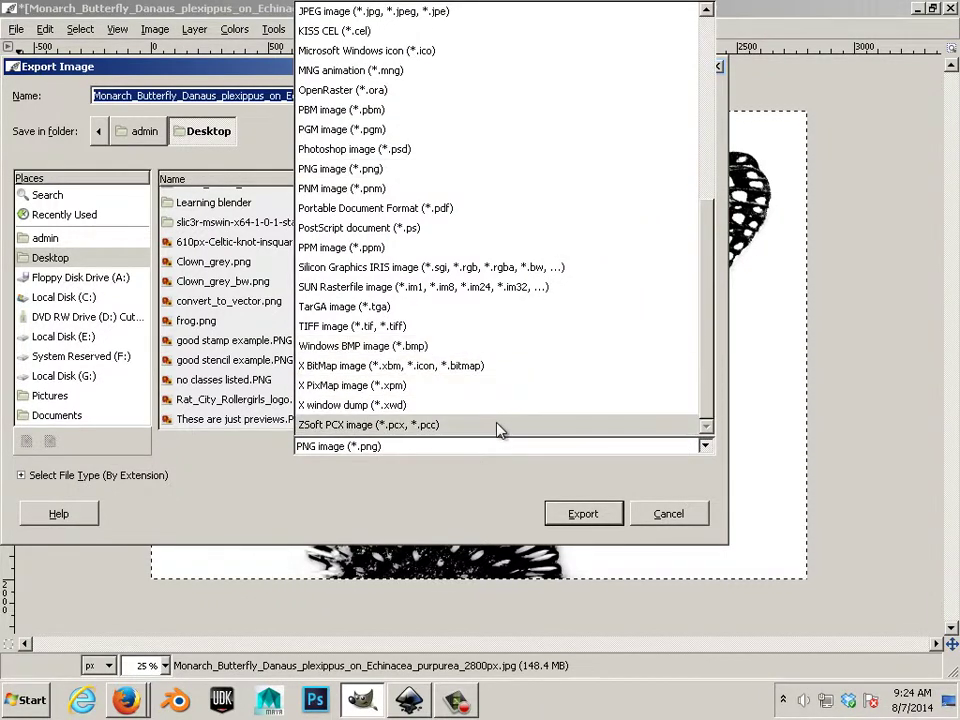
{"action": "left_click", "coordinate": [250, 471]}
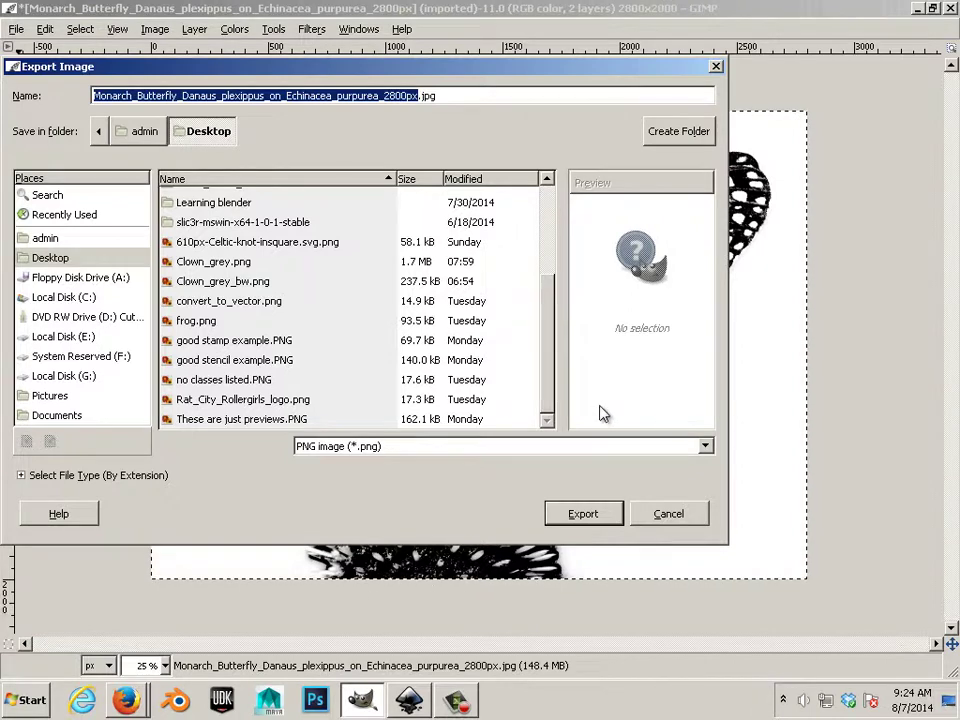
{"action": "left_click_drag", "start_coordinate": [547, 402], "coordinate": [521, 251]}
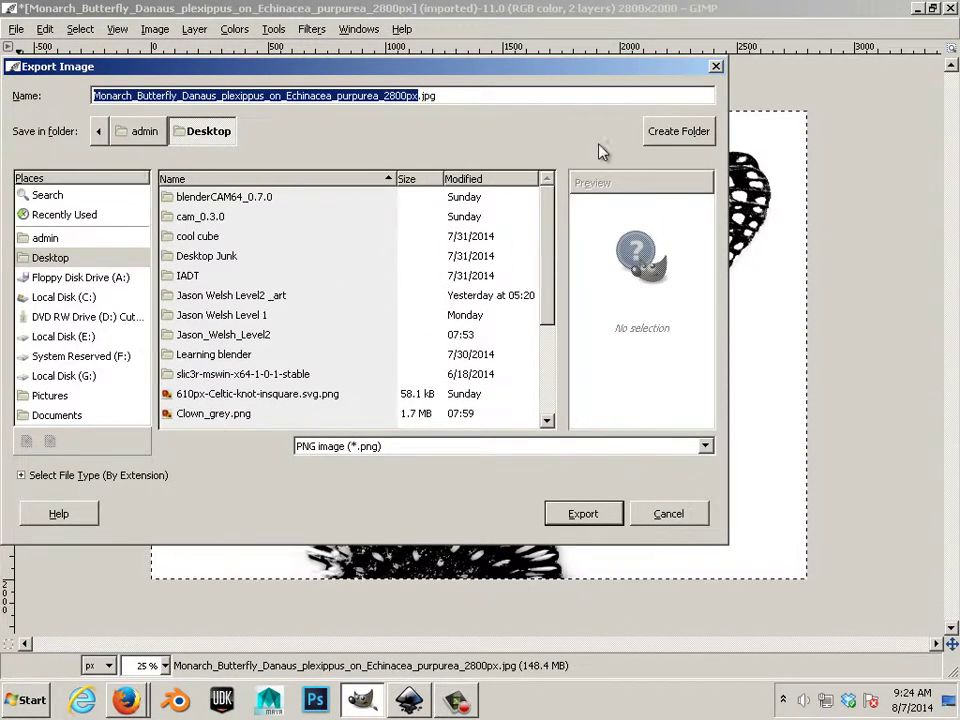
- Create a new Desktop folder named 'Before and after' and open it
{"action": "left_click", "coordinate": [672, 131]}
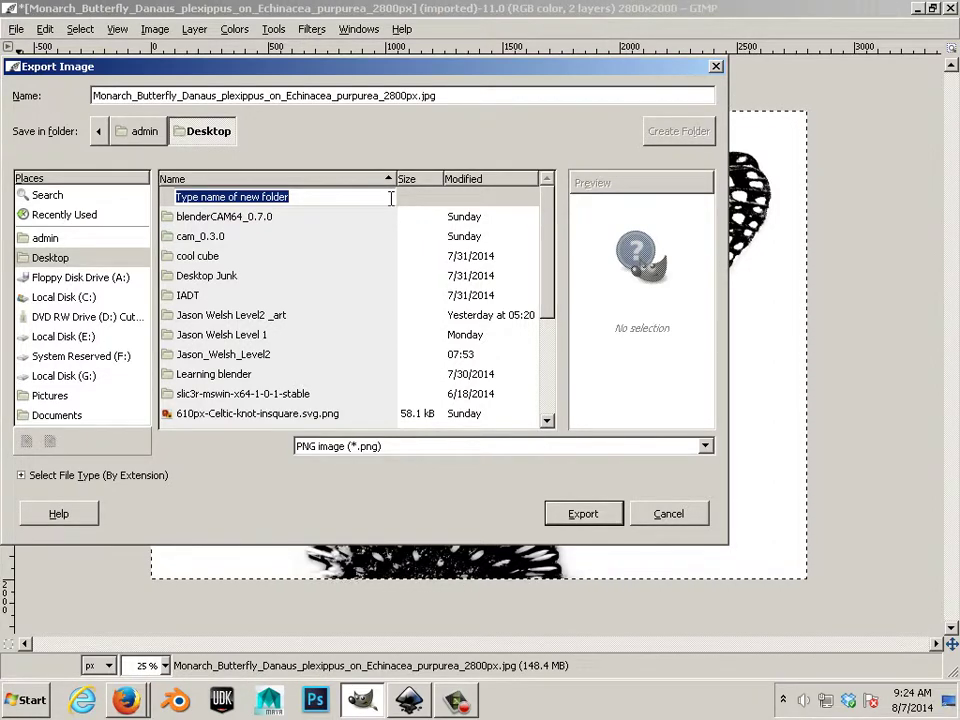
{"action": "type", "text": "B"}
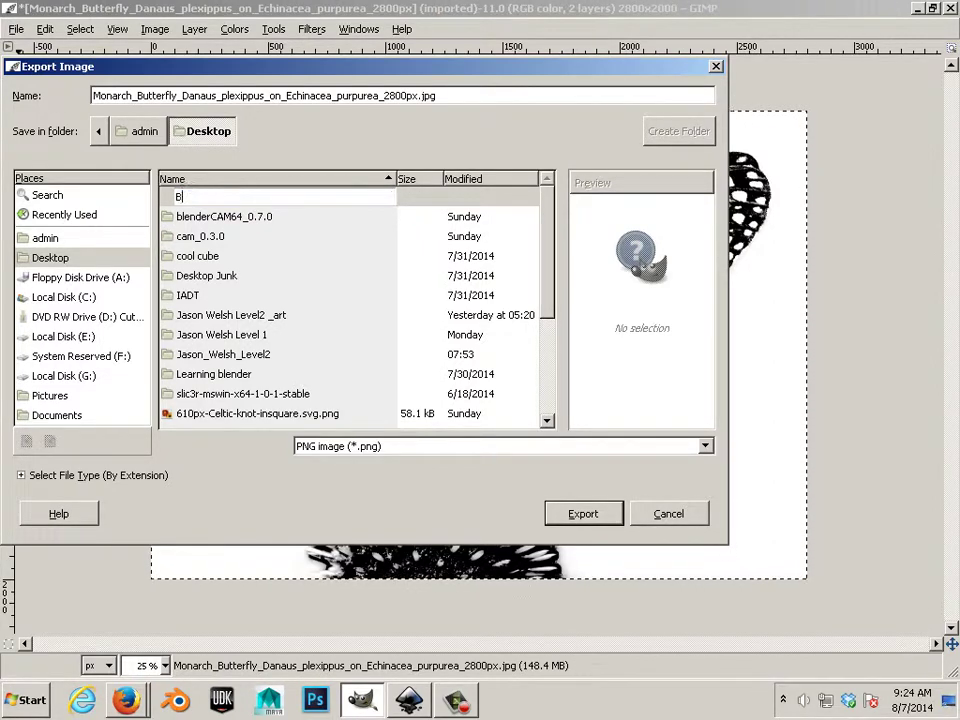
{"action": "type", "text": "efore and "}
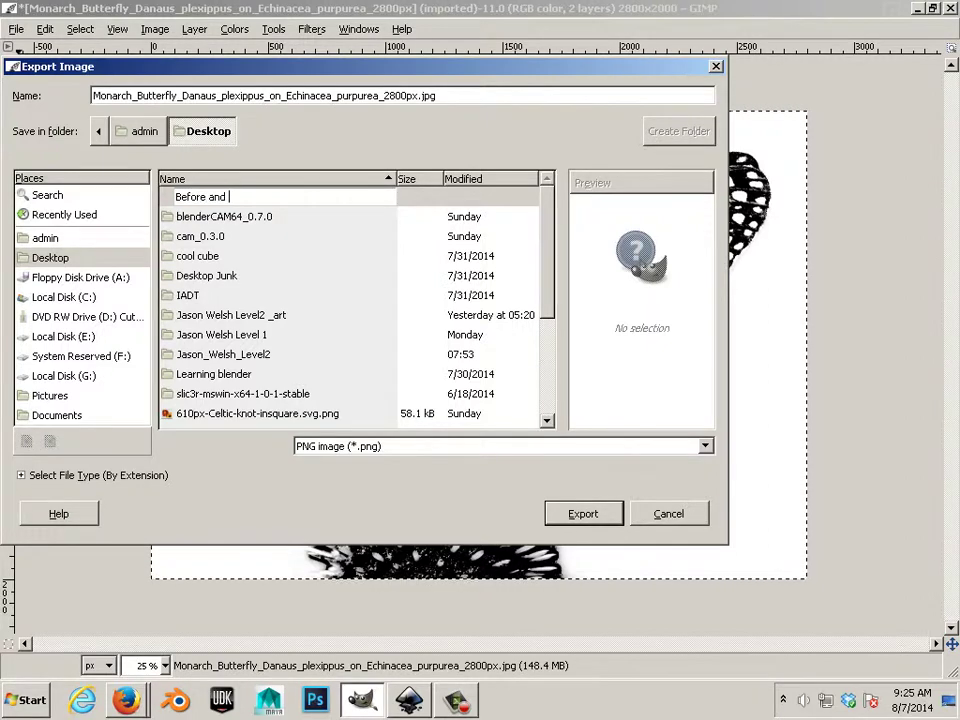
{"action": "type", "text": "after"}
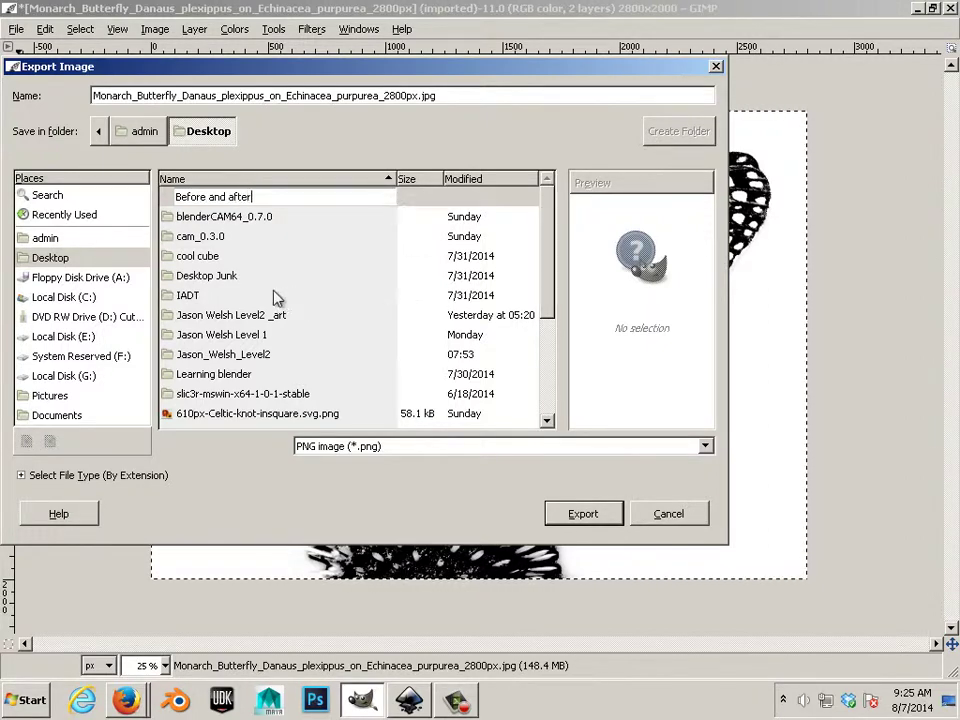
{"action": "key", "text": "Return"}
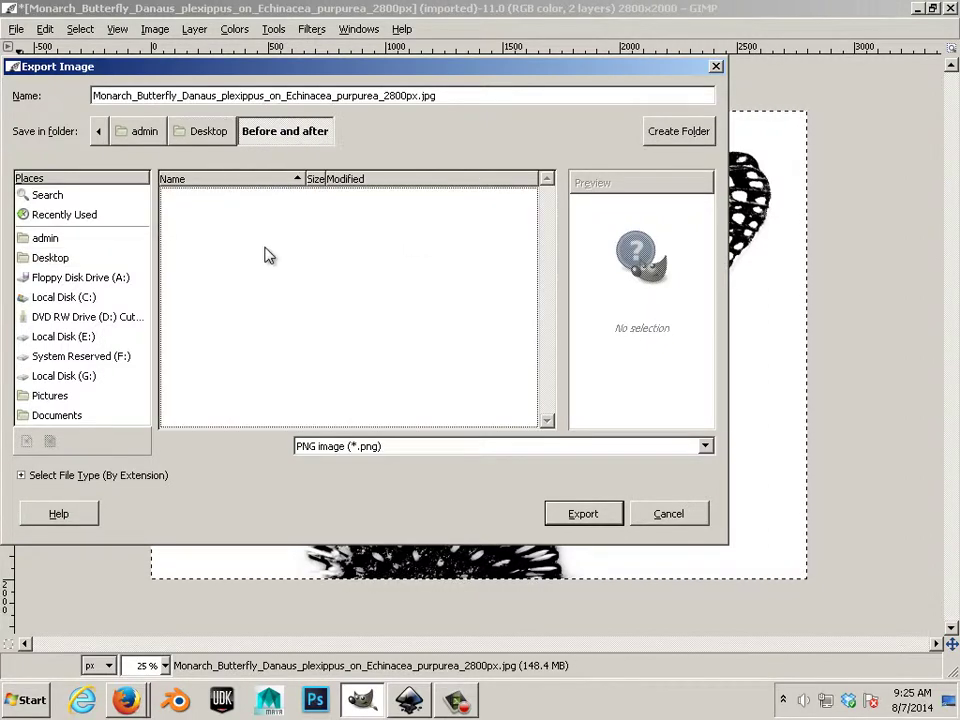
- Export the image as Grey_after.png there with Save background color unticked
{"action": "triple_click", "coordinate": [440, 95]}
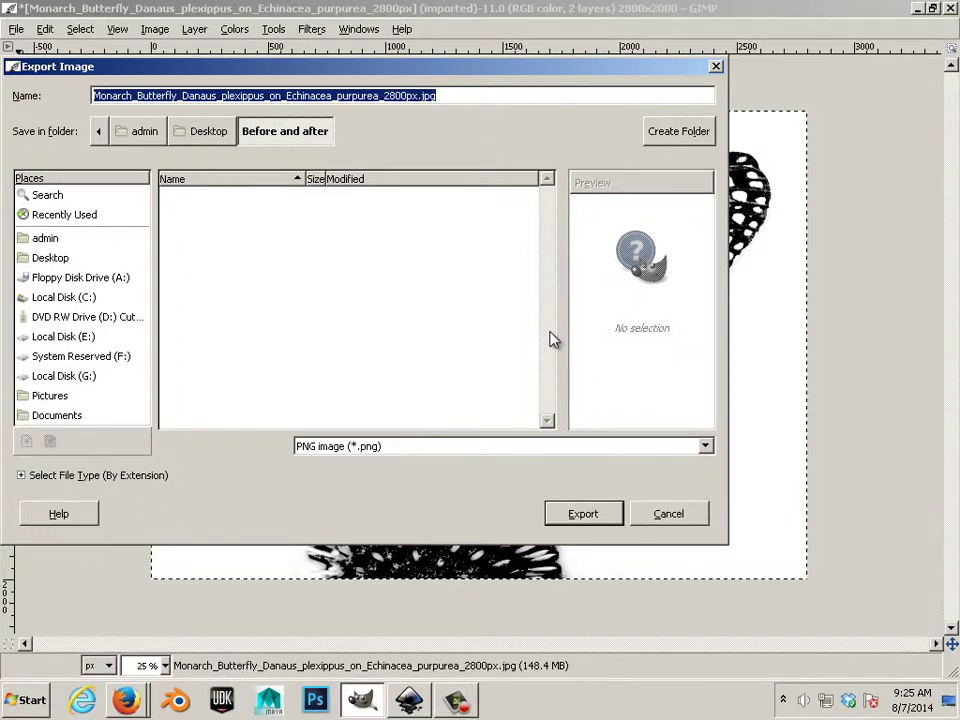
{"action": "type", "text": "Grey_after"}
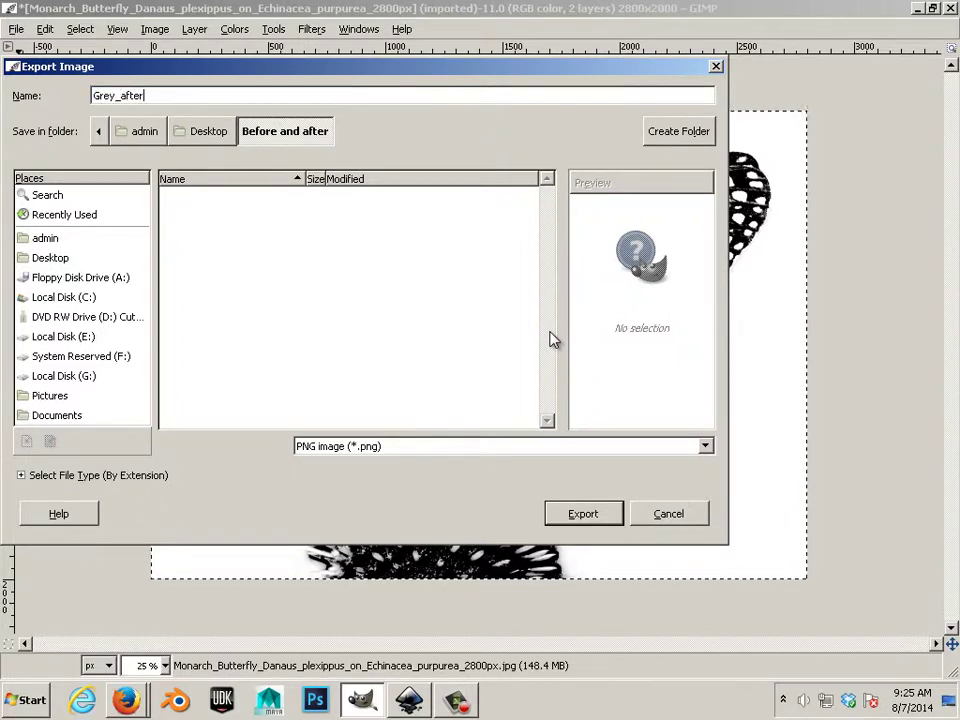
{"action": "left_click", "coordinate": [596, 507]}
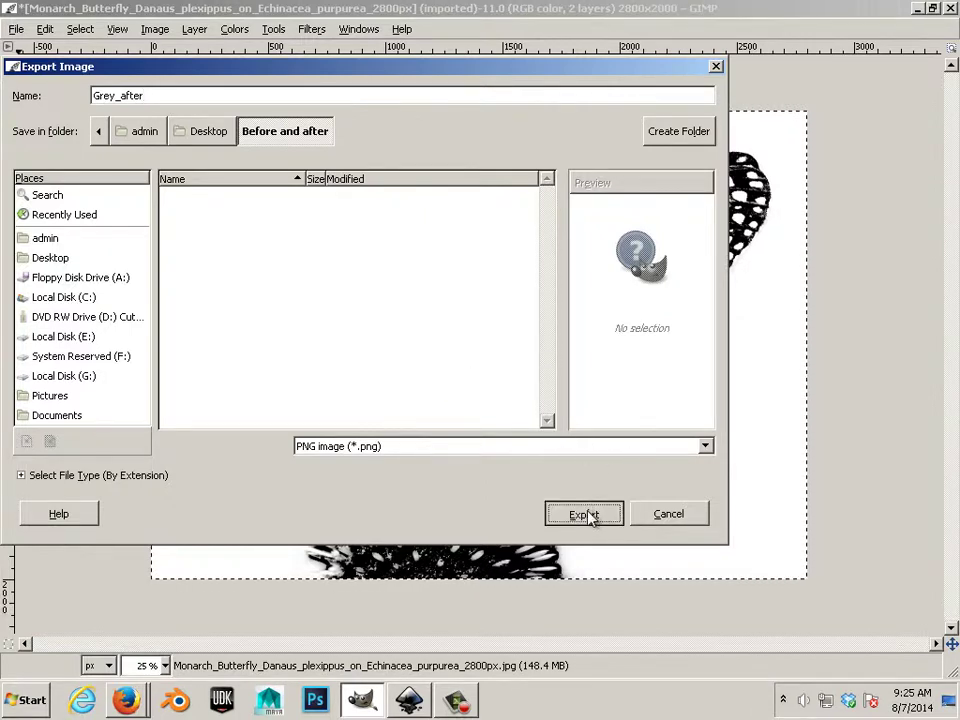
{"action": "left_click", "coordinate": [471, 372]}
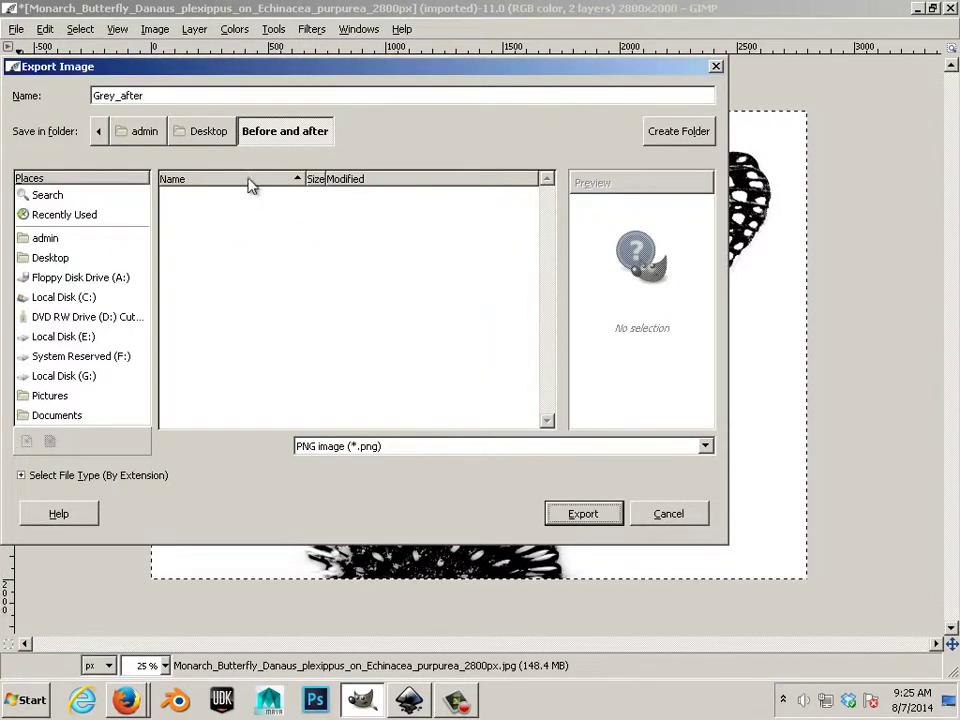
{"action": "left_click", "coordinate": [202, 97]}
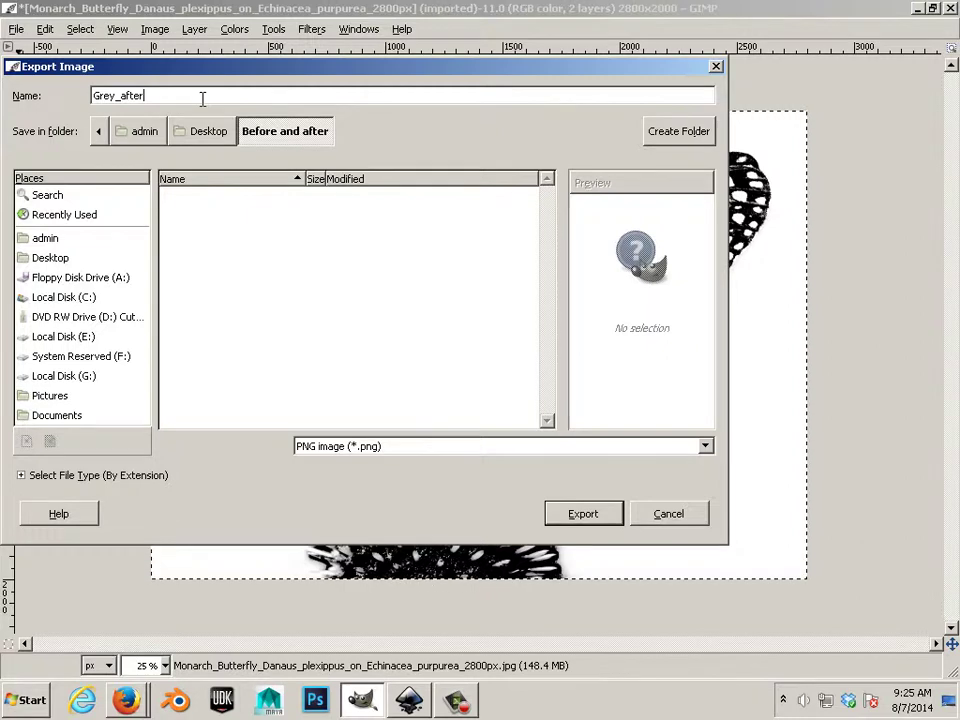
{"action": "type", "text": ".png"}
{"action": "key", "text": "Return"}
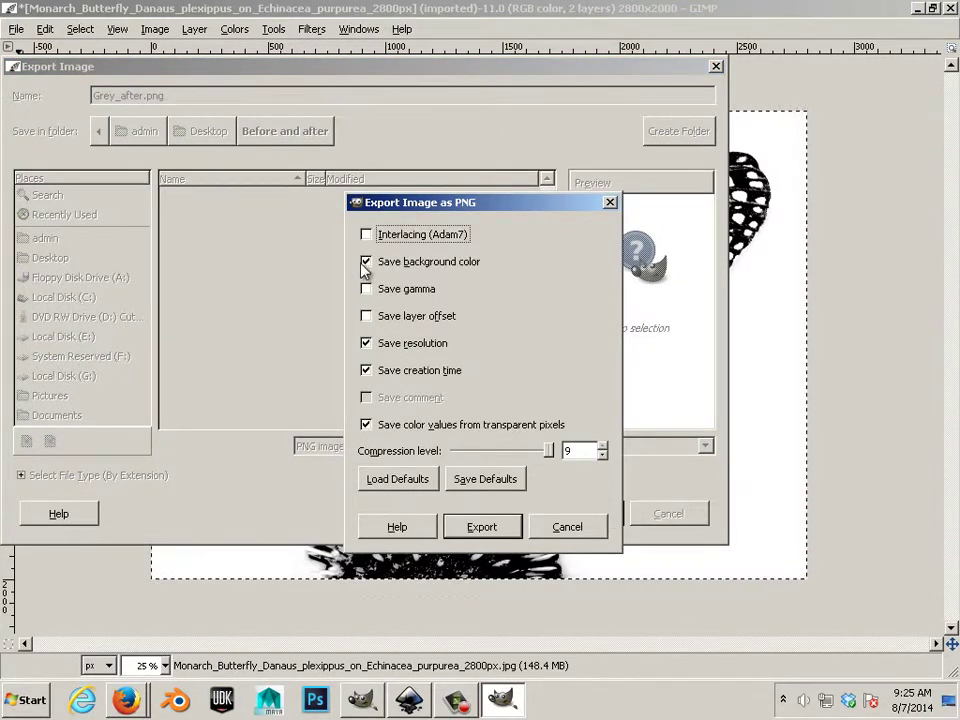
{"action": "left_click", "coordinate": [365, 262]}
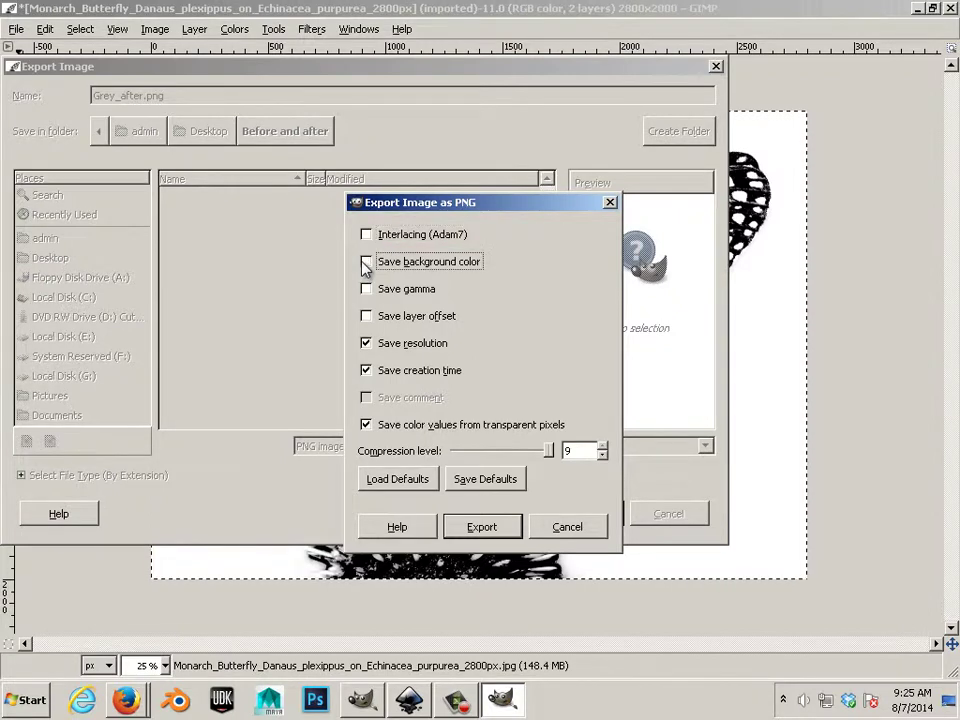
{"action": "left_click", "coordinate": [470, 524]}
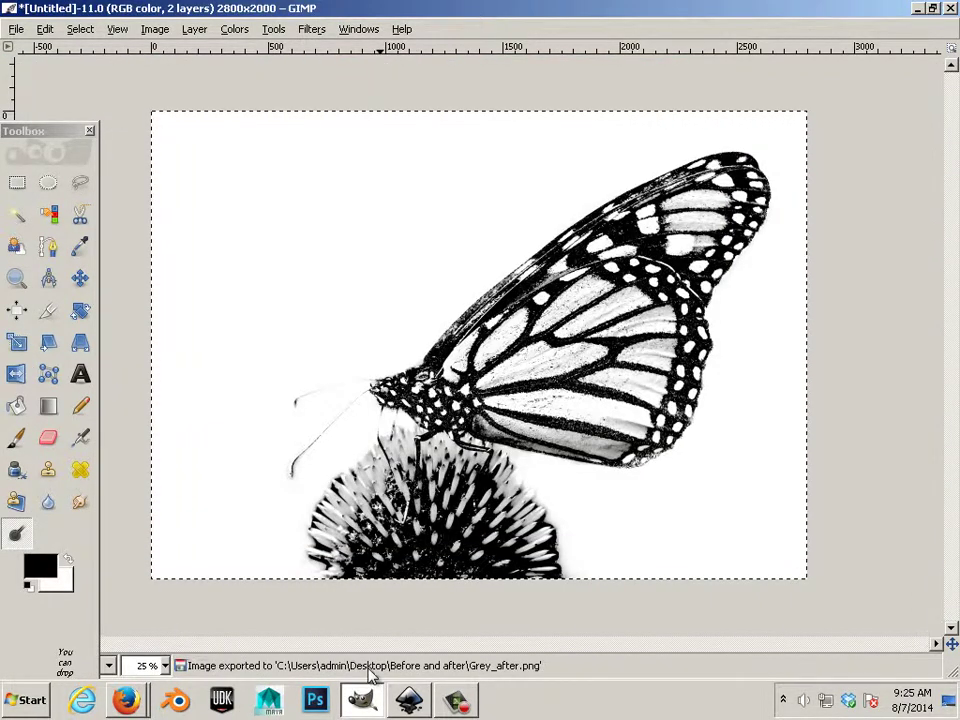
- Switch to Firefox and choose Save Image As on the butterfly photo
{"action": "key", "text": "alt+Tab"}
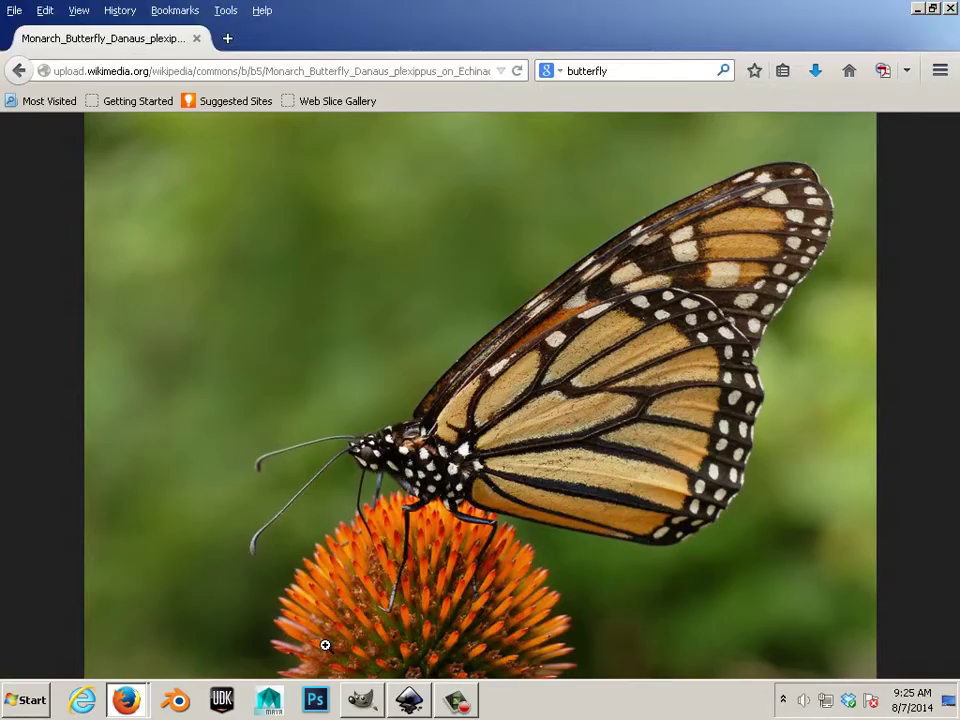
{"action": "right_click", "coordinate": [399, 382]}
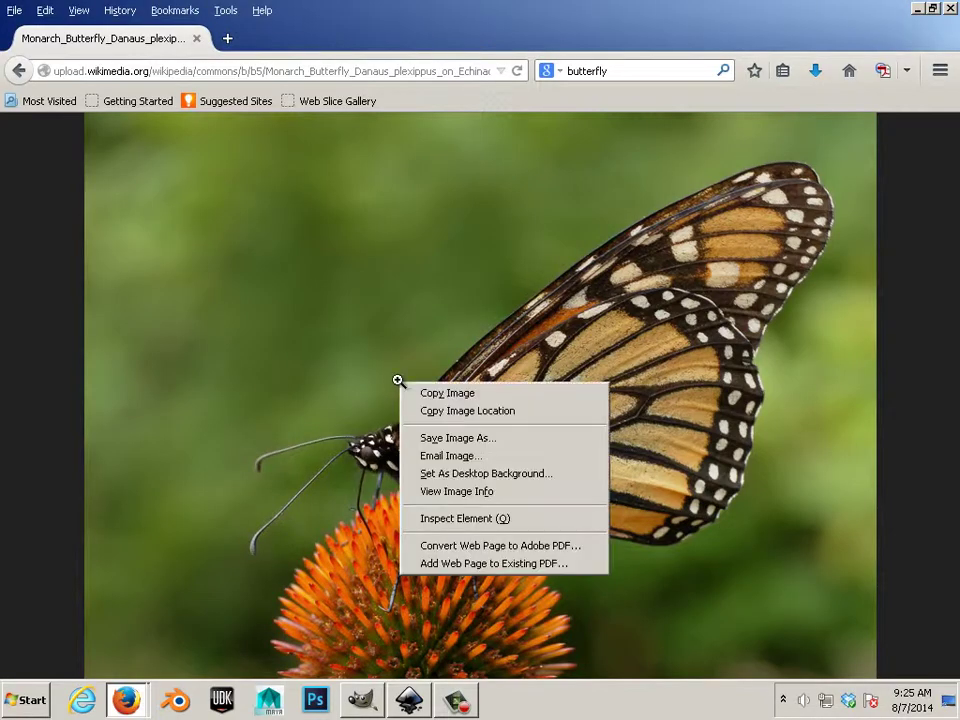
{"action": "left_click", "coordinate": [439, 441]}
- Save the photo as Grey_before inside the Desktop's 'Before and after' folder
{"action": "left_click", "coordinate": [77, 128]}
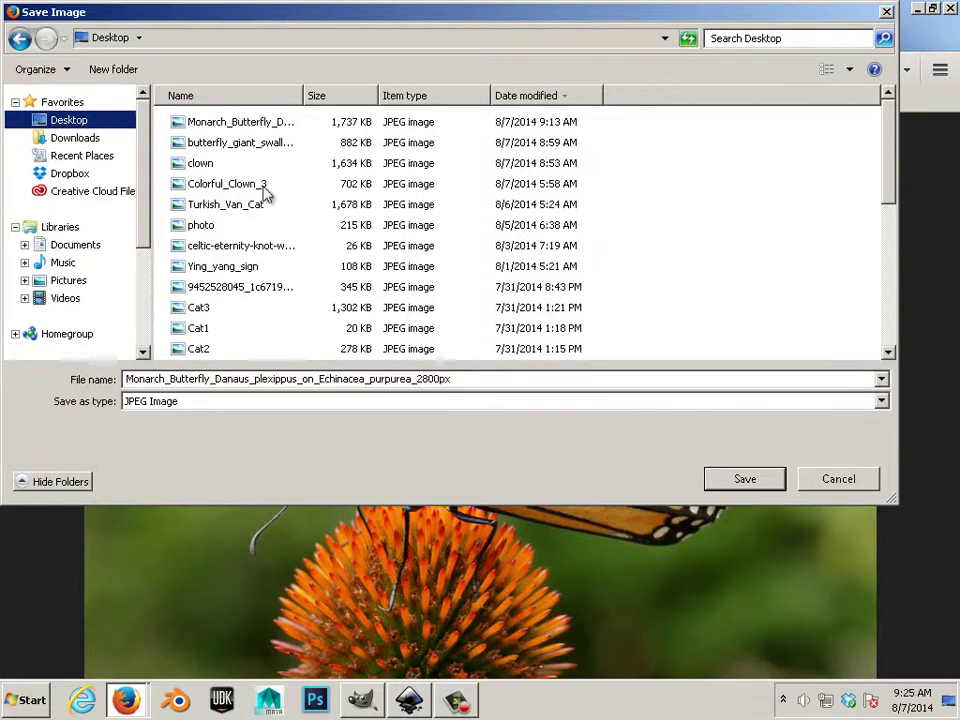
{"action": "left_click", "coordinate": [295, 206]}
{"action": "scroll", "coordinate": [295, 206], "scroll_direction": "down", "scroll_amount": 6}
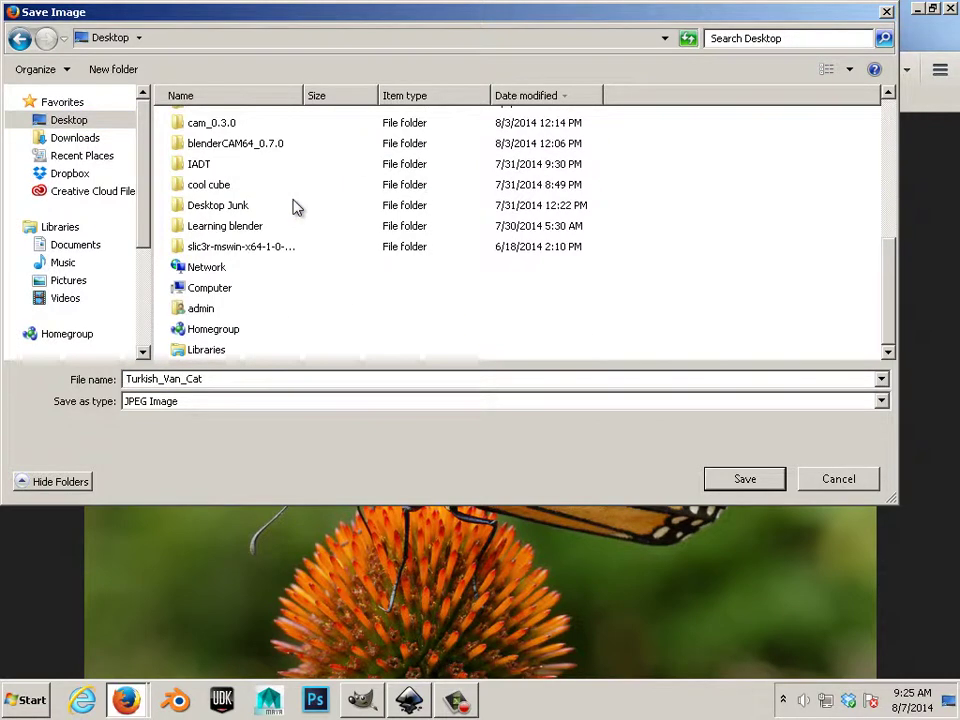
{"action": "scroll", "coordinate": [293, 267], "scroll_direction": "up", "scroll_amount": 6}
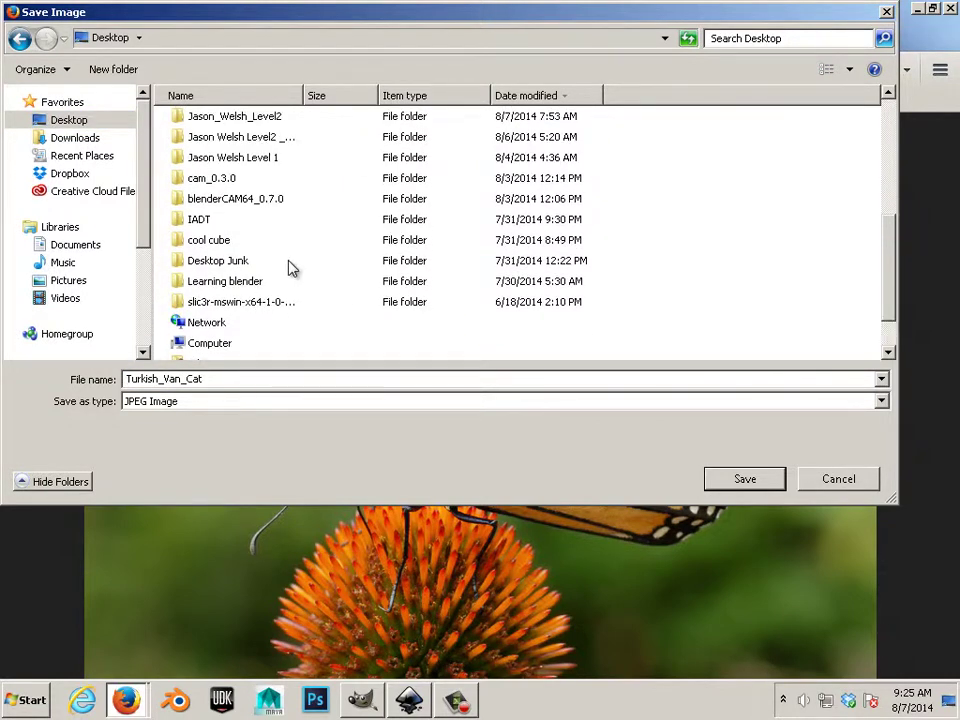
{"action": "double_click", "coordinate": [252, 220]}
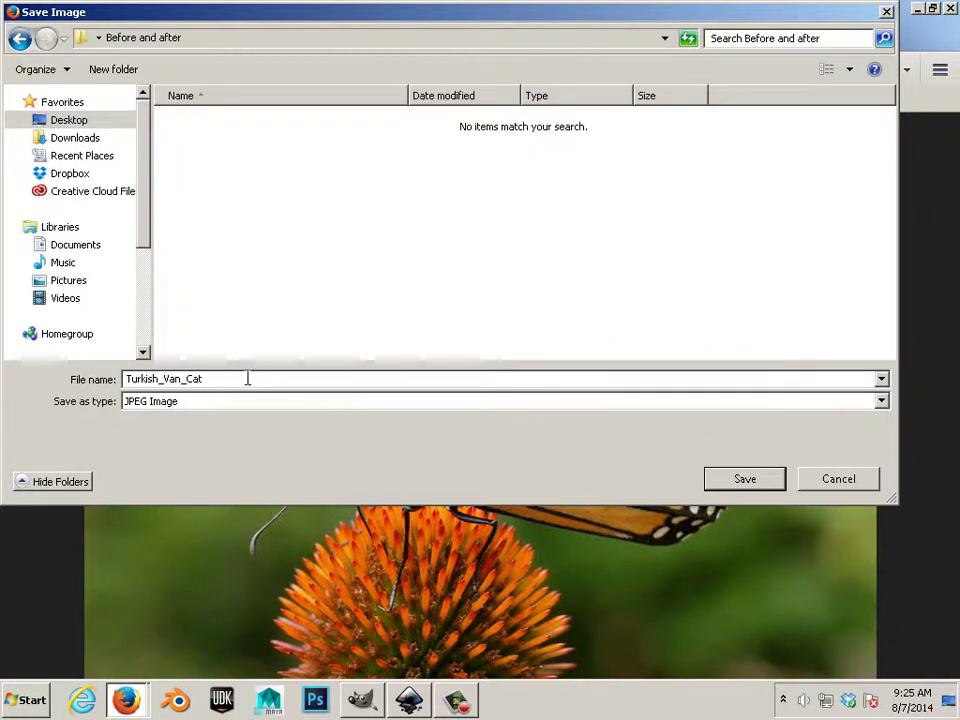
{"action": "double_click", "coordinate": [212, 379]}
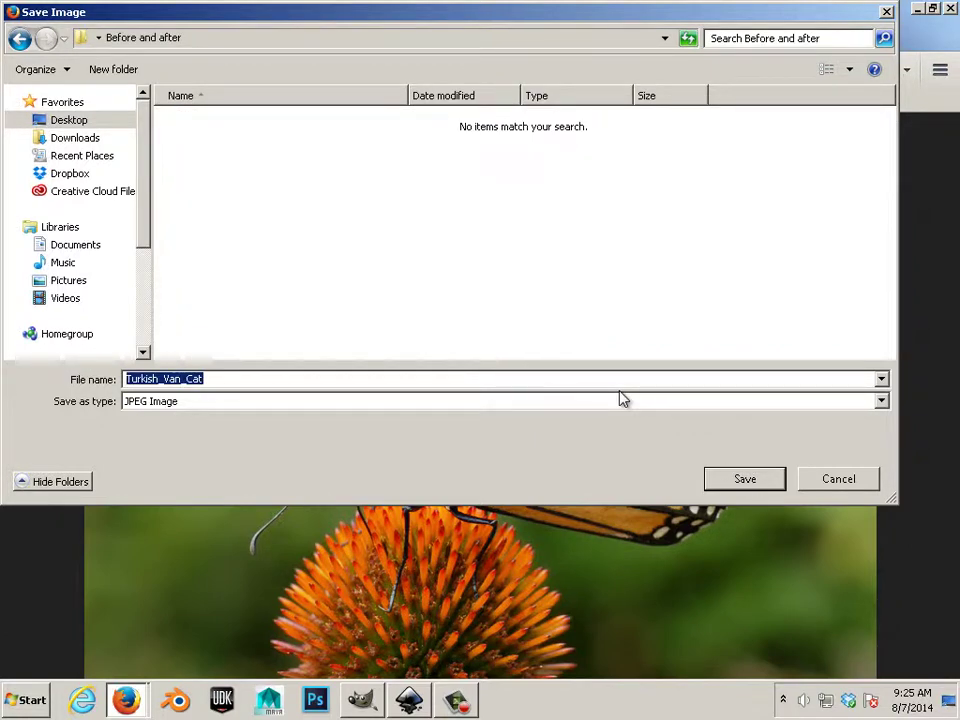
{"action": "type", "text": "G"}
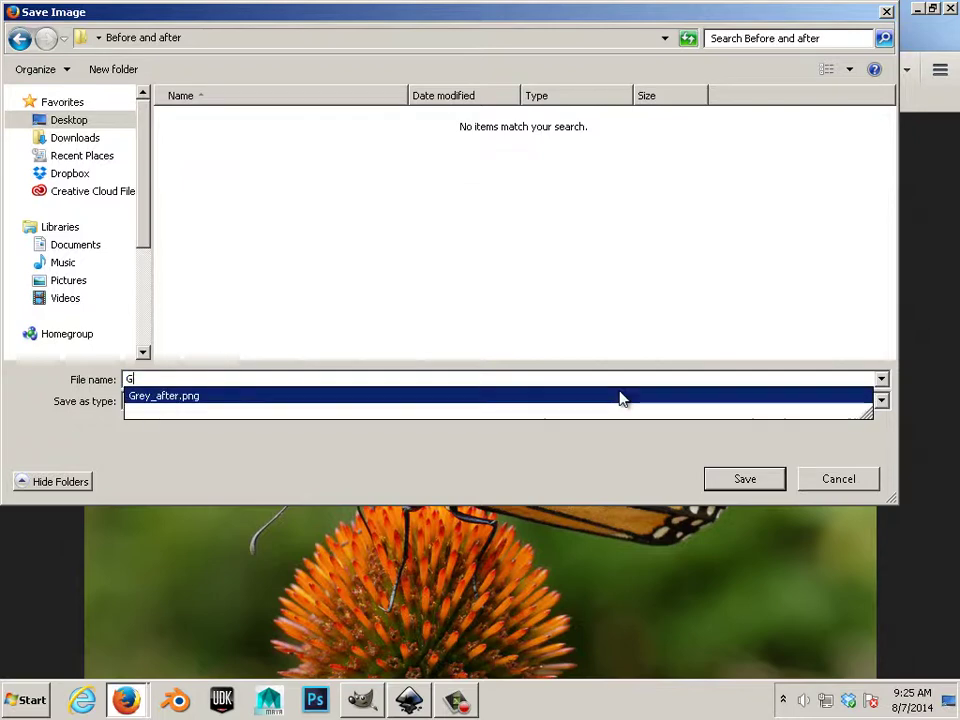
{"action": "type", "text": "rey"}
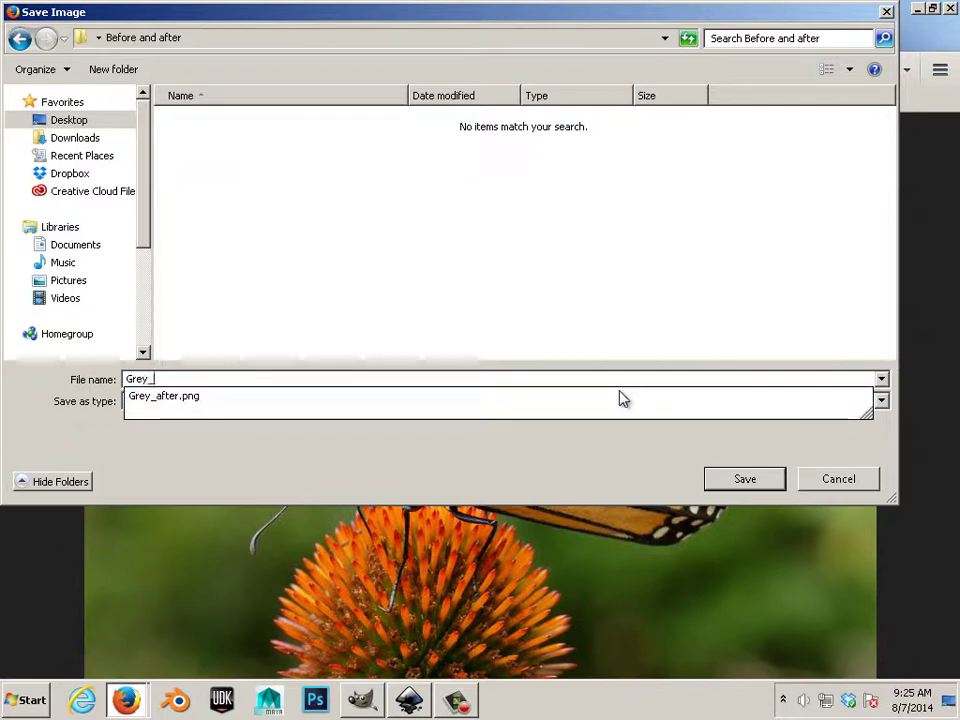
{"action": "type", "text": "_before"}
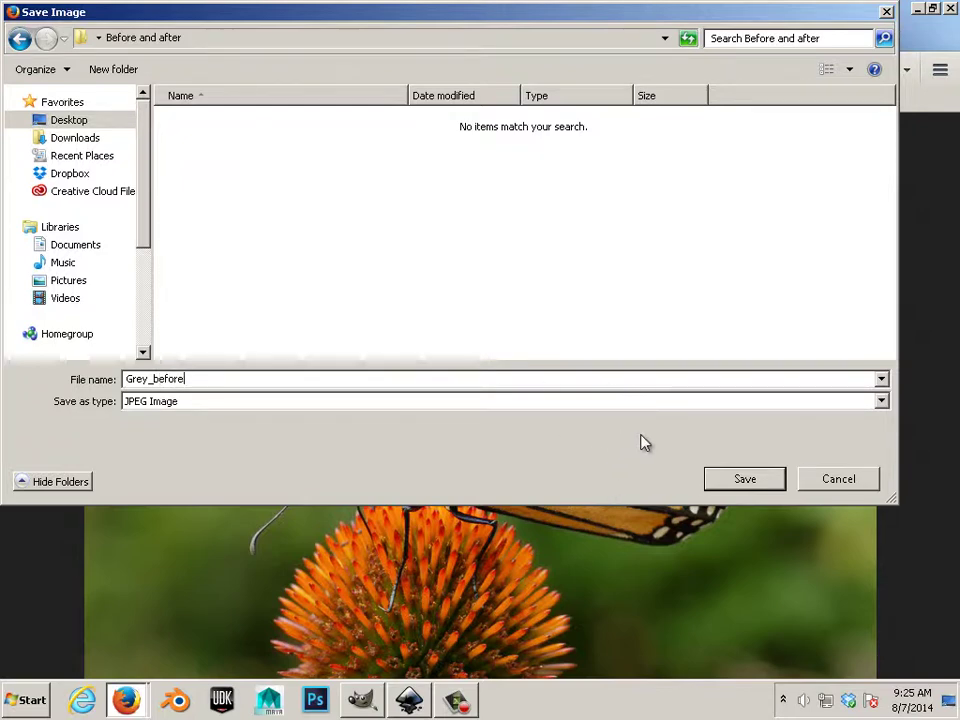
{"action": "left_click", "coordinate": [745, 479]}
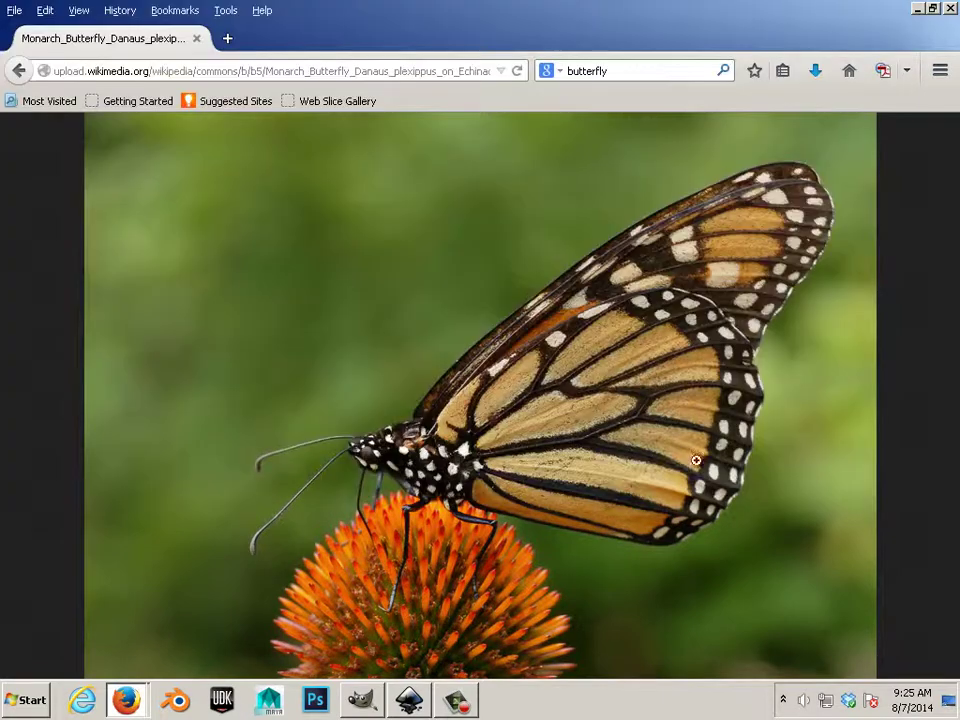
{"action": "left_click", "coordinate": [606, 444]}
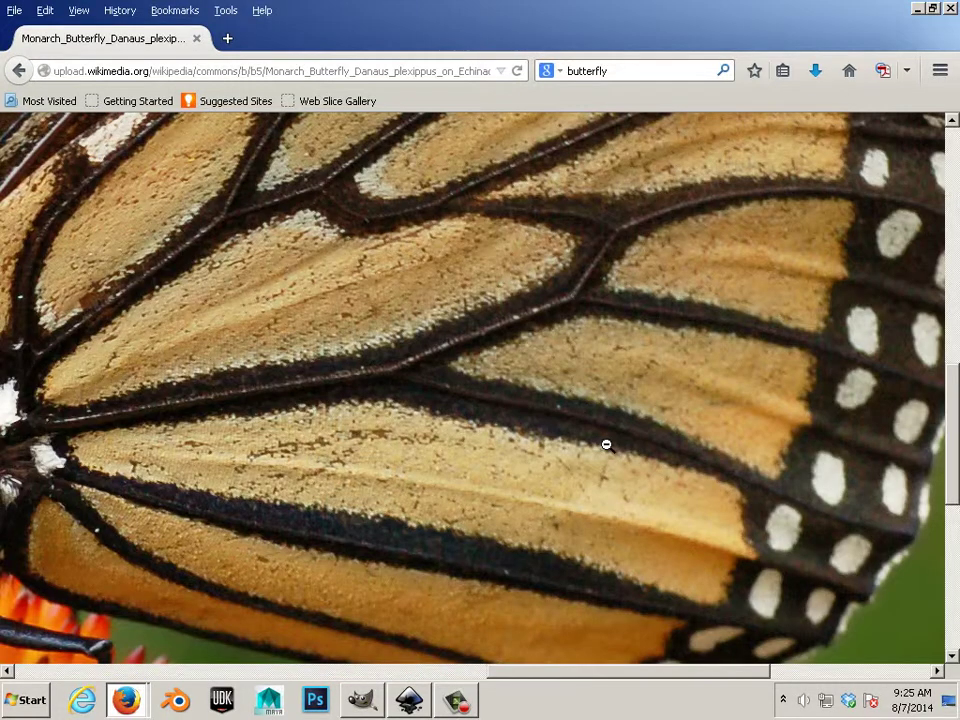
- Return the Firefox photo to fit-the-window view and bring GIMP back to the front
{"action": "left_click", "coordinate": [596, 437]}
{"action": "left_click", "coordinate": [373, 705]}
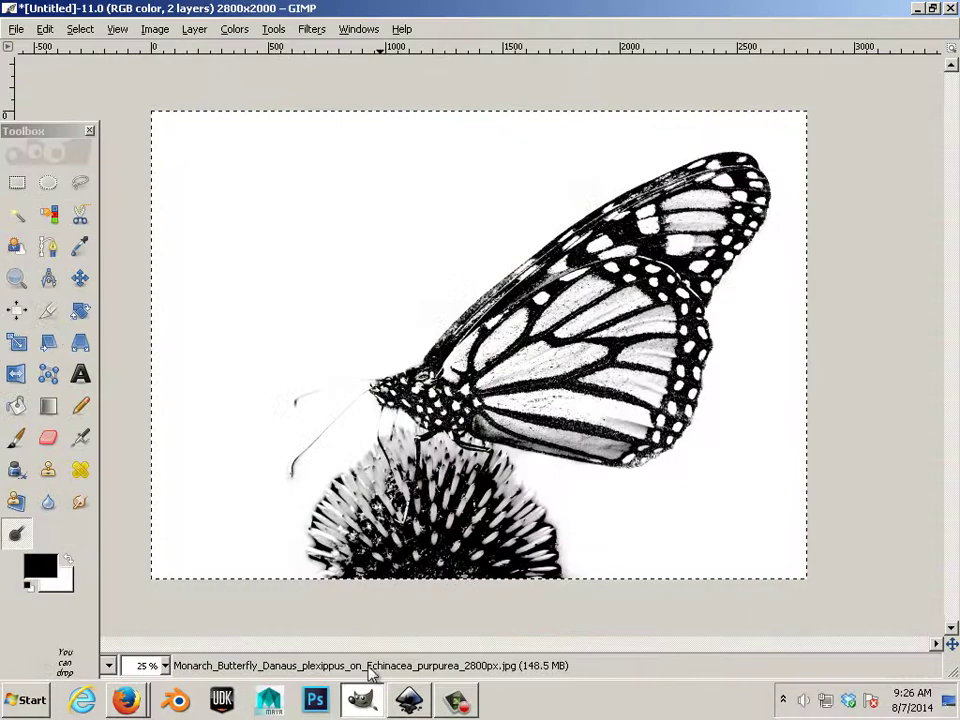